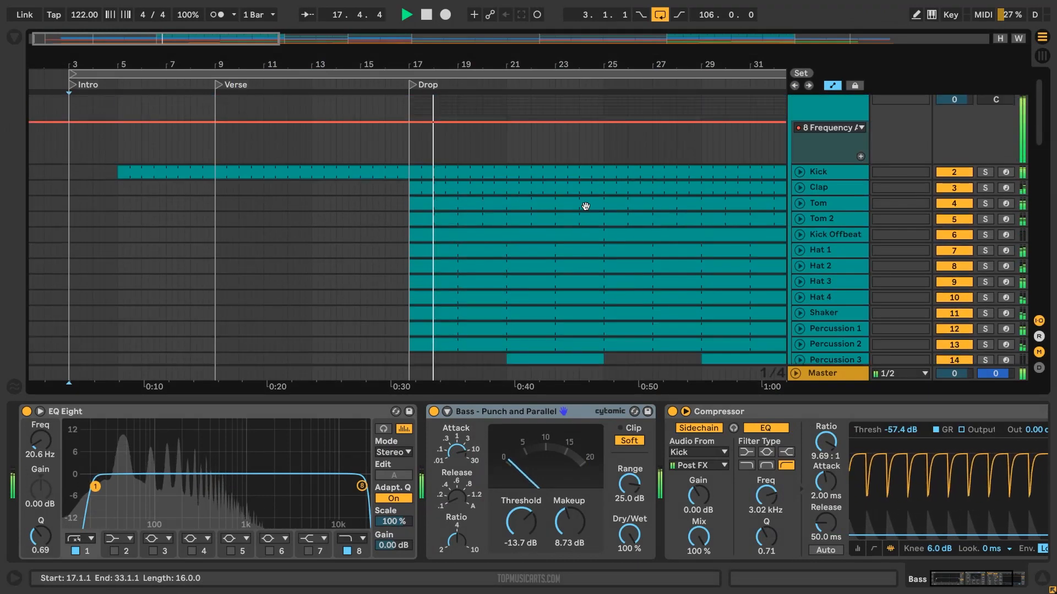
- Look over the Drums and Bass groups in the arrangement and examine the effect chain of each group
{"action": "key", "text": "minus"}
{"action": "key", "text": "minus"}
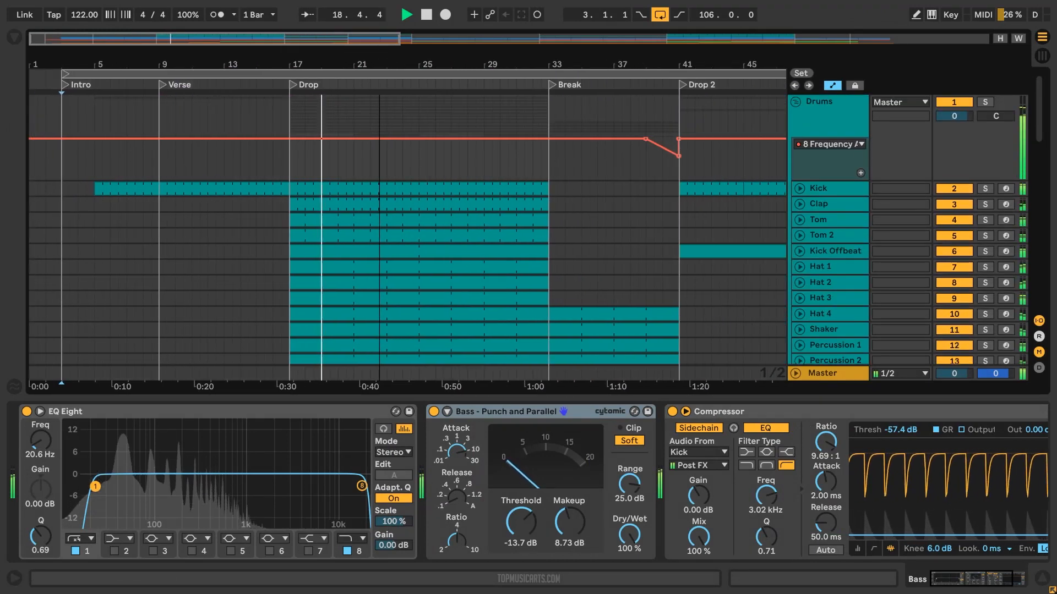
{"action": "scroll", "coordinate": [495, 182], "scroll_direction": "down", "scroll_amount": 5}
{"action": "scroll", "coordinate": [506, 186], "scroll_direction": "down", "scroll_amount": 2}
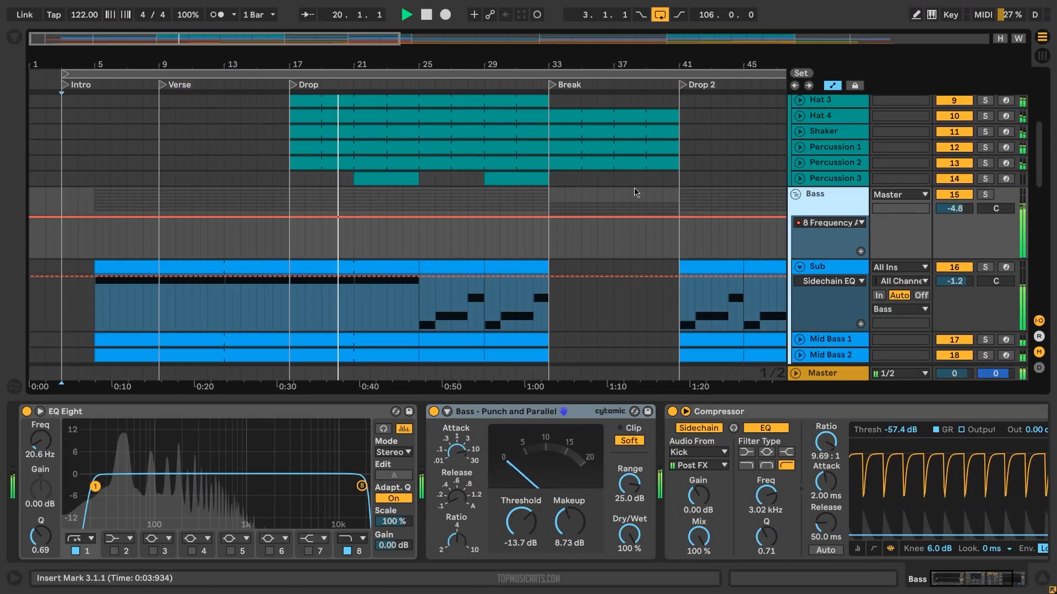
{"action": "scroll", "coordinate": [632, 196], "scroll_direction": "up", "scroll_amount": 10}
{"action": "left_click", "coordinate": [824, 104]}
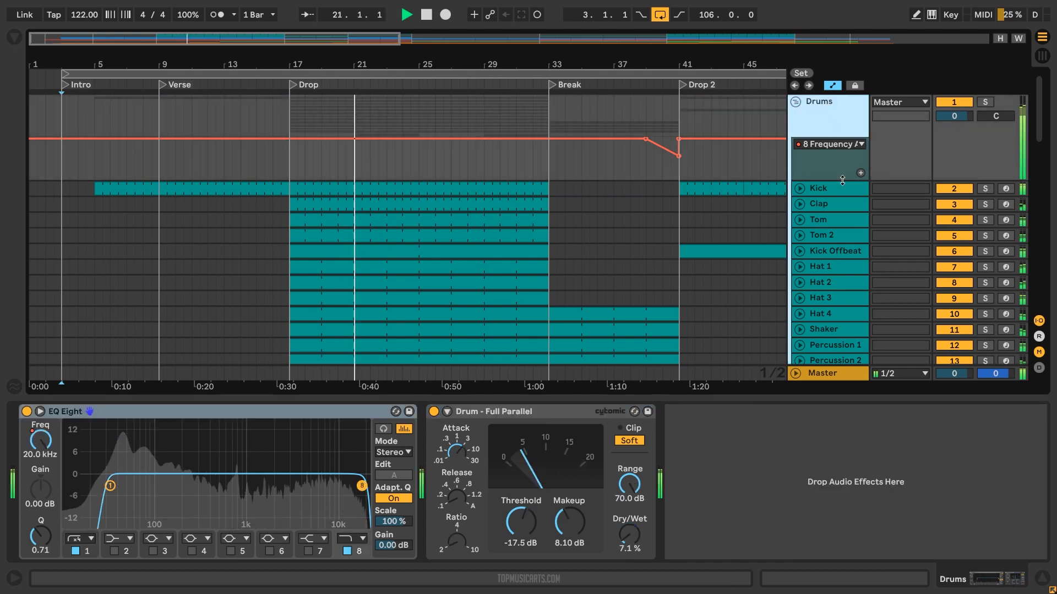
{"action": "scroll", "coordinate": [841, 202], "scroll_direction": "down", "scroll_amount": 3}
{"action": "scroll", "coordinate": [841, 202], "scroll_direction": "down", "scroll_amount": 2}
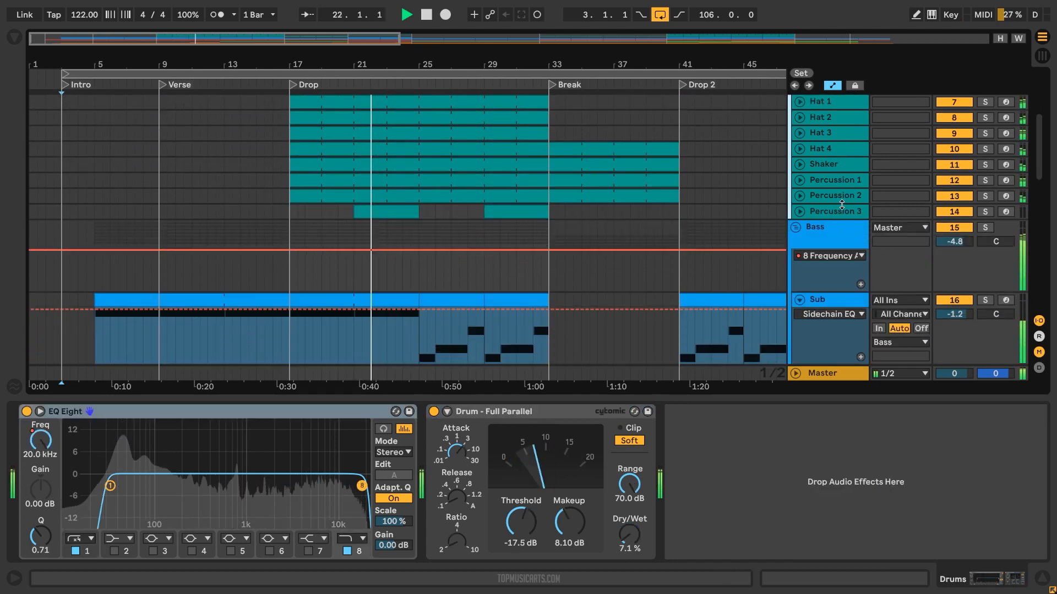
{"action": "left_click", "coordinate": [836, 233]}
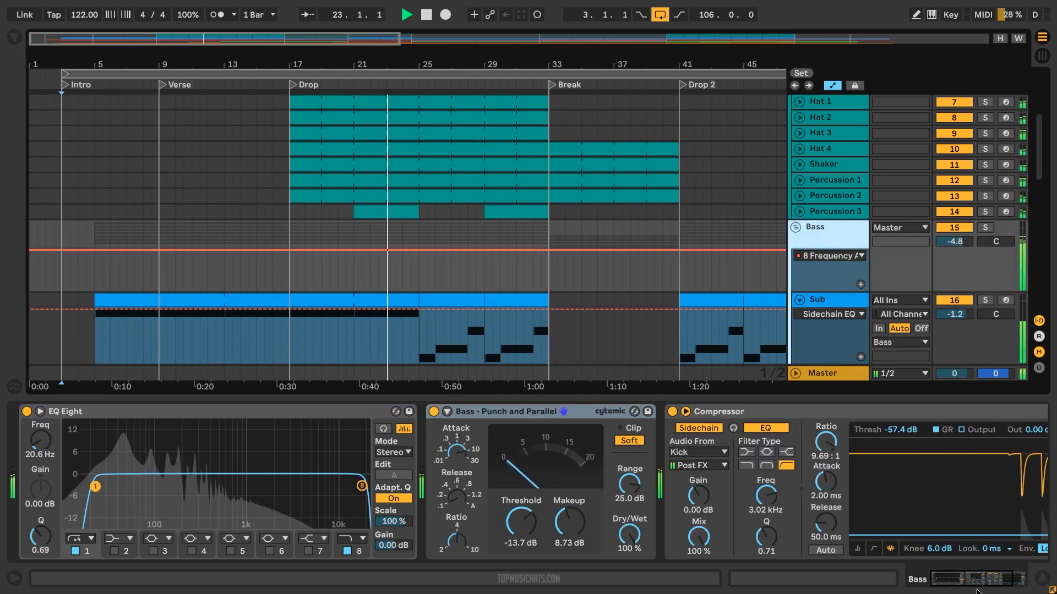
{"action": "left_click_drag", "start_coordinate": [966, 579], "coordinate": [978, 573]}
{"action": "scroll", "coordinate": [857, 261], "scroll_direction": "down", "scroll_amount": 5}
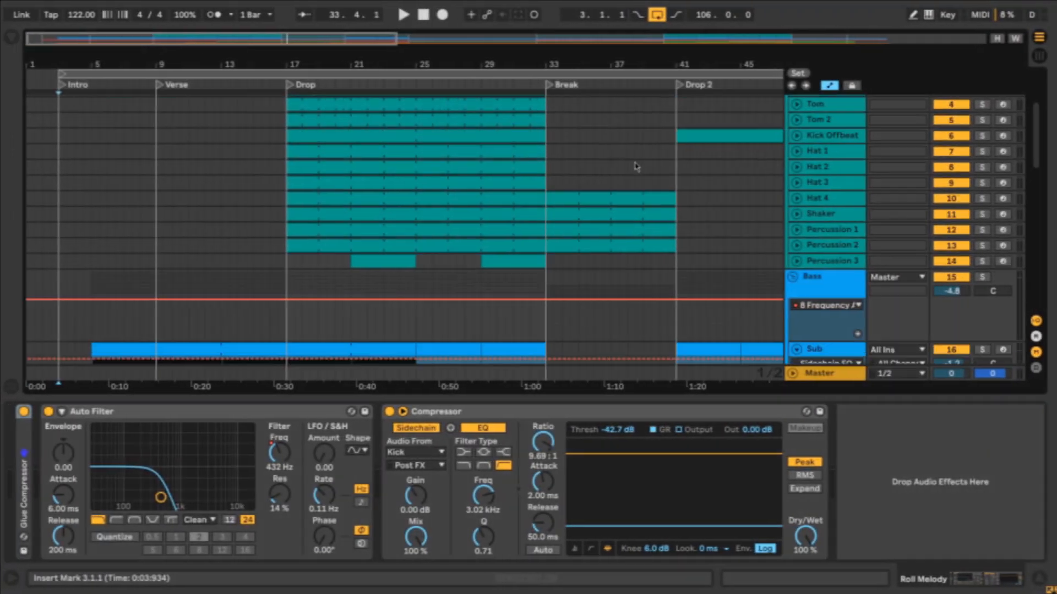
- Hide the automation lanes in the arrangement
{"action": "scroll", "coordinate": [633, 165], "scroll_direction": "down", "scroll_amount": 6}
{"action": "scroll", "coordinate": [470, 245], "scroll_direction": "down", "scroll_amount": 3}
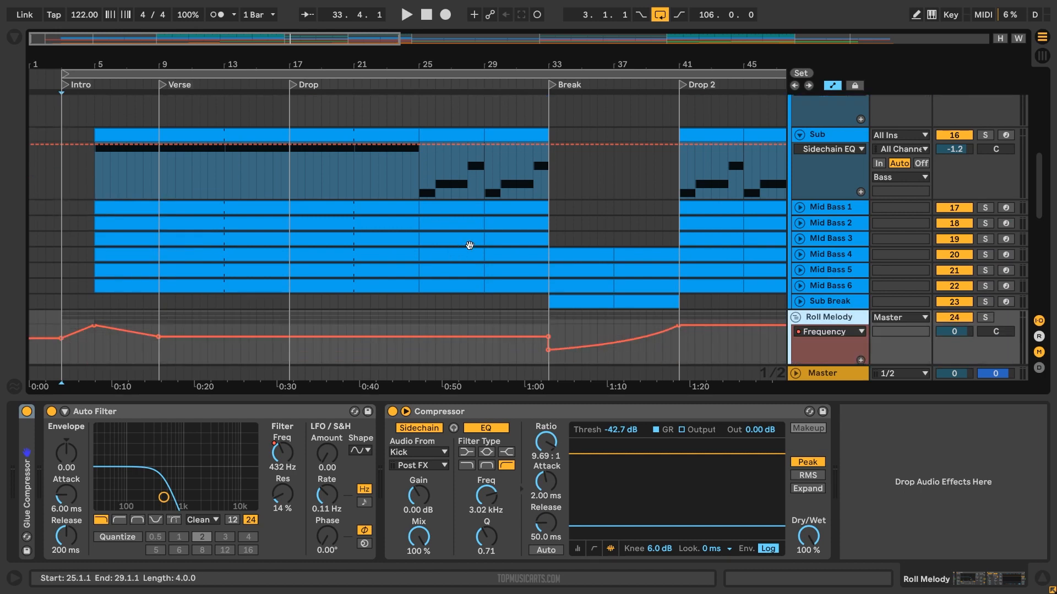
{"action": "left_click", "coordinate": [835, 87]}
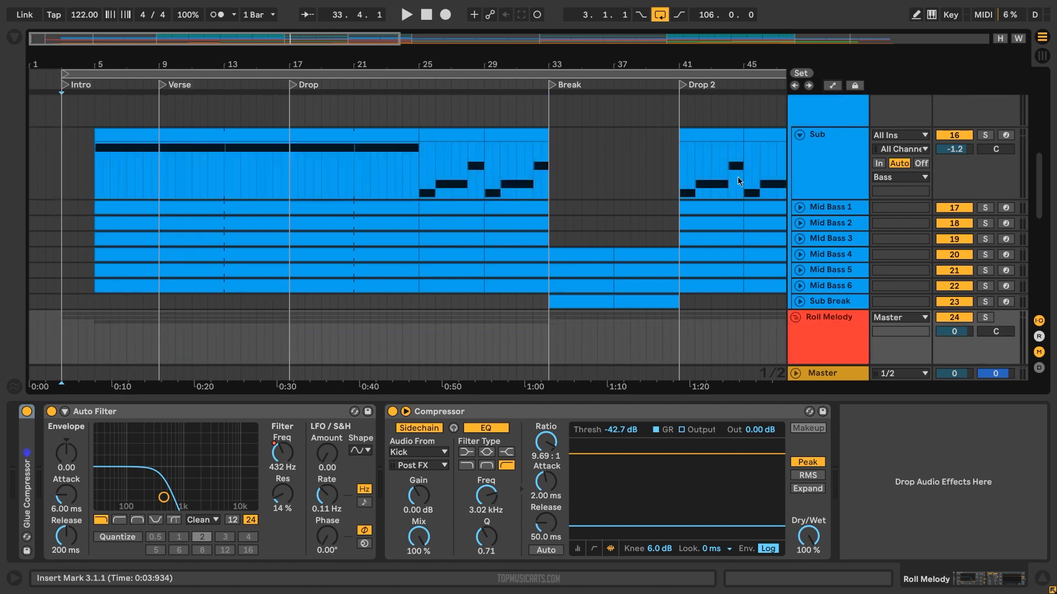
- Examine the effect chains of the Roll Melody, Pads and Bass groups
{"action": "scroll", "coordinate": [661, 173], "scroll_direction": "down", "scroll_amount": 5}
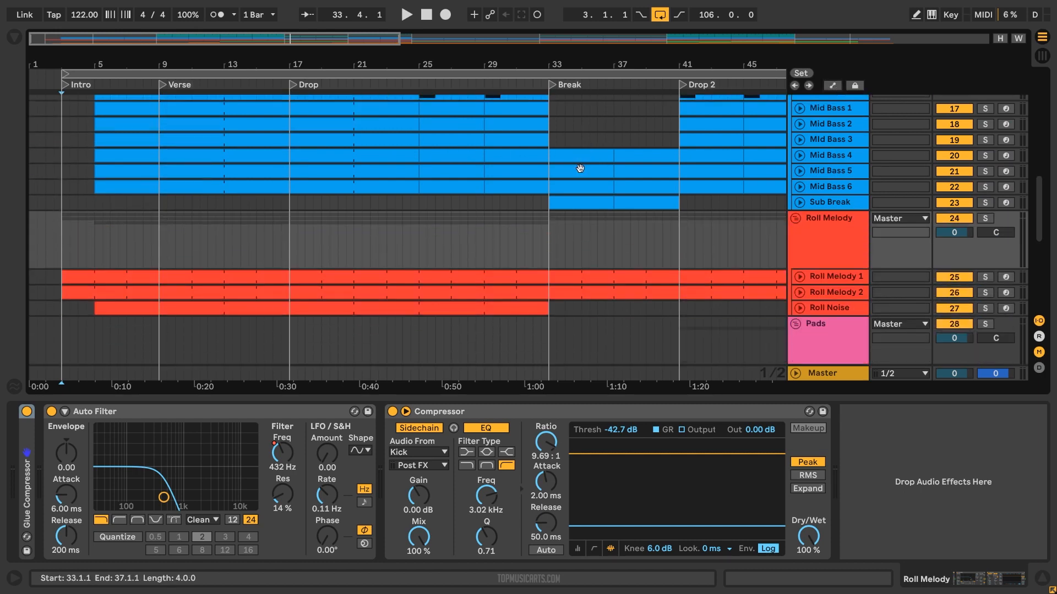
{"action": "scroll", "coordinate": [813, 248], "scroll_direction": "down", "scroll_amount": 8}
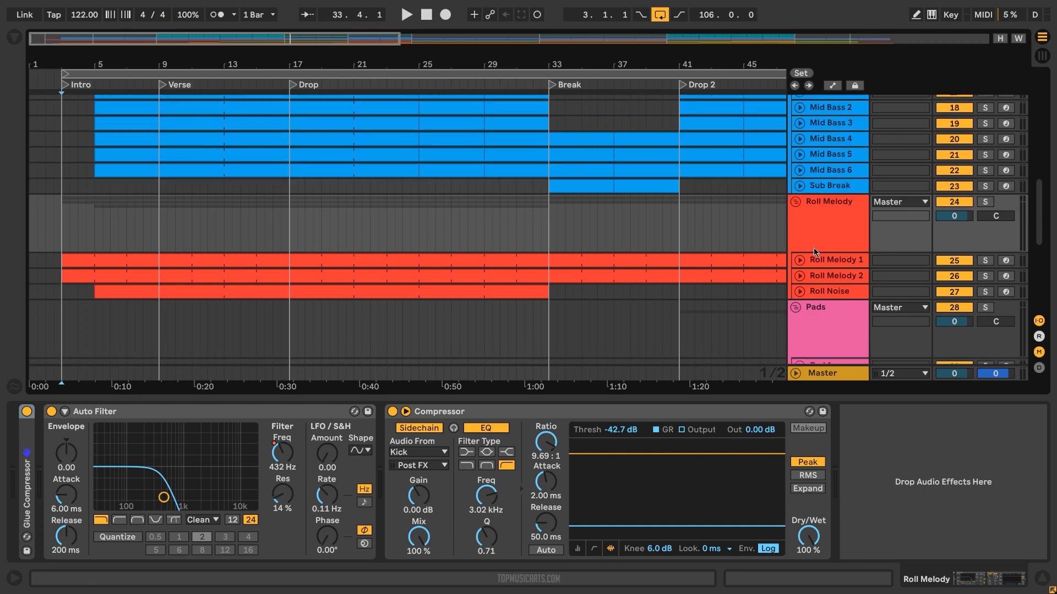
{"action": "left_click", "coordinate": [826, 231]}
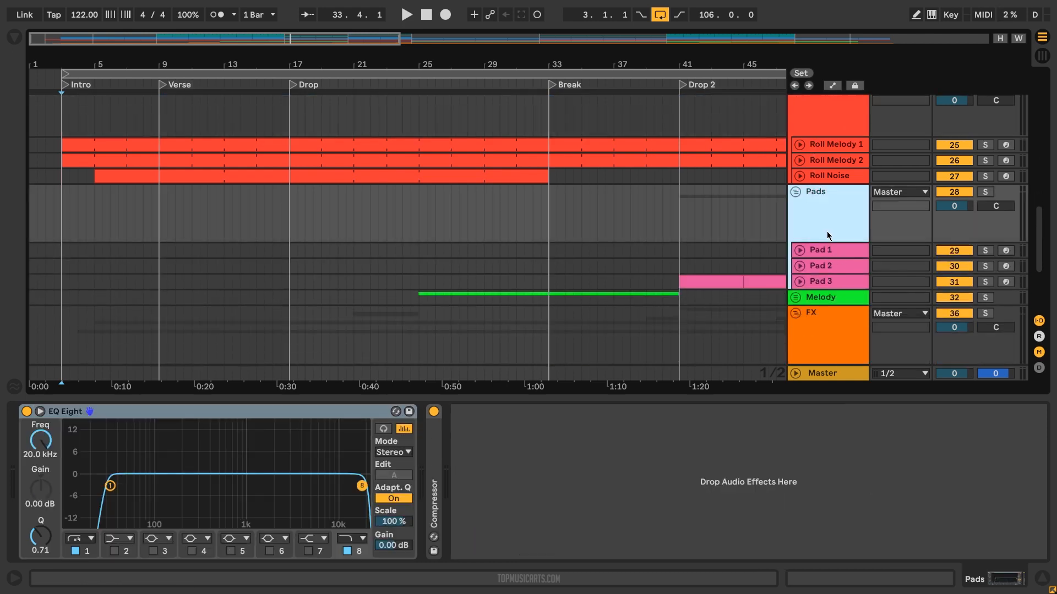
{"action": "left_click", "coordinate": [841, 125]}
{"action": "scroll", "coordinate": [814, 165], "scroll_direction": "up", "scroll_amount": 10}
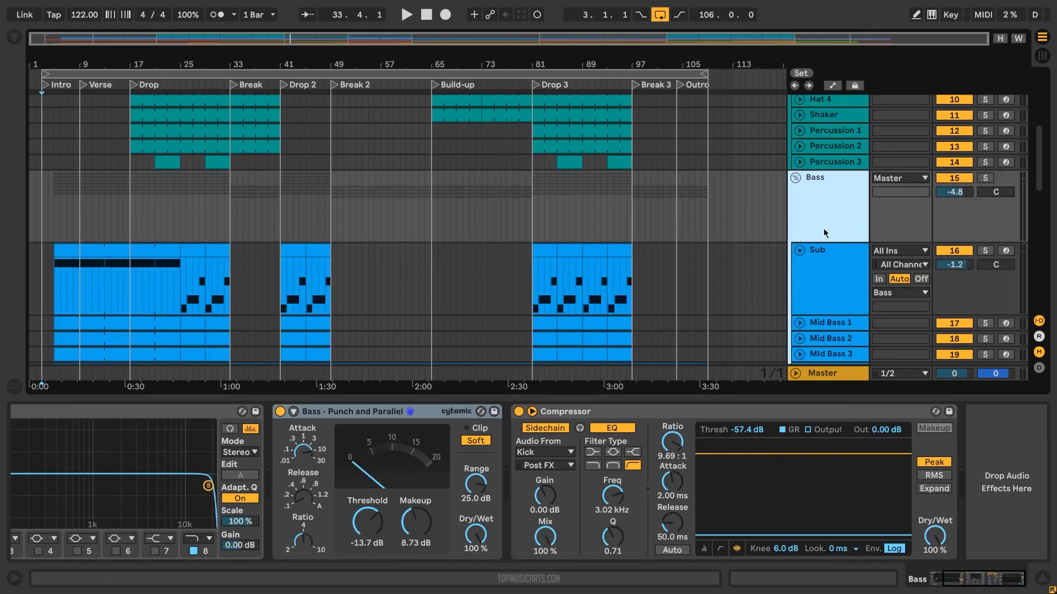
- Fold the Bass, Roll Melody and Pads groups so their member tracks are hidden
{"action": "scroll", "coordinate": [809, 209], "scroll_direction": "down", "scroll_amount": 3}
{"action": "left_click", "coordinate": [797, 182]}
{"action": "left_click", "coordinate": [795, 113]}
{"action": "left_click", "coordinate": [798, 144]}
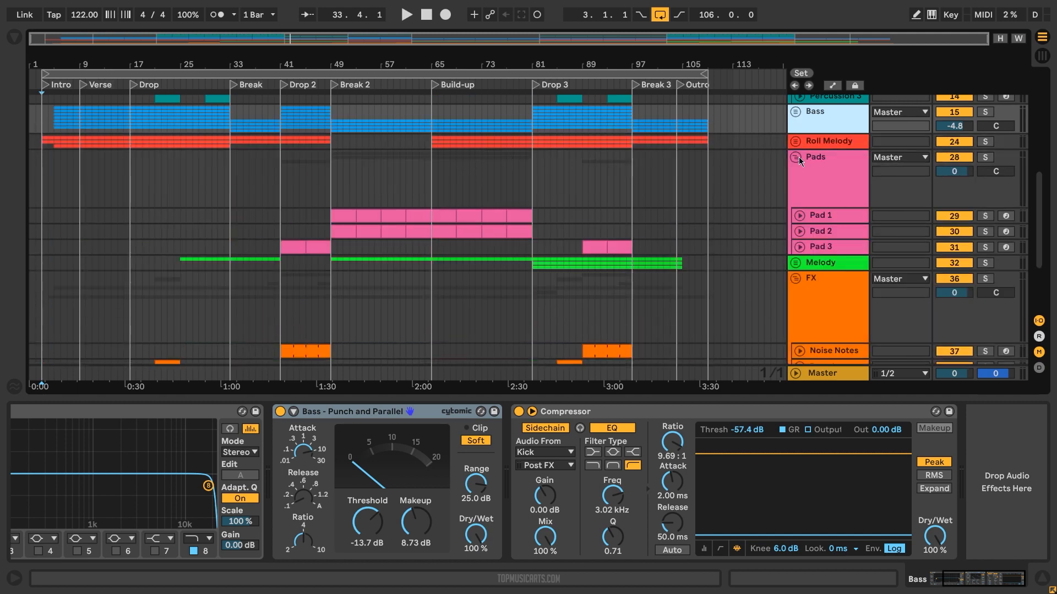
{"action": "left_click", "coordinate": [796, 156]}
- Delete all clips of the Bass, Roll Melody, Pads and Melody groups from bar 3 to the end of the arrangement
{"action": "scroll", "coordinate": [718, 240], "scroll_direction": "up", "scroll_amount": 3}
{"action": "left_click_drag", "start_coordinate": [716, 194], "coordinate": [46, 254]}
{"action": "right_click", "coordinate": [135, 243]}
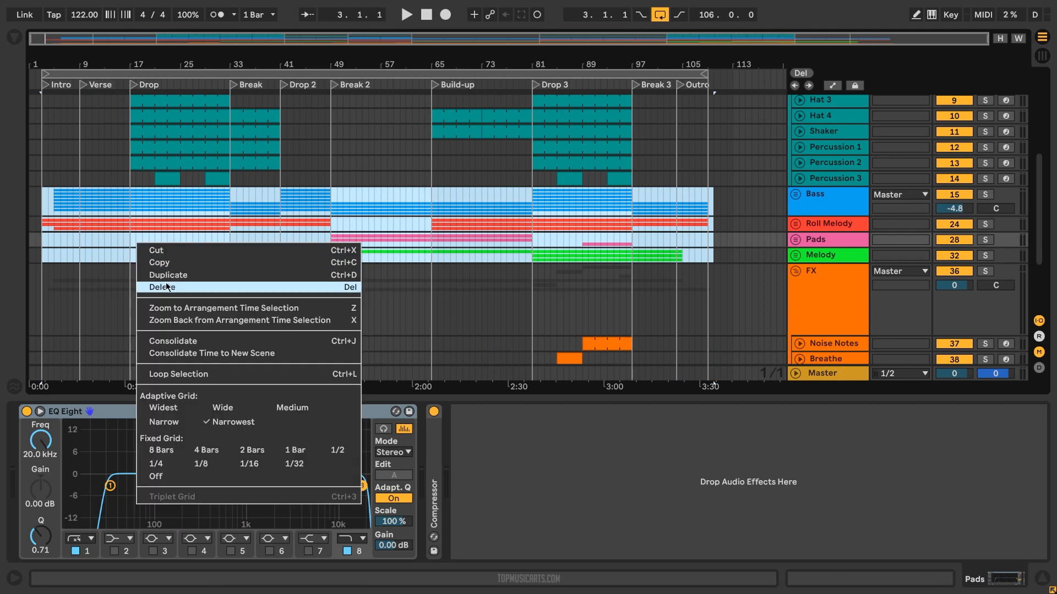
{"action": "left_click", "coordinate": [168, 288]}
- Unfold the Bass group and arm all its tracks from Sub to Sub Break for recording
{"action": "left_click", "coordinate": [848, 206]}
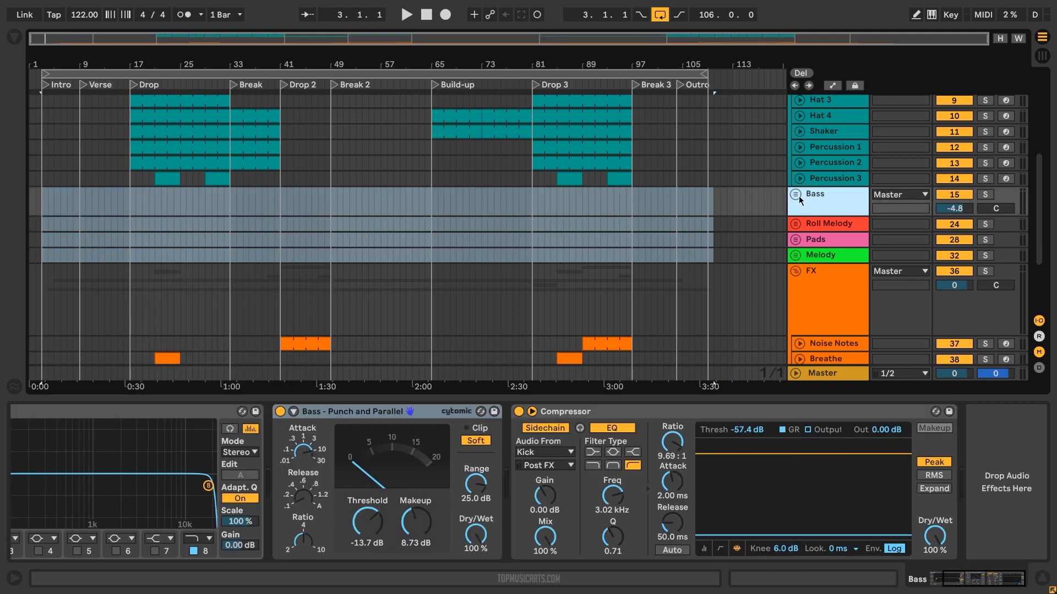
{"action": "left_click", "coordinate": [797, 194]}
{"action": "left_click", "coordinate": [833, 220]}
{"action": "left_click", "coordinate": [829, 327], "text": "shift"}
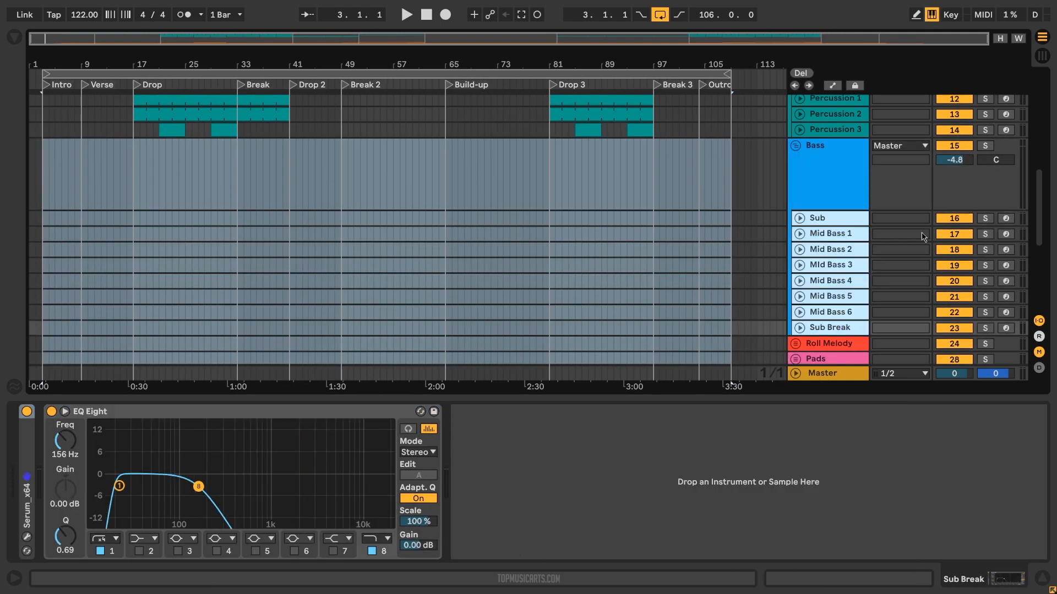
{"action": "left_click", "coordinate": [1007, 219]}
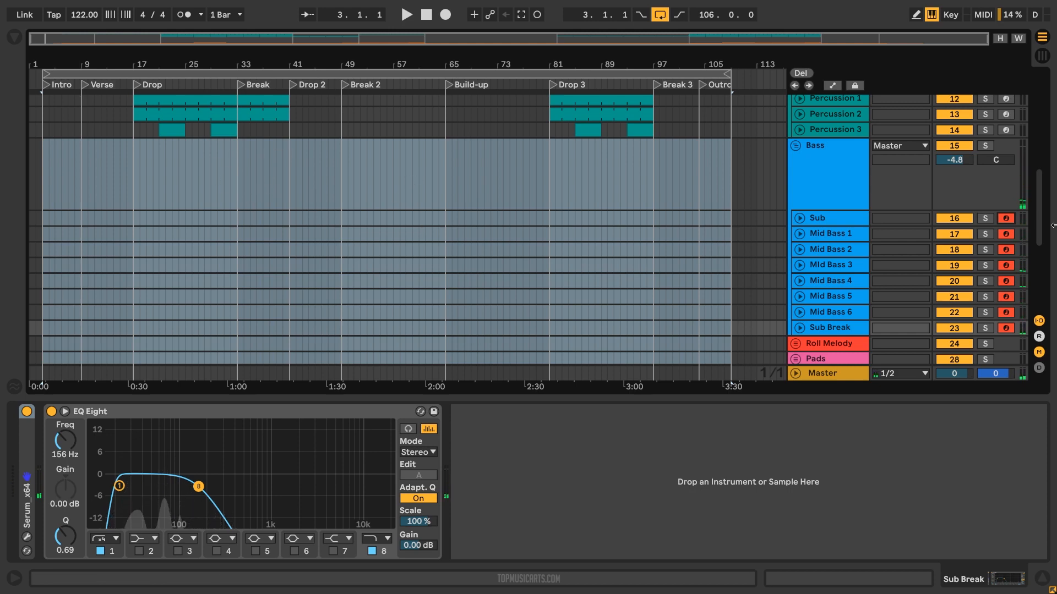
- Undo the deletion of the Bass, Roll Melody, Pads and Melody clips
{"action": "left_click", "coordinate": [135, 222]}
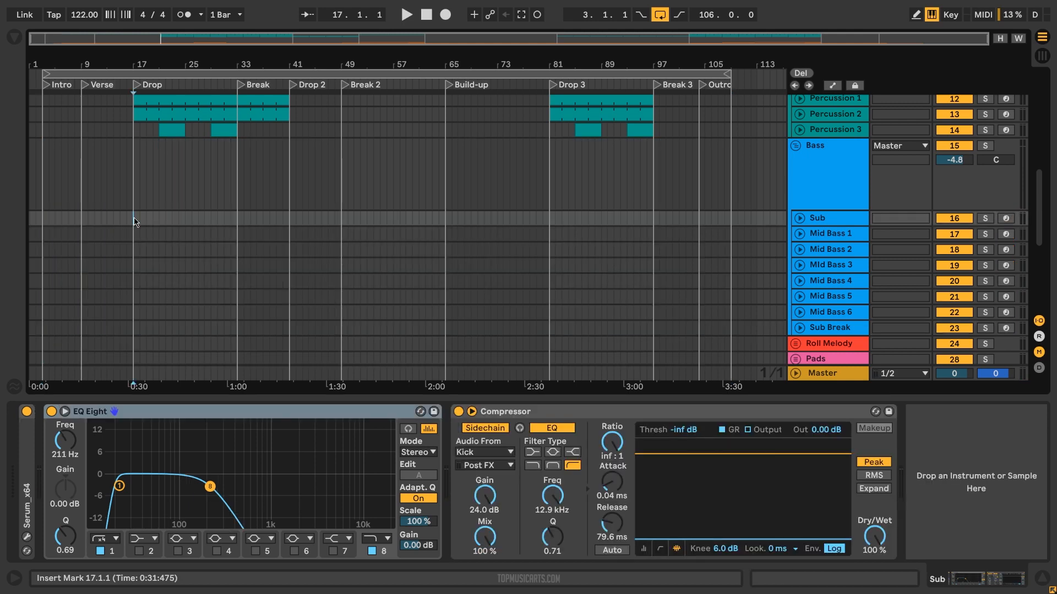
{"action": "key", "text": "ctrl+z"}
{"action": "left_click", "coordinate": [140, 202]}
{"action": "scroll", "coordinate": [138, 197], "scroll_direction": "down", "scroll_amount": 3}
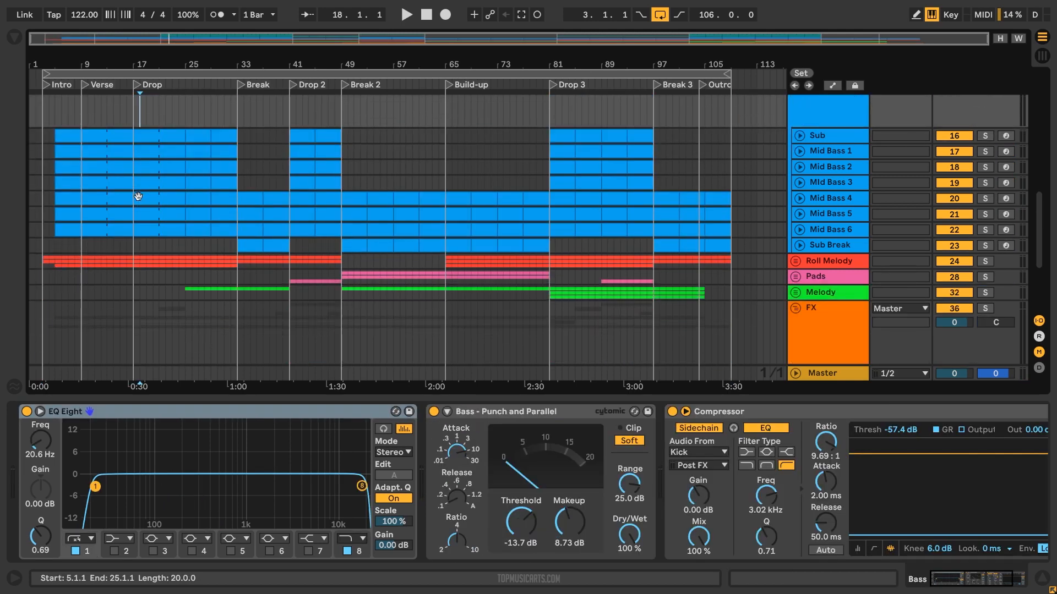
- Unfold the Roll Melody group and show the automation lanes around the Intro section
{"action": "left_click", "coordinate": [809, 262]}
{"action": "left_click", "coordinate": [795, 261]}
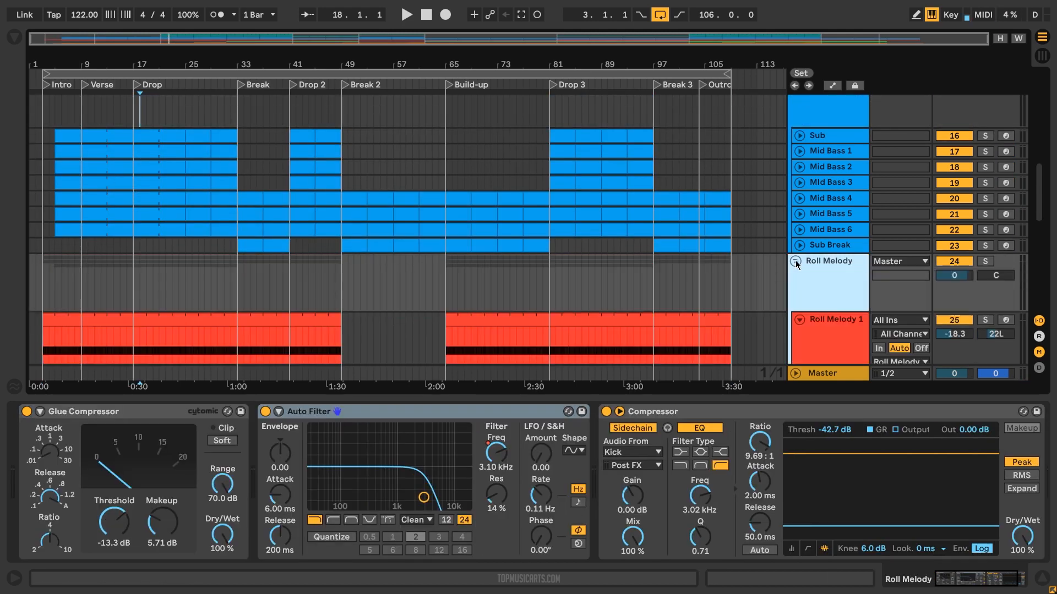
{"action": "scroll", "coordinate": [818, 260], "scroll_direction": "down", "scroll_amount": 3}
{"action": "scroll", "coordinate": [818, 260], "scroll_direction": "down", "scroll_amount": 1}
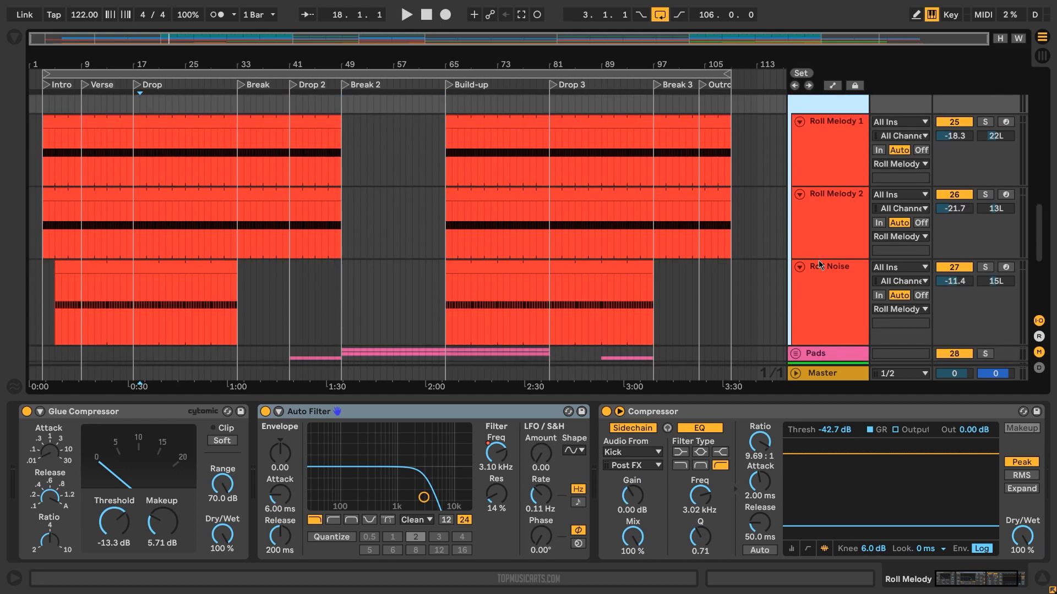
{"action": "left_click", "coordinate": [832, 85]}
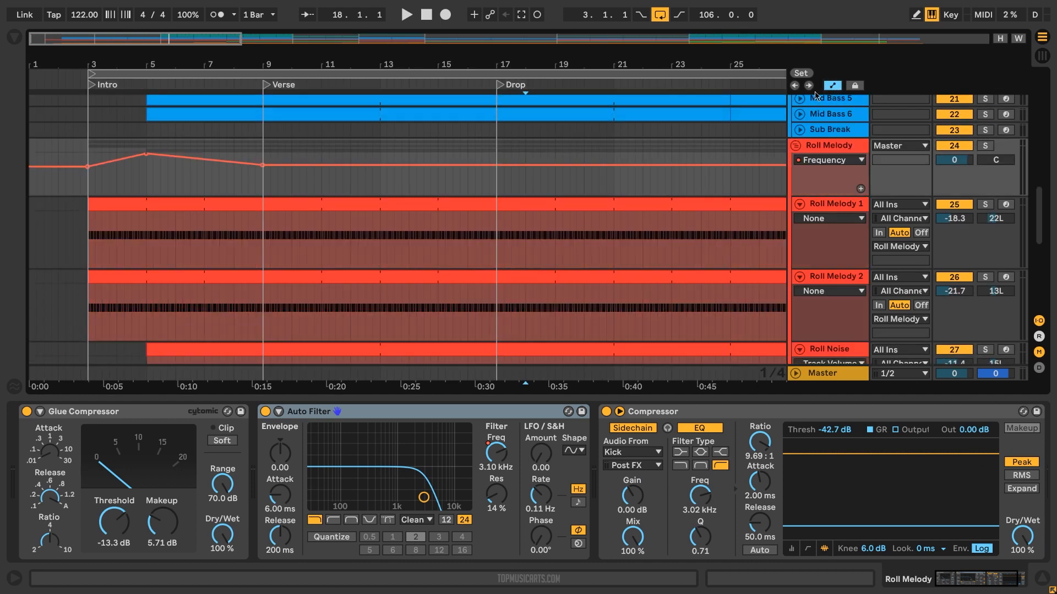
{"action": "left_click_drag", "start_coordinate": [407, 54], "coordinate": [406, 17]}
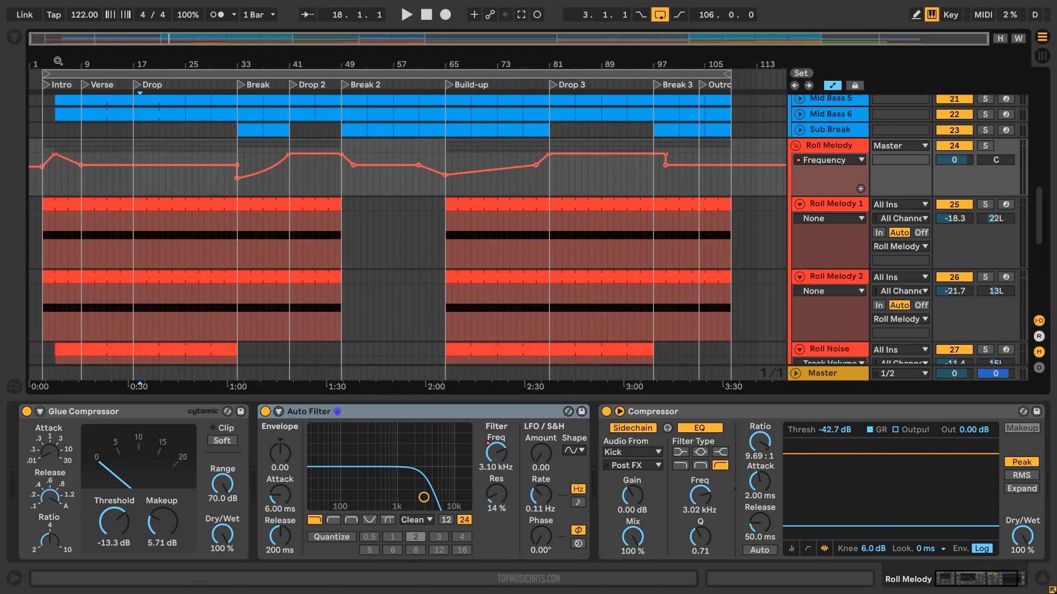
{"action": "left_click_drag", "start_coordinate": [58, 61], "coordinate": [166, 291]}
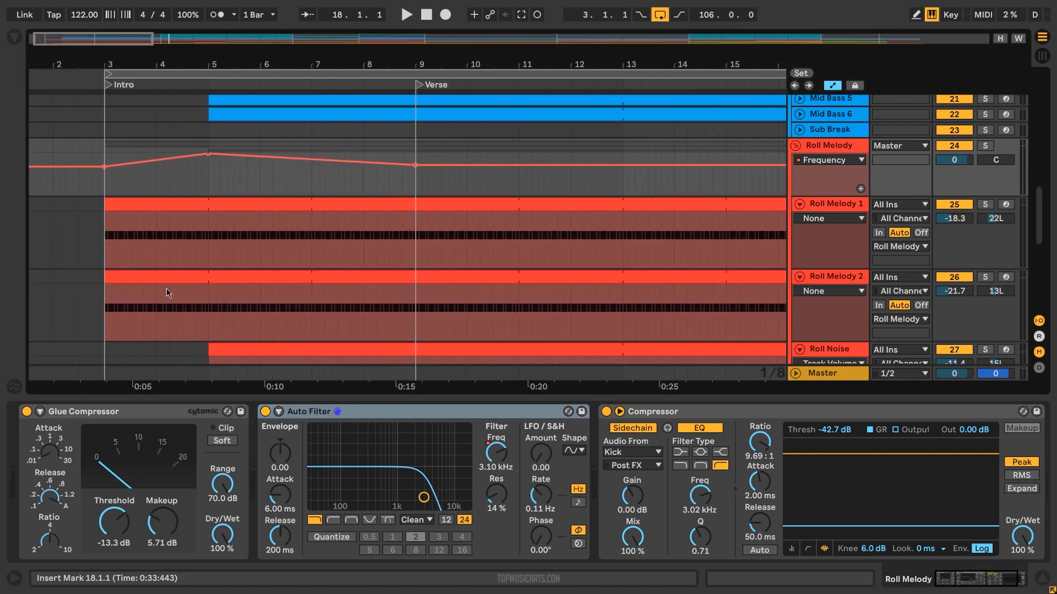
- Examine the Glue Compressor, Compressor and Auto Filter on the Roll Melody group
{"action": "left_click", "coordinate": [154, 416]}
{"action": "left_click", "coordinate": [719, 418]}
{"action": "left_click", "coordinate": [448, 409]}
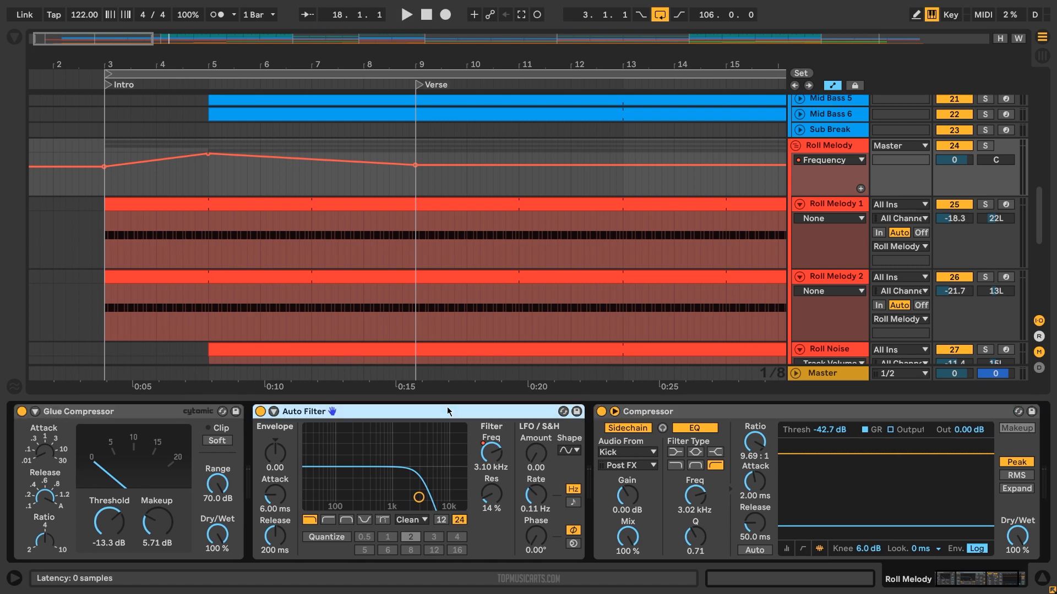
- Examine the device chains of the Roll Melody 1, Roll Melody 2 and Roll Noise tracks
{"action": "scroll", "coordinate": [385, 327], "scroll_direction": "down", "scroll_amount": 1}
{"action": "left_click", "coordinate": [823, 191]}
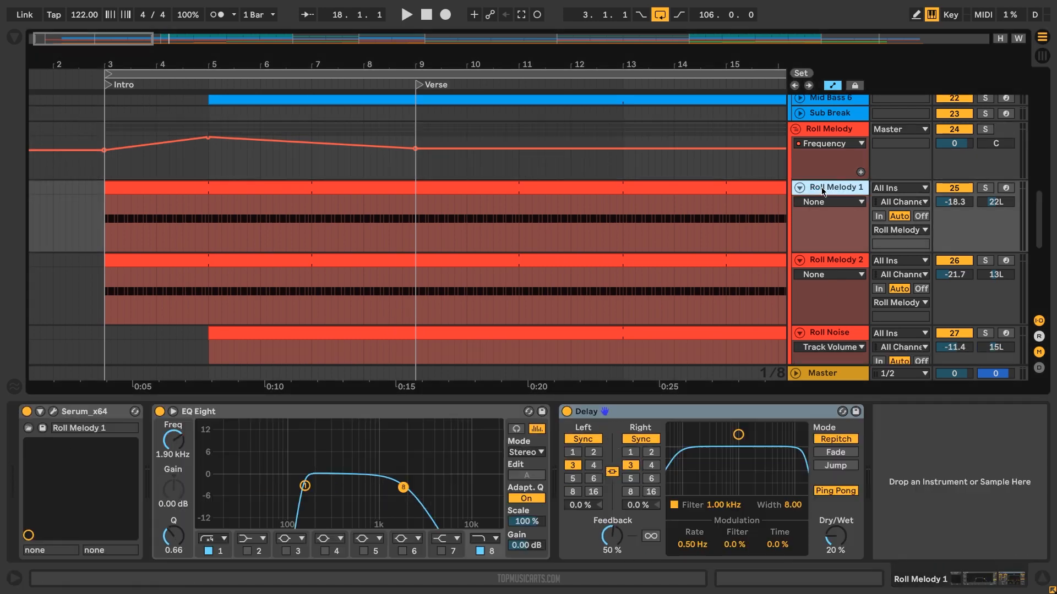
{"action": "left_click", "coordinate": [819, 264]}
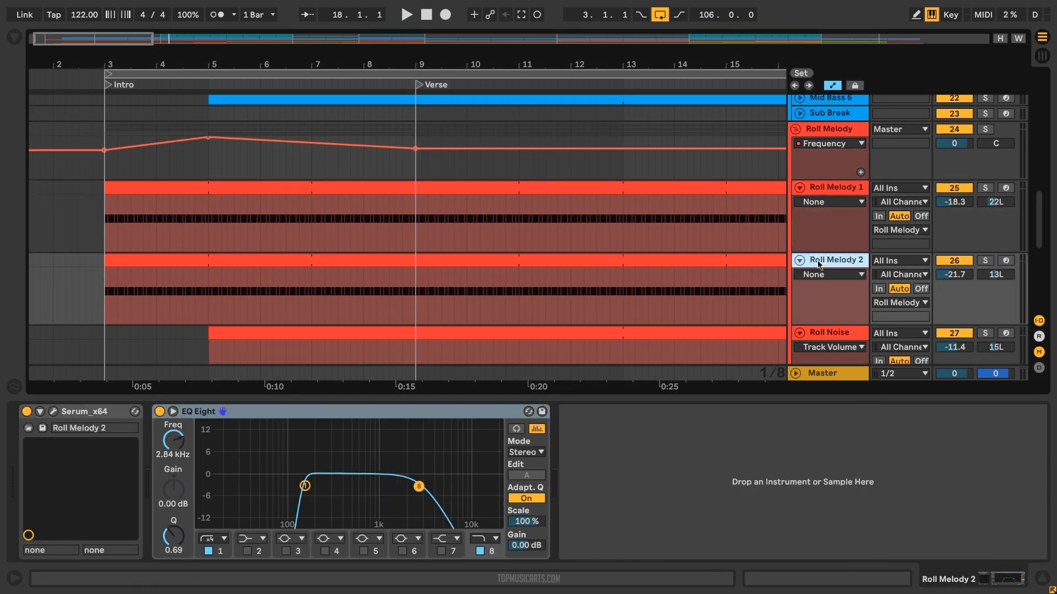
{"action": "left_click", "coordinate": [829, 334]}
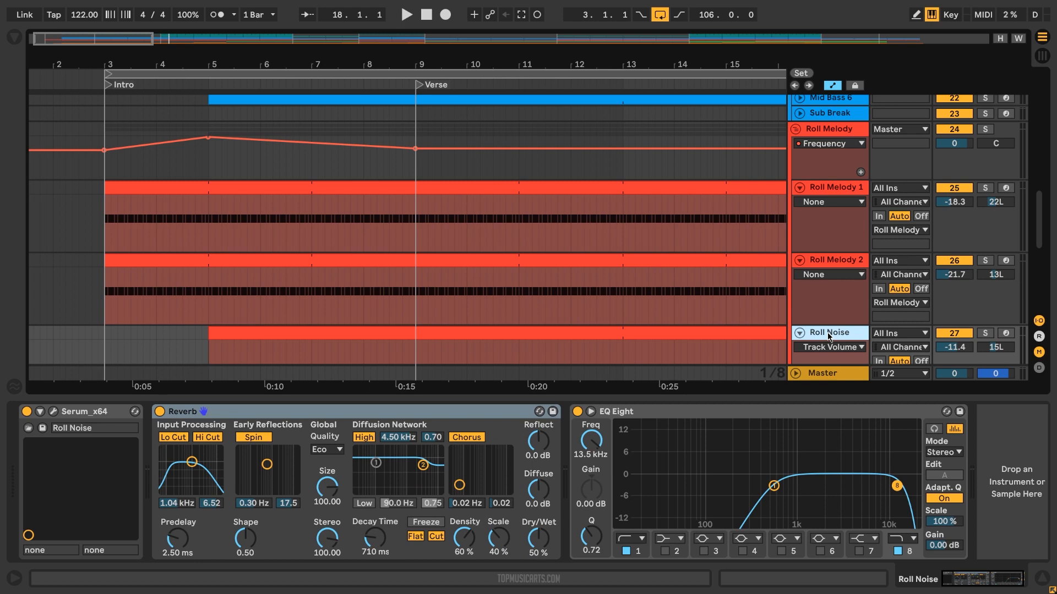
{"action": "left_click", "coordinate": [818, 188]}
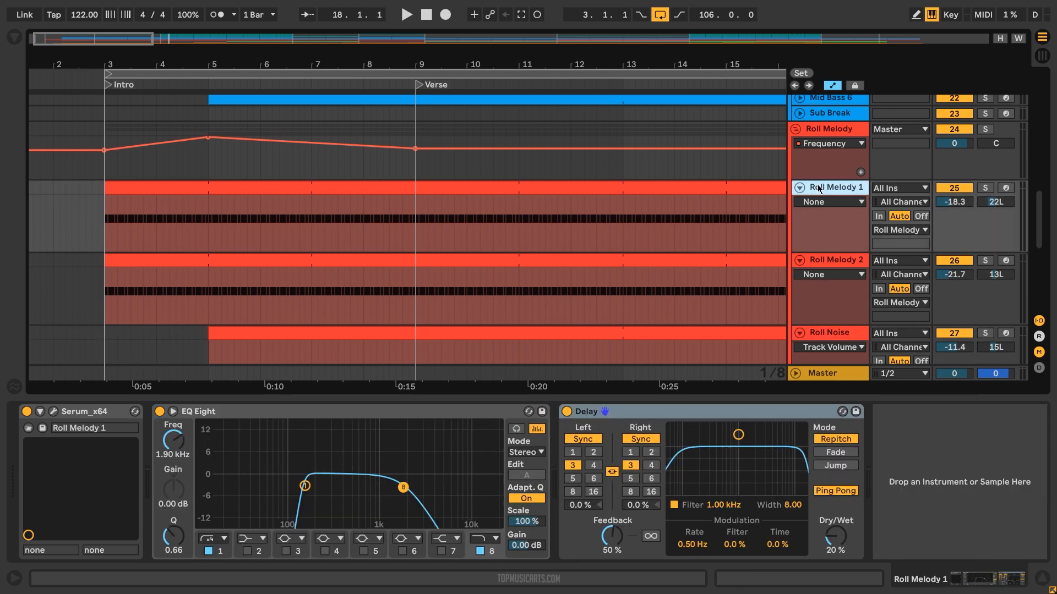
- Solo the Roll Melody 1 track and play its clip from the Intro at bar 3
{"action": "scroll", "coordinate": [853, 122], "scroll_direction": "down", "scroll_amount": 2}
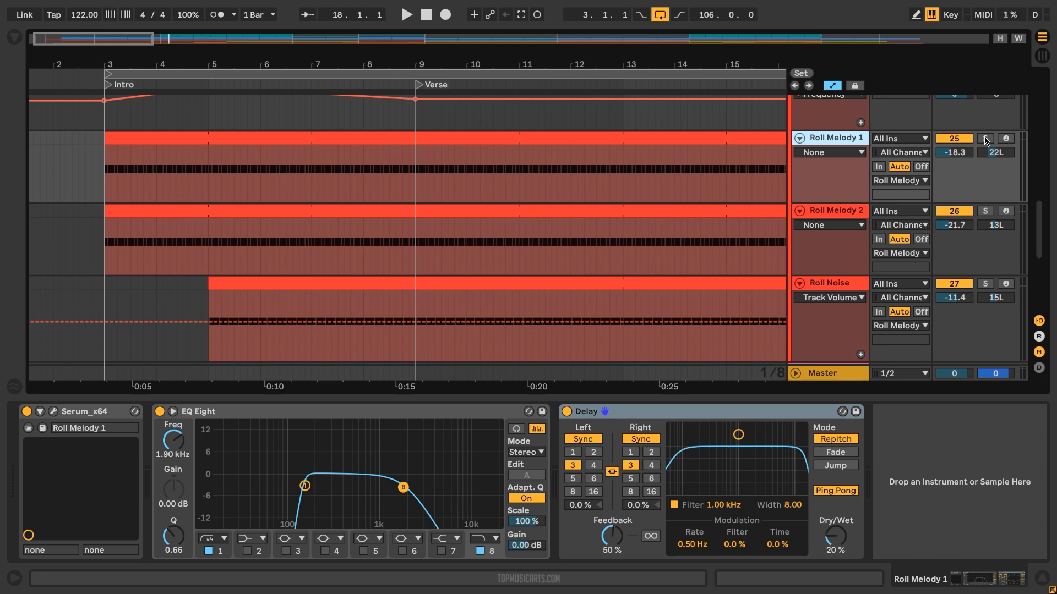
{"action": "left_click", "coordinate": [986, 139]}
{"action": "left_click", "coordinate": [142, 139]}
{"action": "key", "text": "space"}
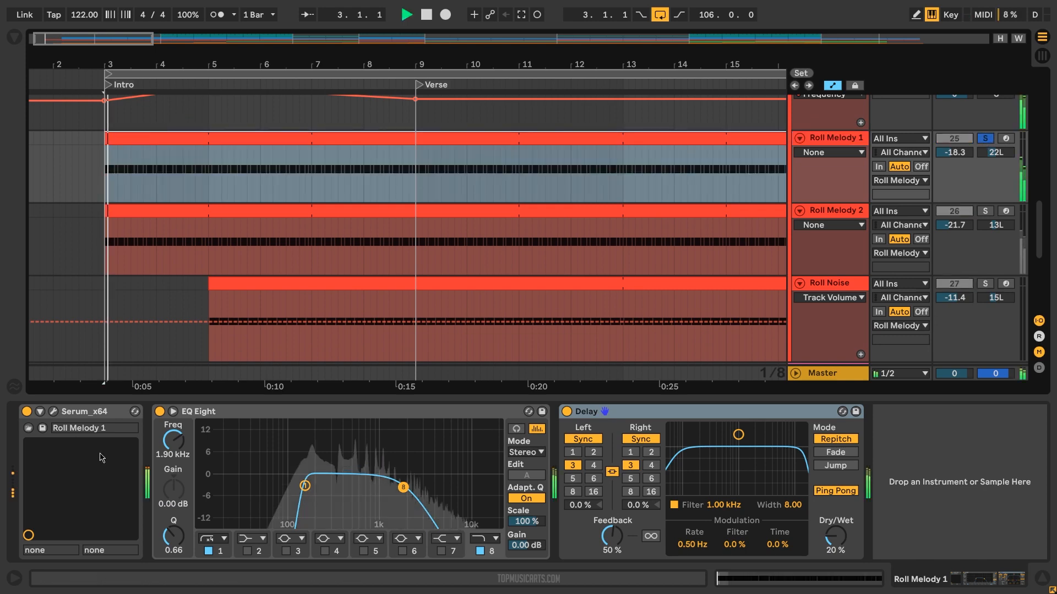
- Open Roll Melody 1's Serum instrument, examine its effects, matrix and oscillator pages, and stop playback
{"action": "left_click", "coordinate": [53, 412]}
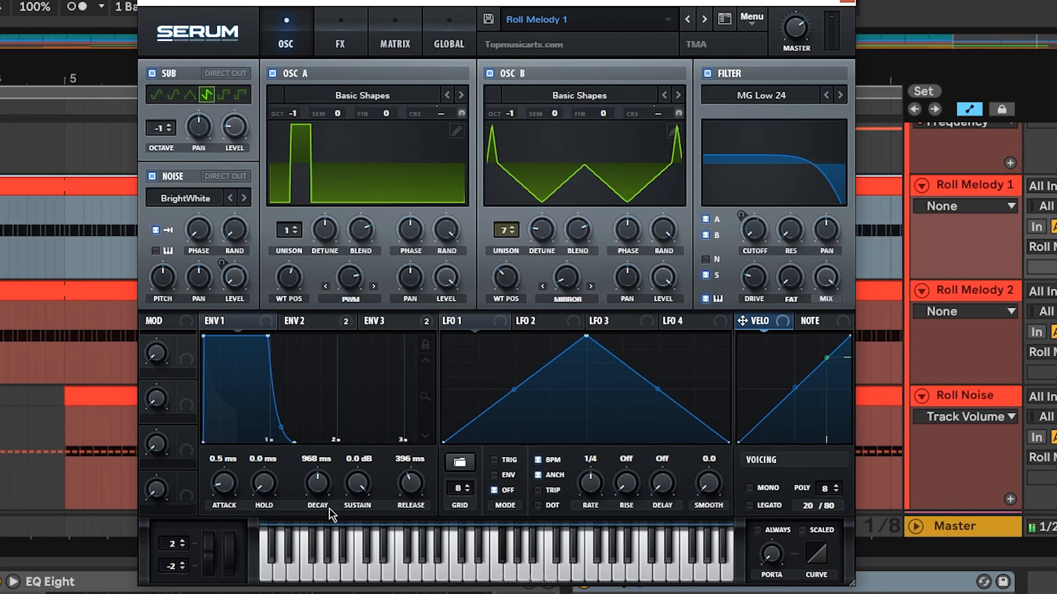
{"action": "left_click", "coordinate": [342, 41]}
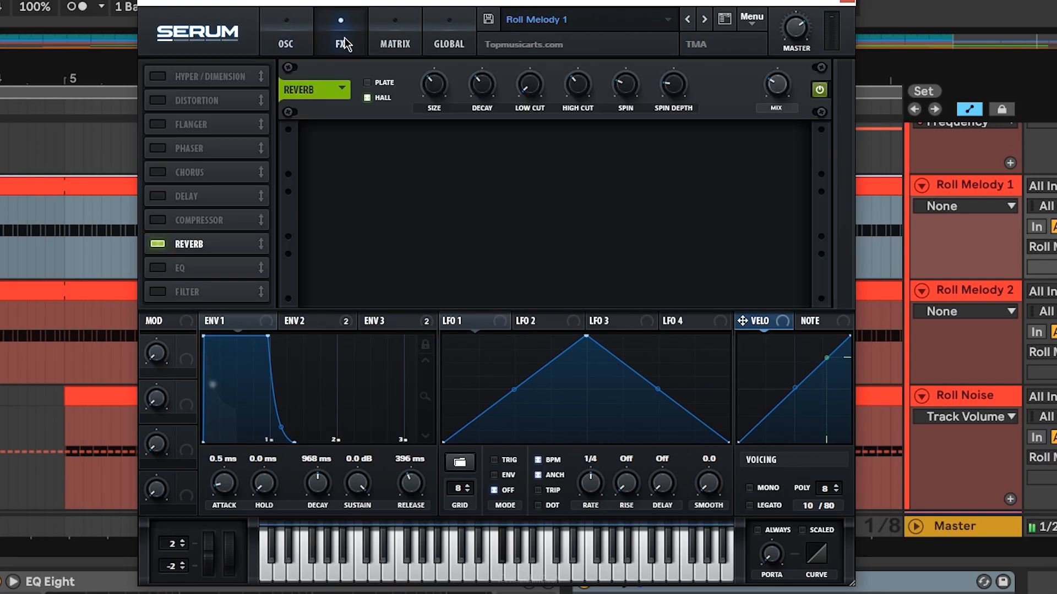
{"action": "left_click", "coordinate": [398, 46]}
{"action": "left_click", "coordinate": [291, 43]}
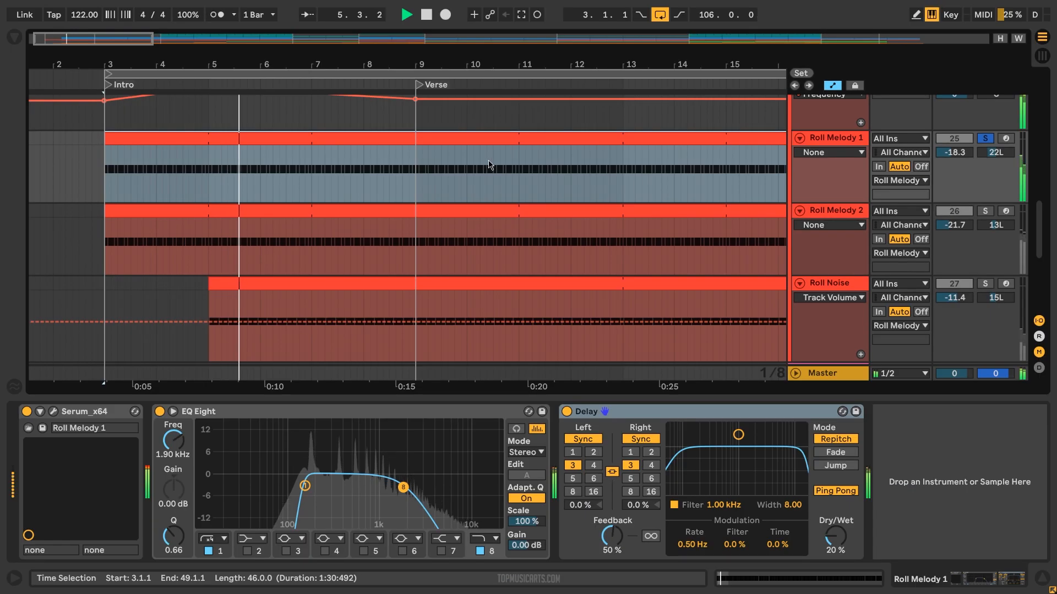
{"action": "key", "text": "space"}
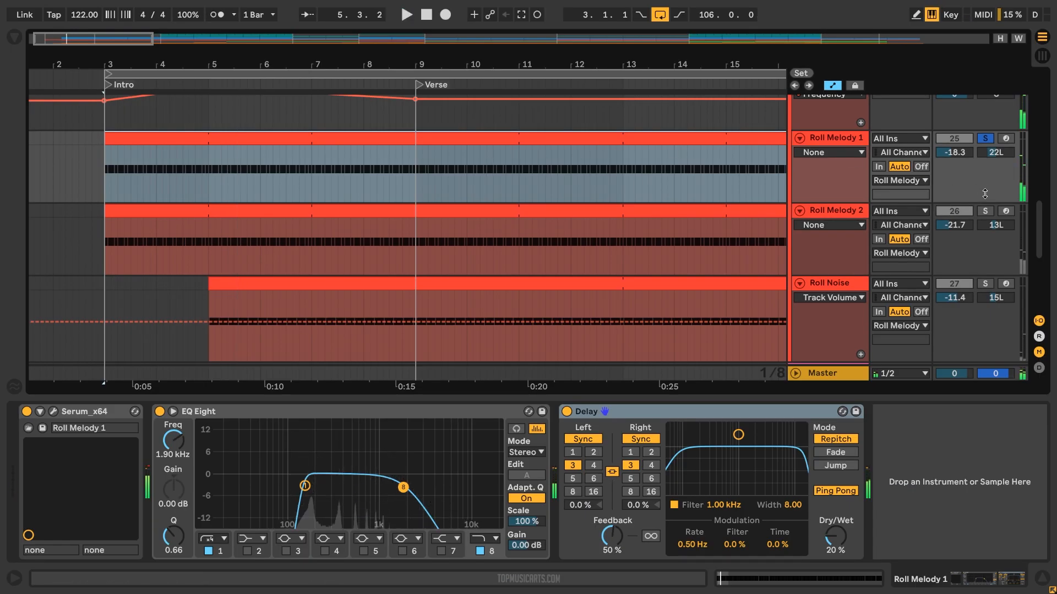
- Solo the Roll Melody 2 track and play its clip from the Intro at bar 3
{"action": "left_click", "coordinate": [817, 216]}
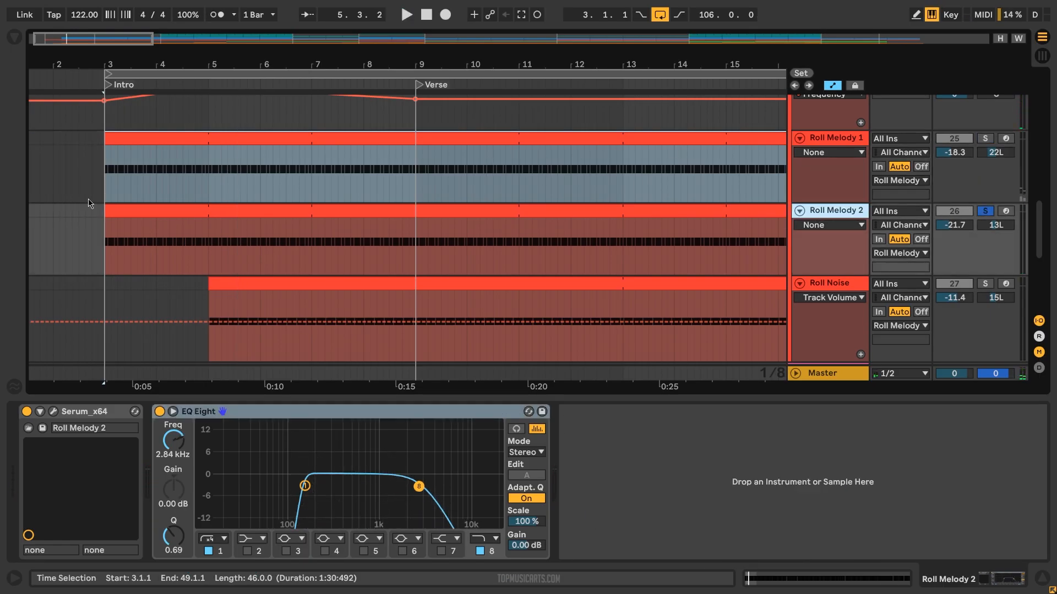
{"action": "left_click", "coordinate": [126, 209]}
{"action": "key", "text": "space"}
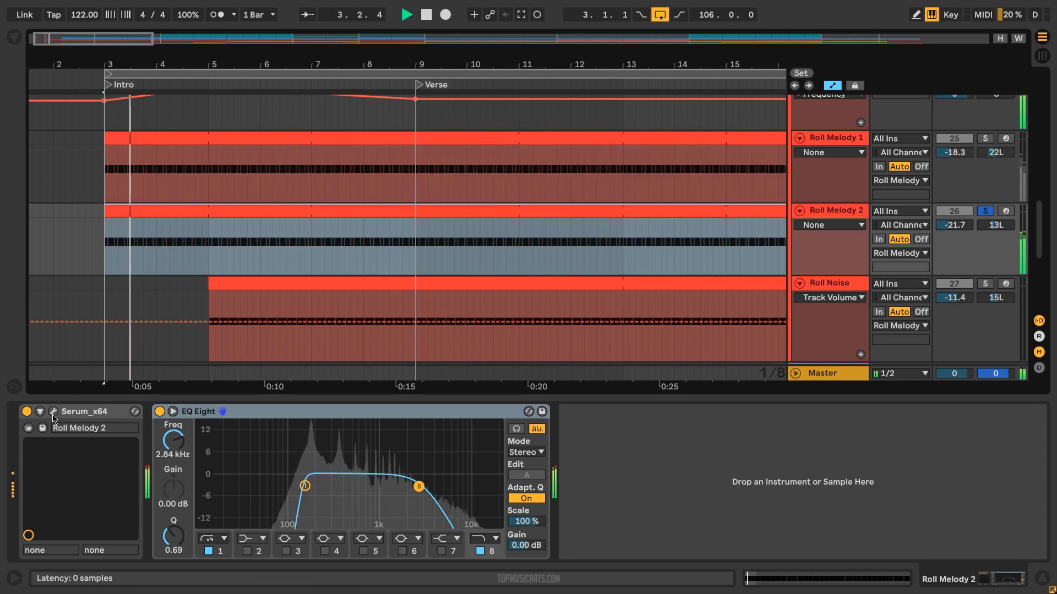
- Open Roll Melody 2's Serum instrument, examine its oscillator, effects and matrix pages, close it and stop playback
{"action": "left_click", "coordinate": [53, 411]}
{"action": "left_click_drag", "start_coordinate": [538, 1], "coordinate": [498, 13]}
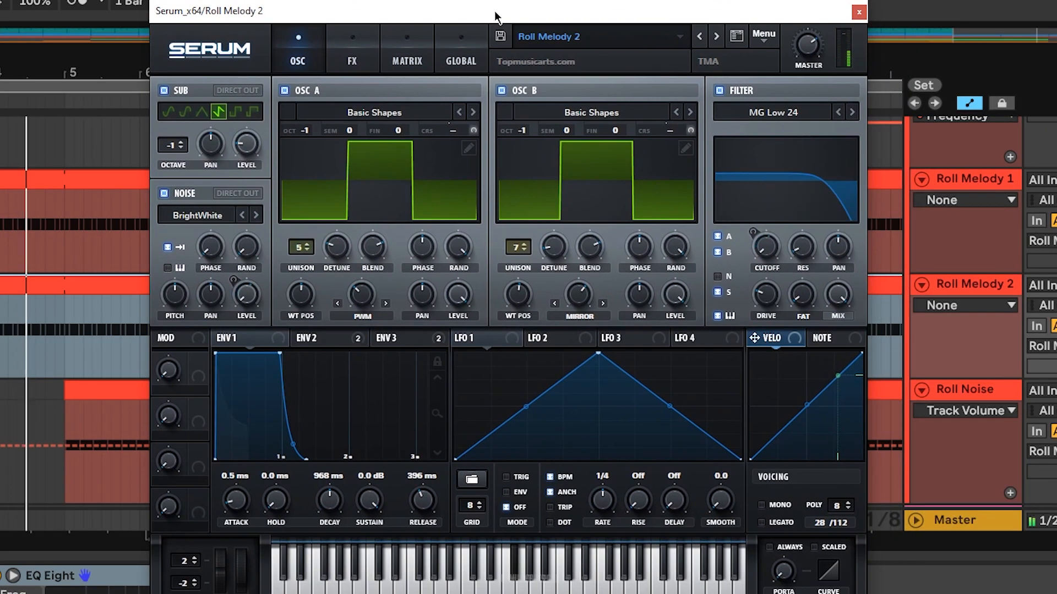
{"action": "left_click", "coordinate": [353, 55]}
{"action": "left_click", "coordinate": [399, 58]}
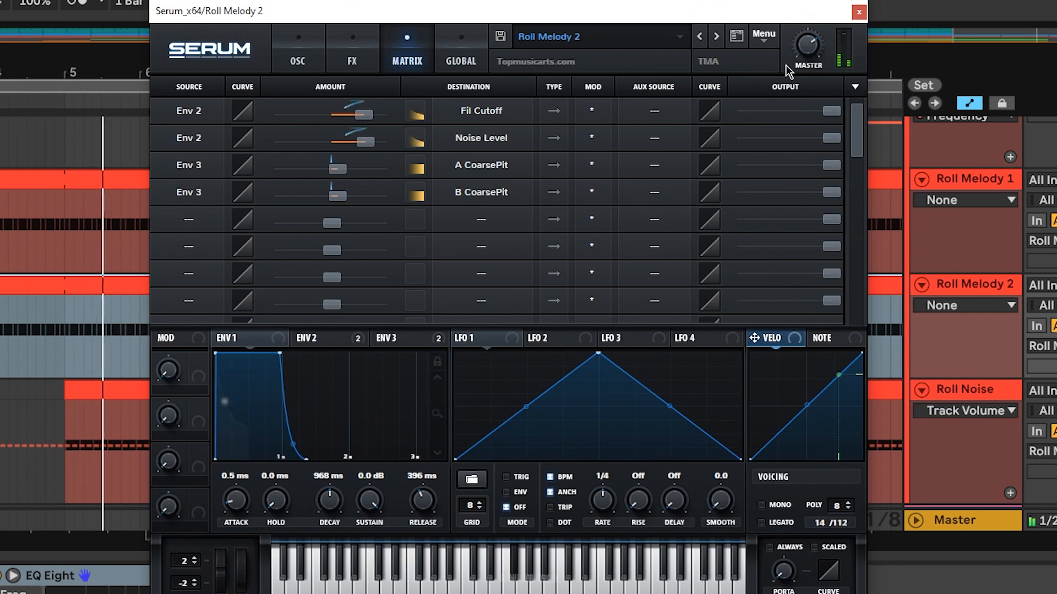
{"action": "left_click", "coordinate": [857, 17]}
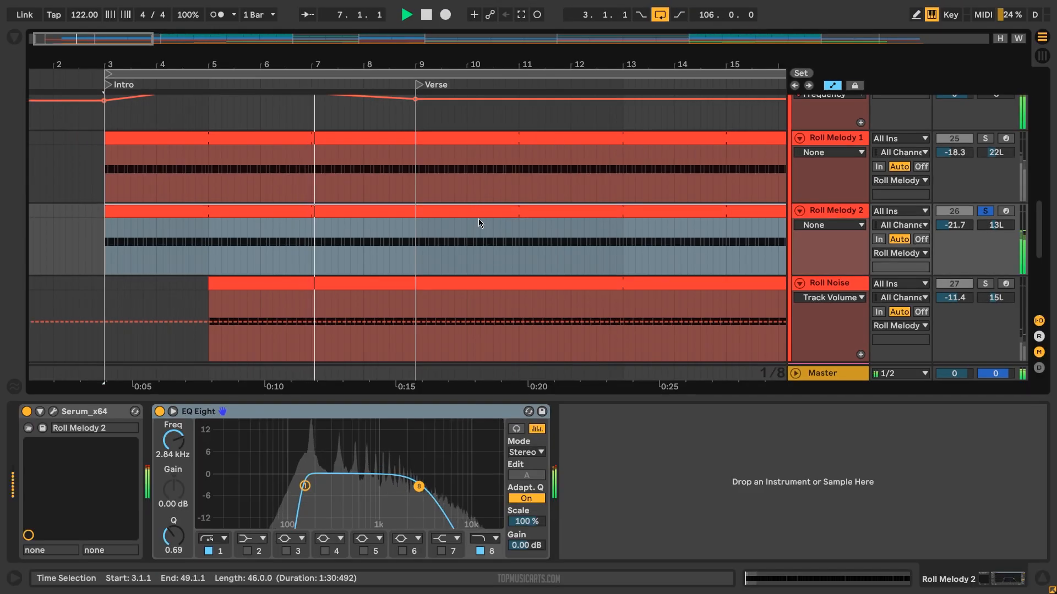
{"action": "key", "text": "space"}
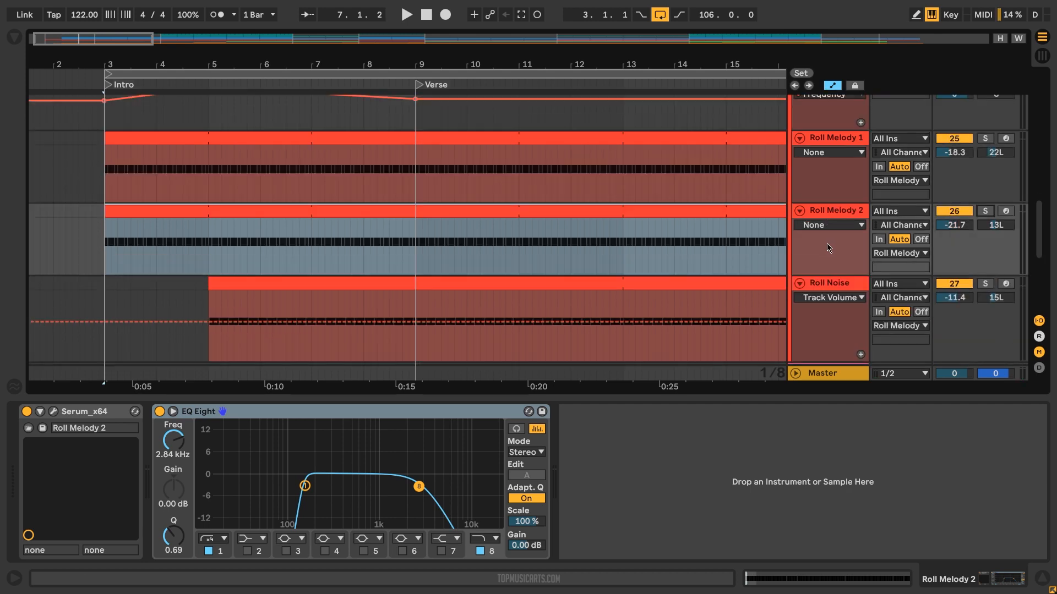
- Solo the Roll Noise track, play its clip from bar 5 and examine its Serum oscillator page
{"action": "left_click", "coordinate": [822, 286]}
{"action": "key", "text": "s"}
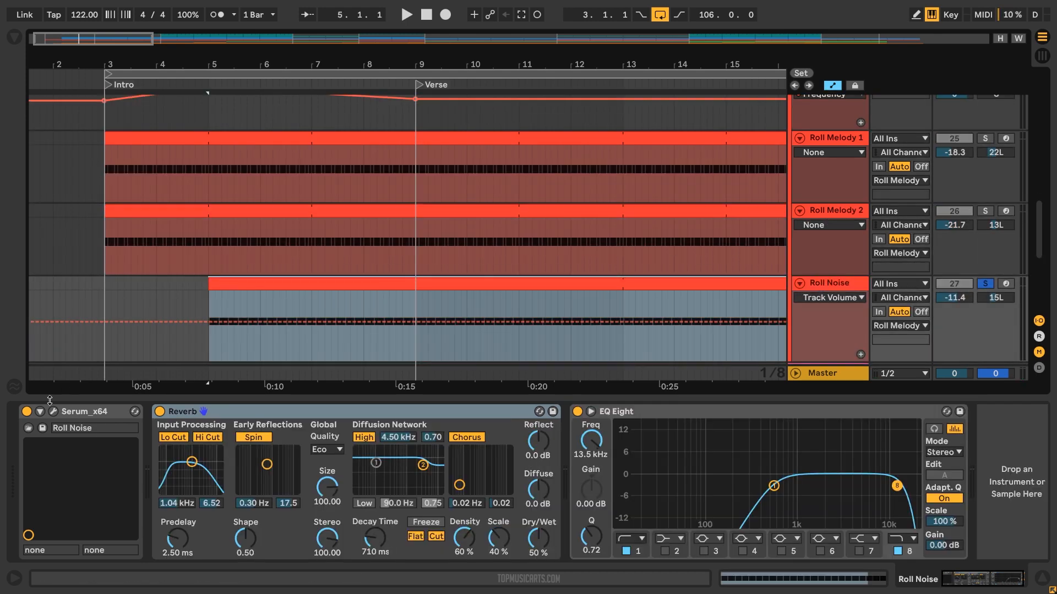
{"action": "key", "text": "space"}
{"action": "left_click", "coordinate": [54, 412]}
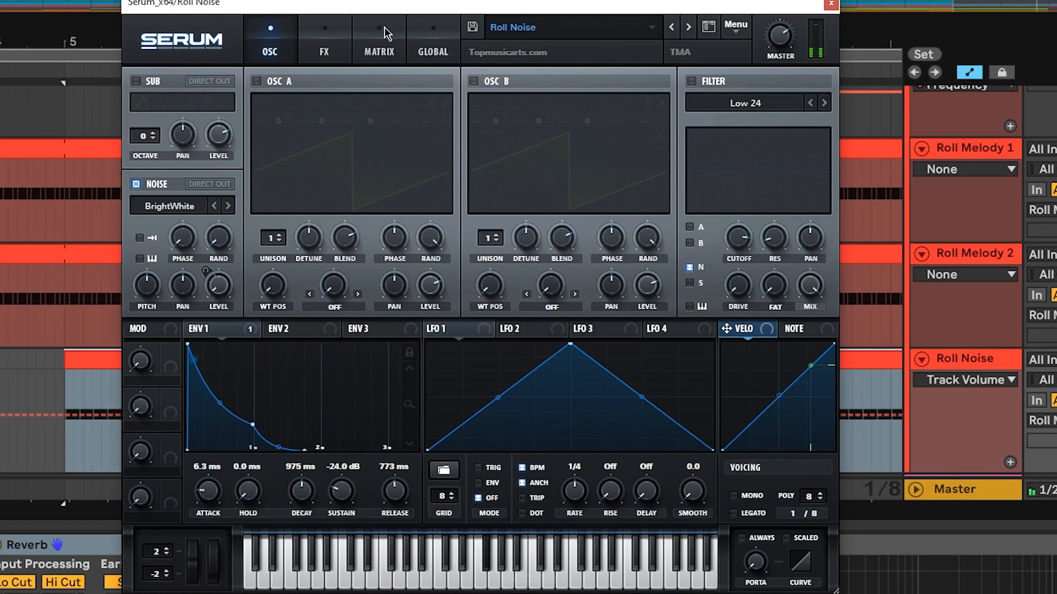
{"action": "left_click", "coordinate": [831, 4]}
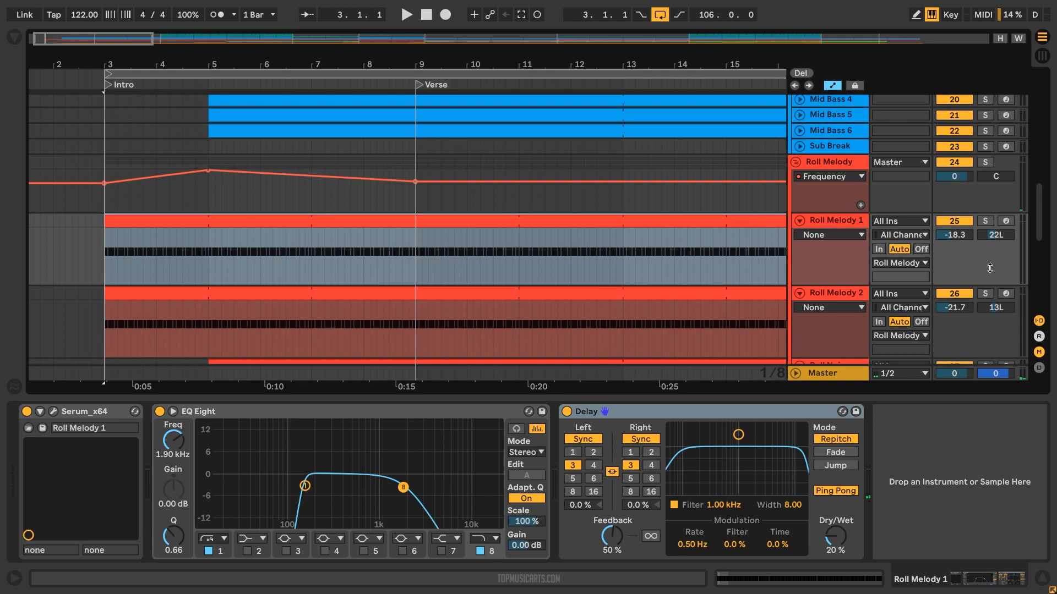
- Examine the panning of the three Roll Melody layers, solo the Roll Melody group and play it from bar 3
{"action": "scroll", "coordinate": [990, 268], "scroll_direction": "down", "scroll_amount": 3}
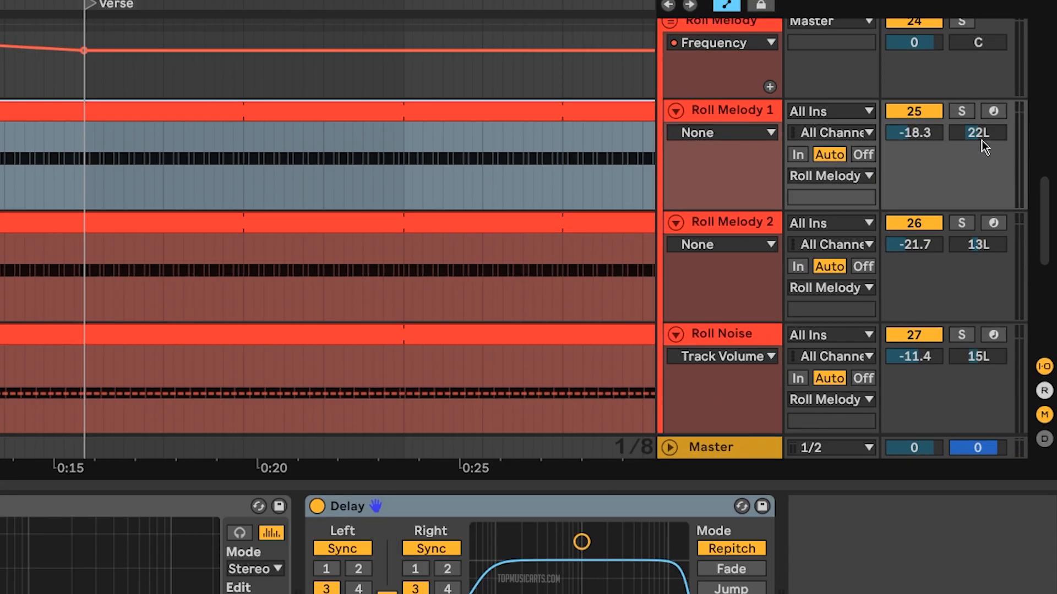
{"action": "scroll", "coordinate": [969, 190], "scroll_direction": "up", "scroll_amount": 3}
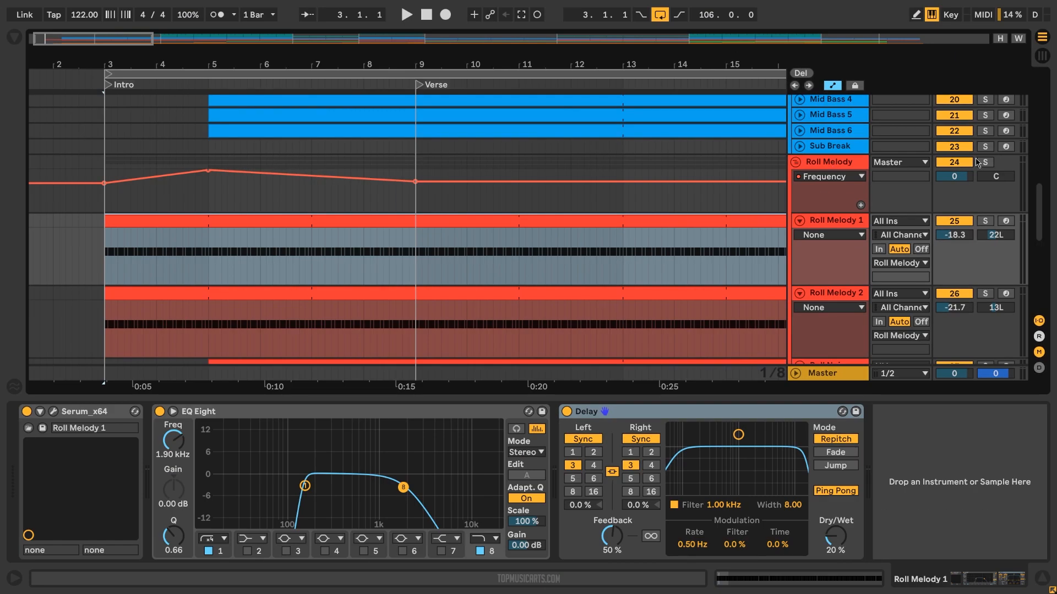
{"action": "left_click", "coordinate": [983, 162]}
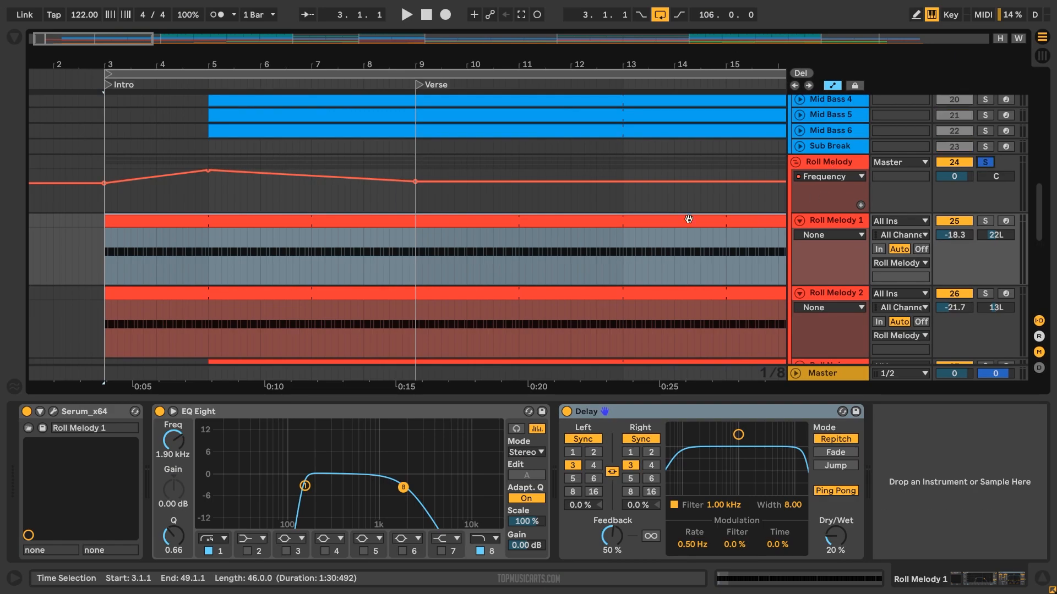
{"action": "scroll", "coordinate": [418, 226], "scroll_direction": "down", "scroll_amount": 1}
{"action": "key", "text": "space"}
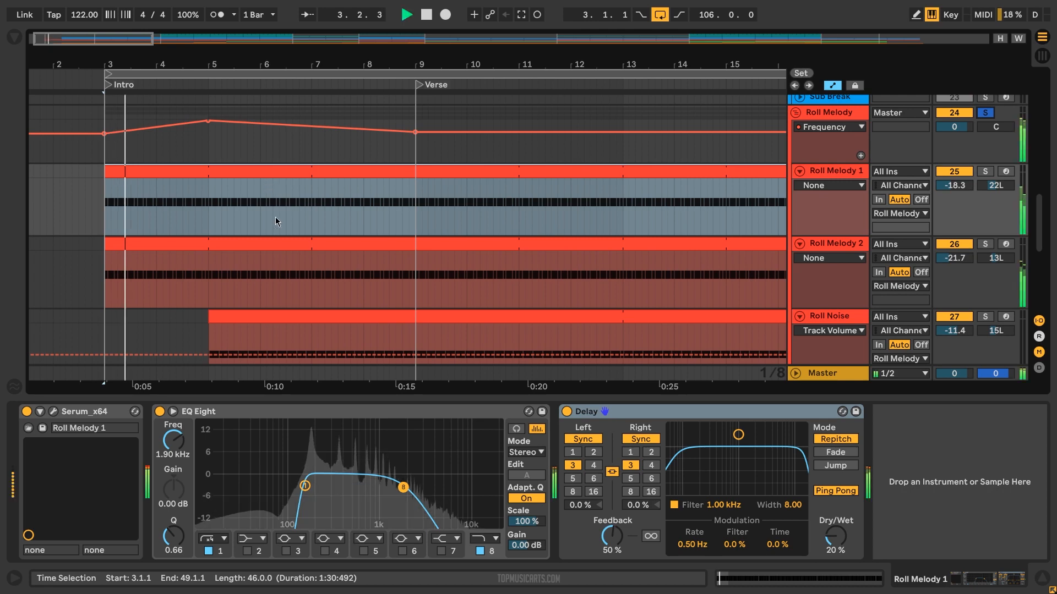
{"action": "scroll", "coordinate": [275, 217], "scroll_direction": "down", "scroll_amount": 1}
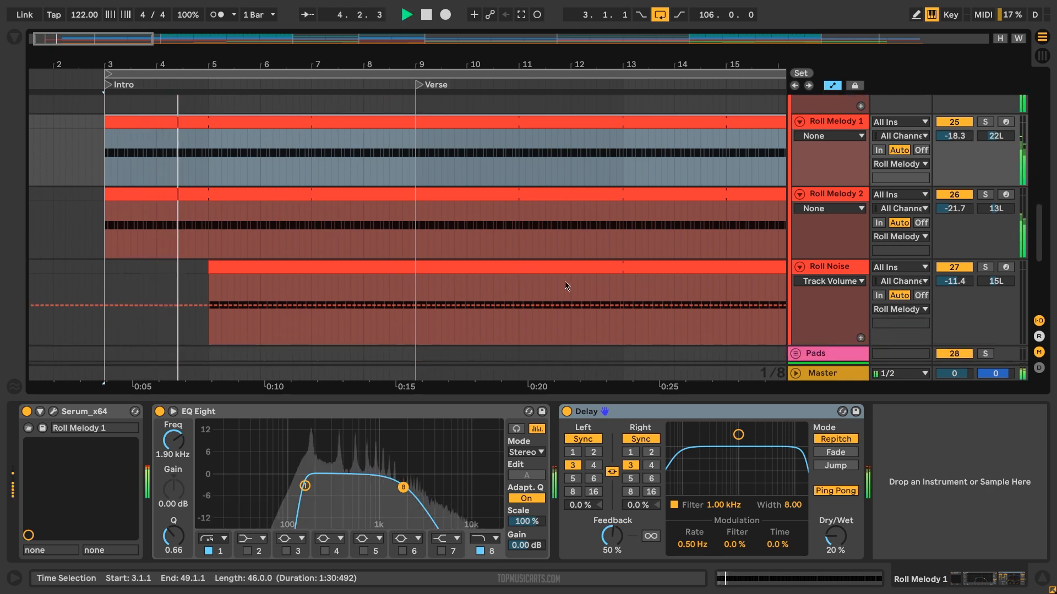
{"action": "scroll", "coordinate": [792, 192], "scroll_direction": "up", "scroll_amount": 2}
- Examine the Roll Melody group's effect chain and frequency automation during playback, and stop playback
{"action": "left_click", "coordinate": [813, 151]}
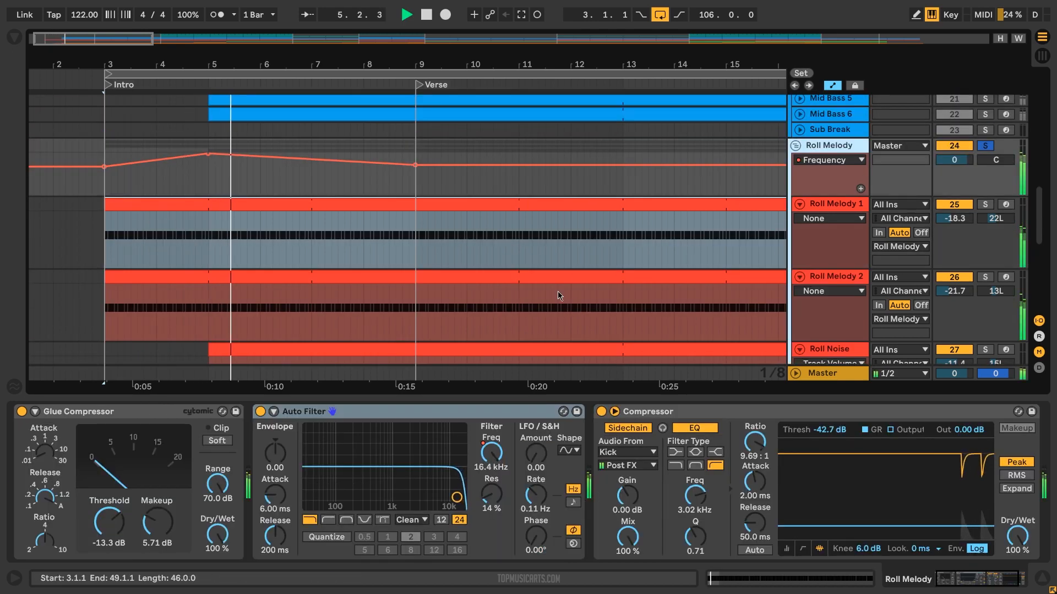
{"action": "scroll", "coordinate": [283, 230], "scroll_direction": "down", "scroll_amount": 2}
{"action": "scroll", "coordinate": [285, 235], "scroll_direction": "down", "scroll_amount": 1}
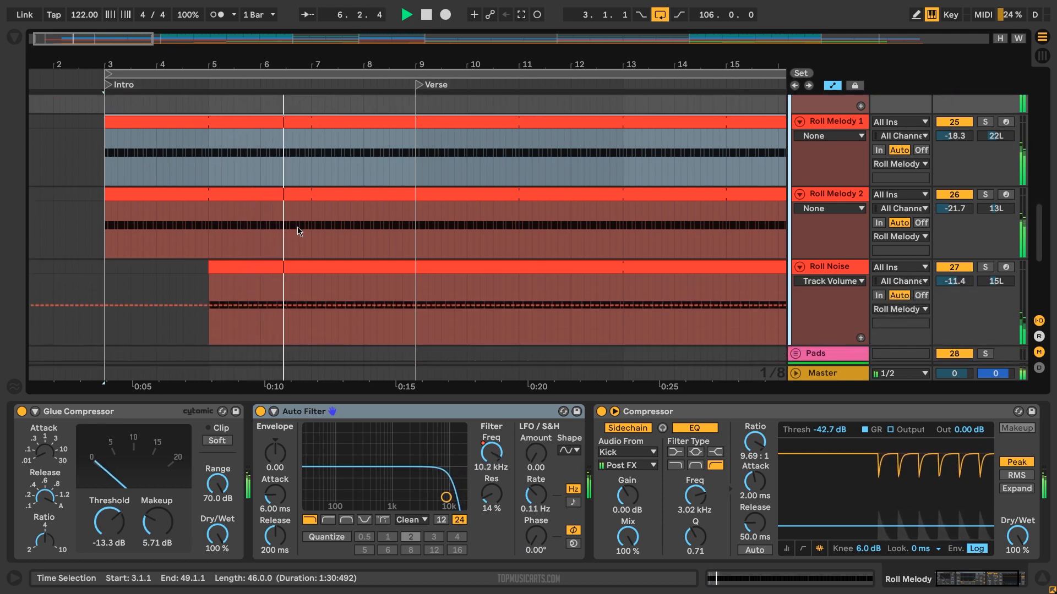
{"action": "scroll", "coordinate": [464, 241], "scroll_direction": "up", "scroll_amount": 2}
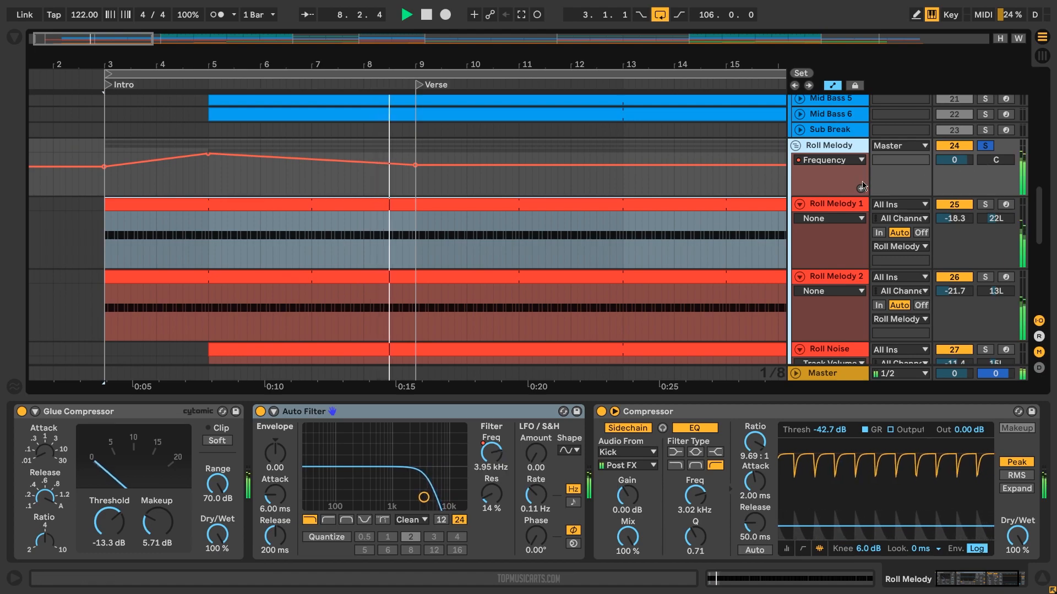
{"action": "key", "text": "space"}
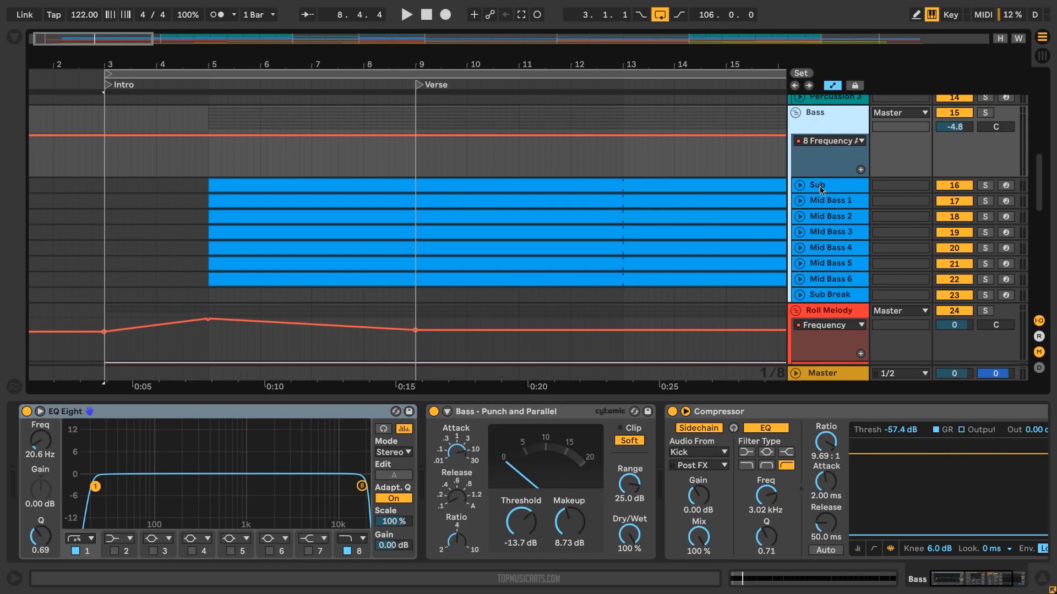
- Unfold the Sub and Sub Break tracks in the Bass group
{"action": "left_click", "coordinate": [820, 187]}
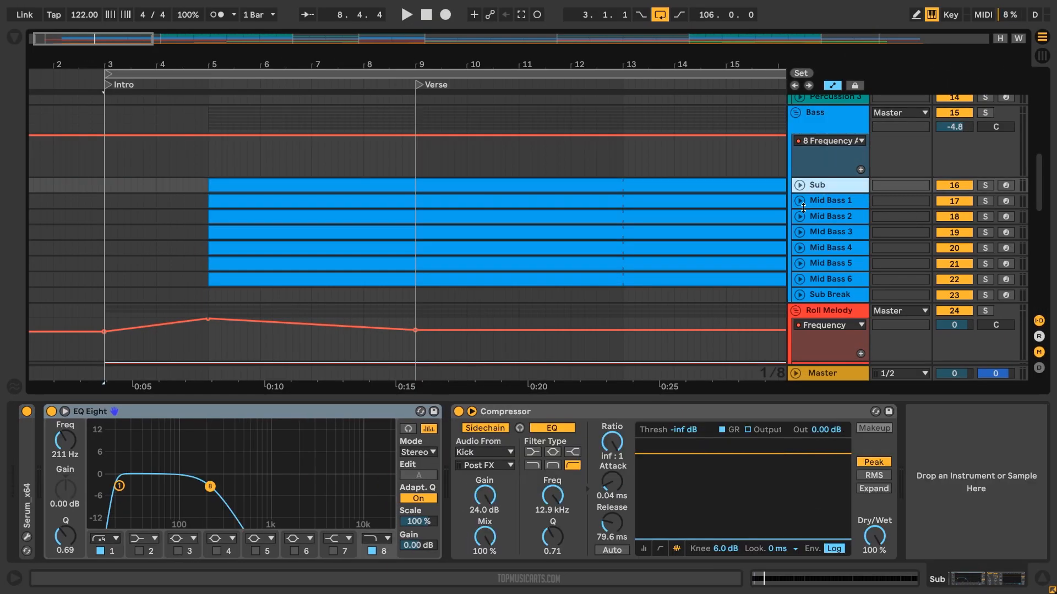
{"action": "left_click", "coordinate": [817, 300]}
{"action": "left_click", "coordinate": [800, 185]}
{"action": "scroll", "coordinate": [809, 360], "scroll_direction": "down", "scroll_amount": 2}
{"action": "left_click", "coordinate": [800, 319]}
- Select the Mid Bass 1 through Mid Bass 6 tracks and unfold them together
{"action": "left_click", "coordinate": [830, 225]}
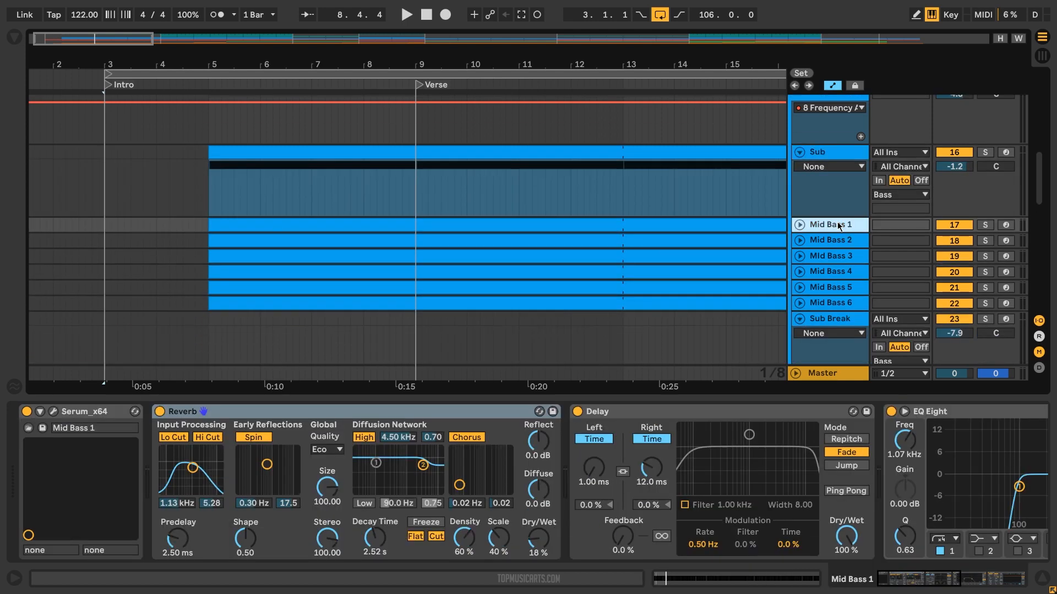
{"action": "left_click", "coordinate": [833, 241], "text": "shift"}
{"action": "left_click", "coordinate": [826, 305], "text": "shift"}
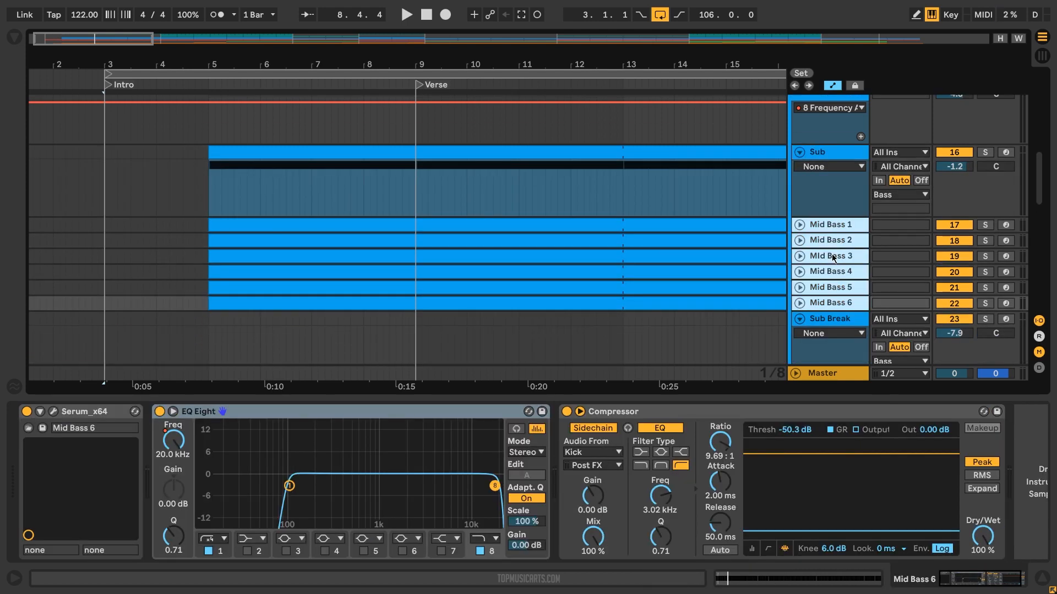
{"action": "left_click", "coordinate": [800, 225]}
- Examine the Bass group's frequency automation and its Sub and Mid Bass clips across the whole arrangement
{"action": "left_click", "coordinate": [836, 161]}
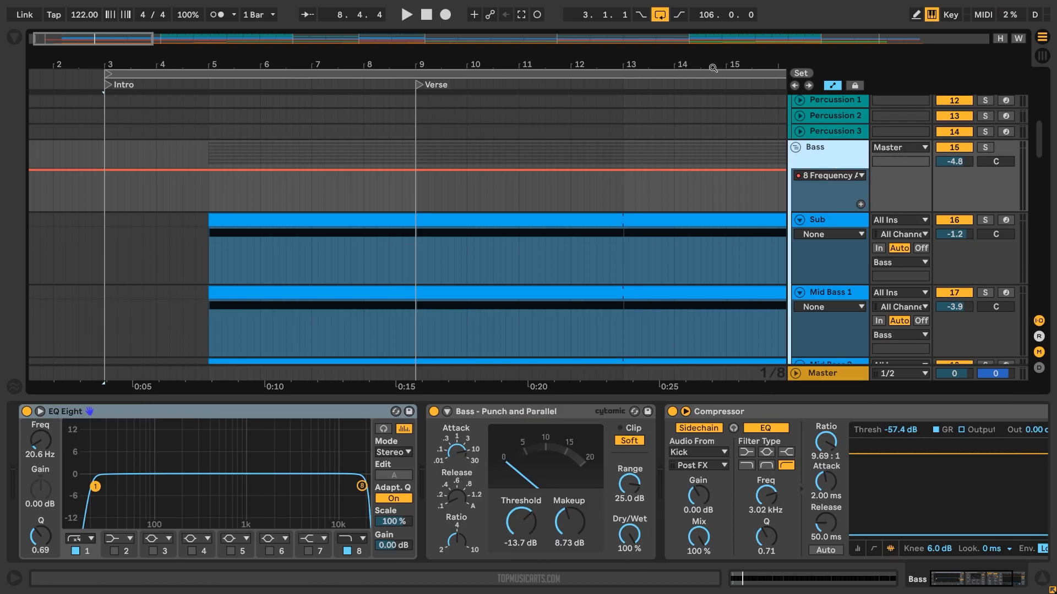
{"action": "left_click_drag", "start_coordinate": [713, 68], "coordinate": [713, 13]}
{"action": "left_click_drag", "start_coordinate": [406, 177], "coordinate": [426, 220]}
{"action": "left_click", "coordinate": [67, 198]}
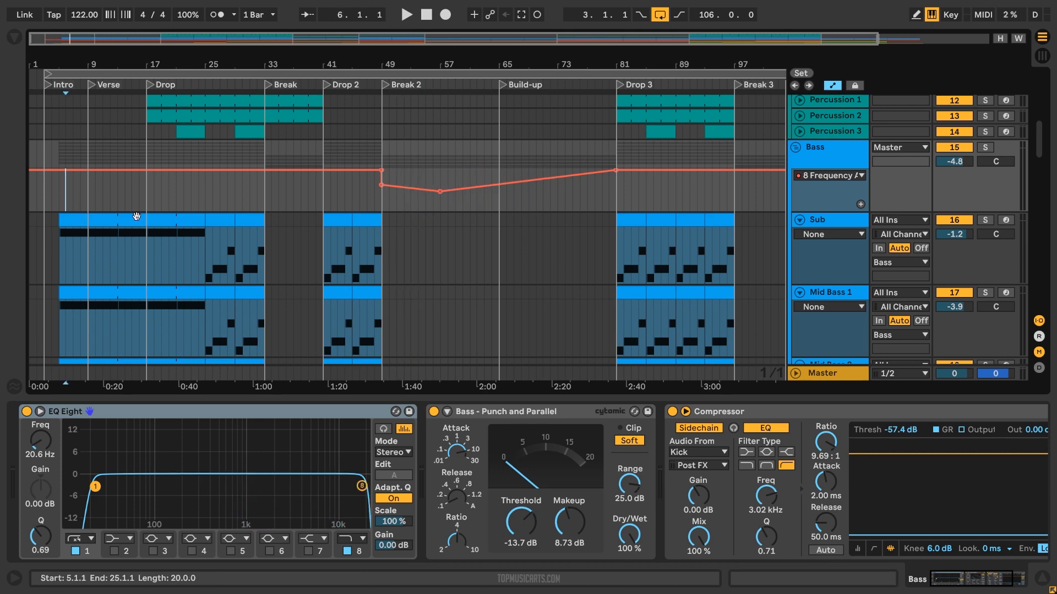
{"action": "scroll", "coordinate": [157, 262], "scroll_direction": "down", "scroll_amount": 5}
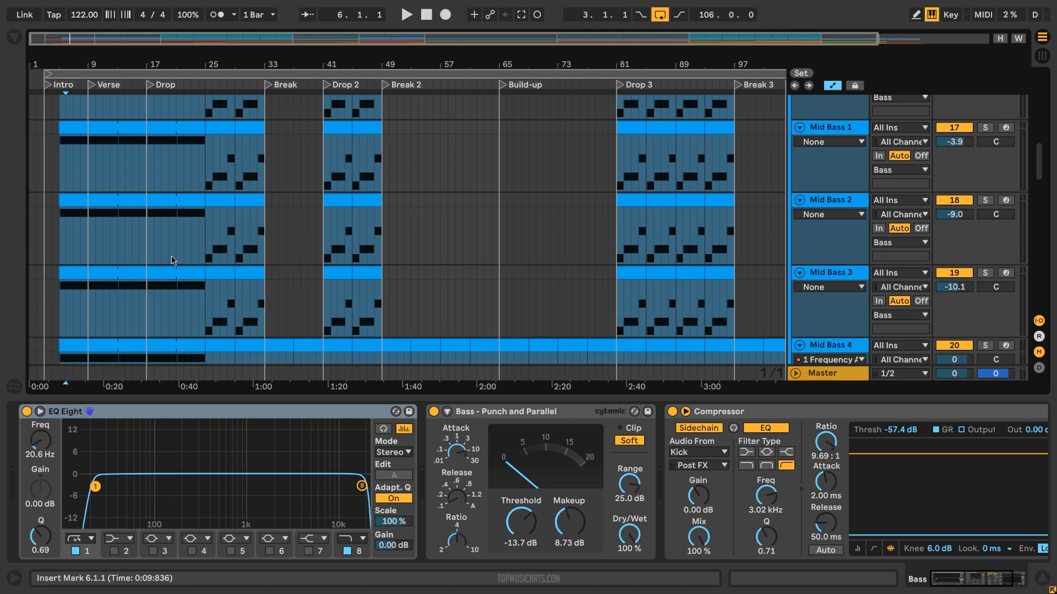
{"action": "scroll", "coordinate": [172, 261], "scroll_direction": "up", "scroll_amount": 5}
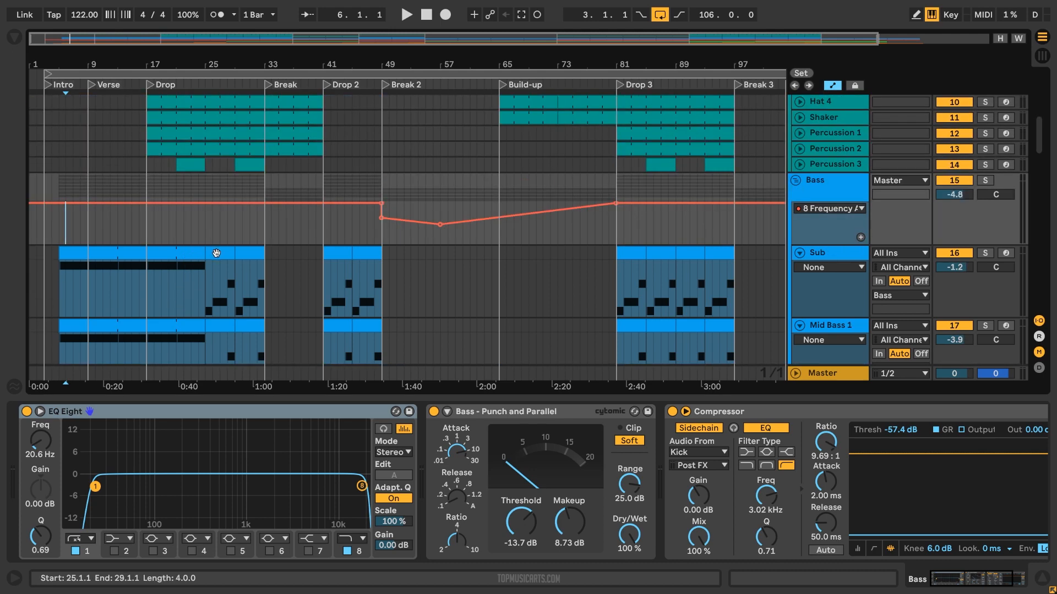
- Solo the Bass group, play it from bar 25 while examining the Sub and Mid Bass layers, then stop and unsolo it
{"action": "left_click", "coordinate": [216, 252]}
{"action": "key", "text": "space"}
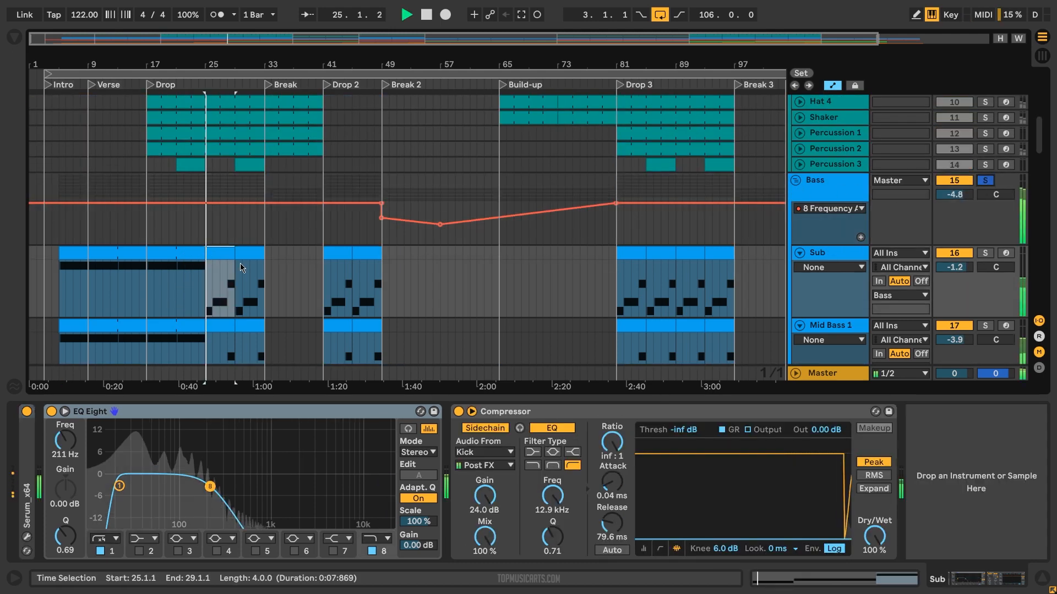
{"action": "scroll", "coordinate": [217, 283], "scroll_direction": "down", "scroll_amount": 3}
{"action": "scroll", "coordinate": [216, 283], "scroll_direction": "down", "scroll_amount": 2}
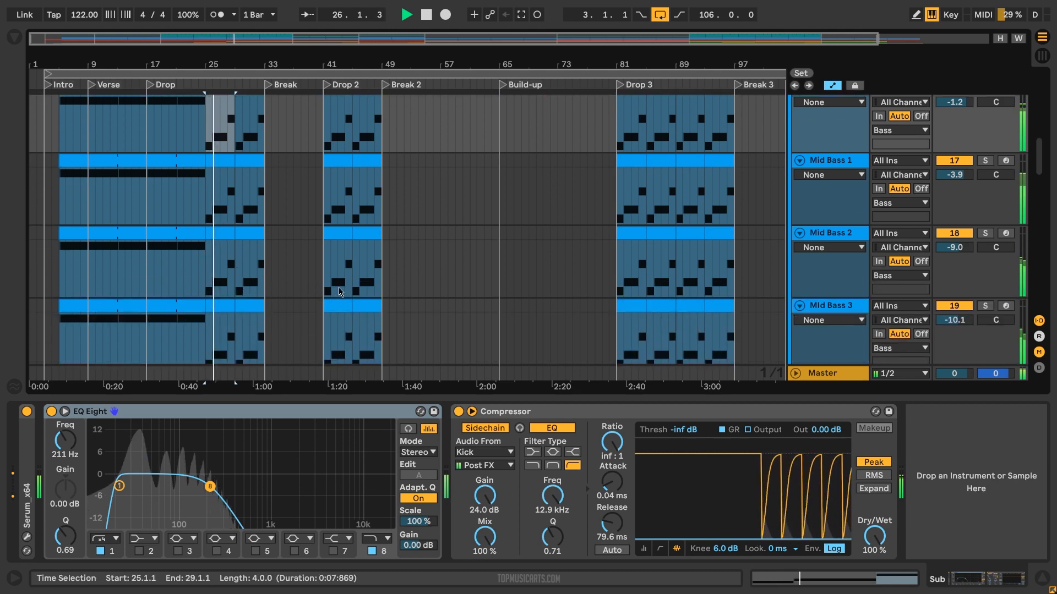
{"action": "scroll", "coordinate": [338, 288], "scroll_direction": "down", "scroll_amount": 2}
{"action": "scroll", "coordinate": [338, 289], "scroll_direction": "down", "scroll_amount": 3}
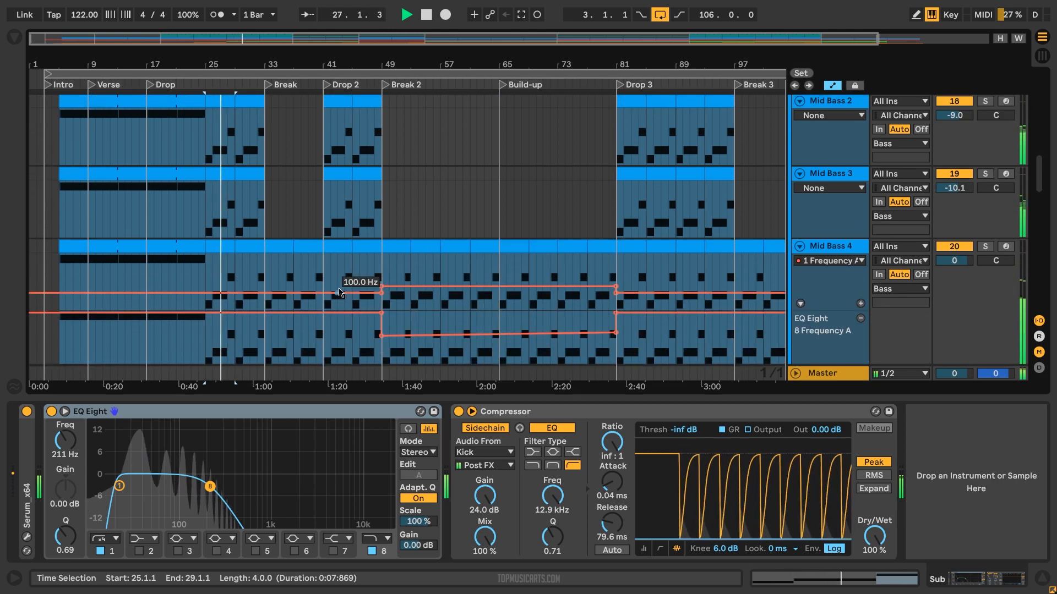
{"action": "scroll", "coordinate": [340, 286], "scroll_direction": "up", "scroll_amount": 8}
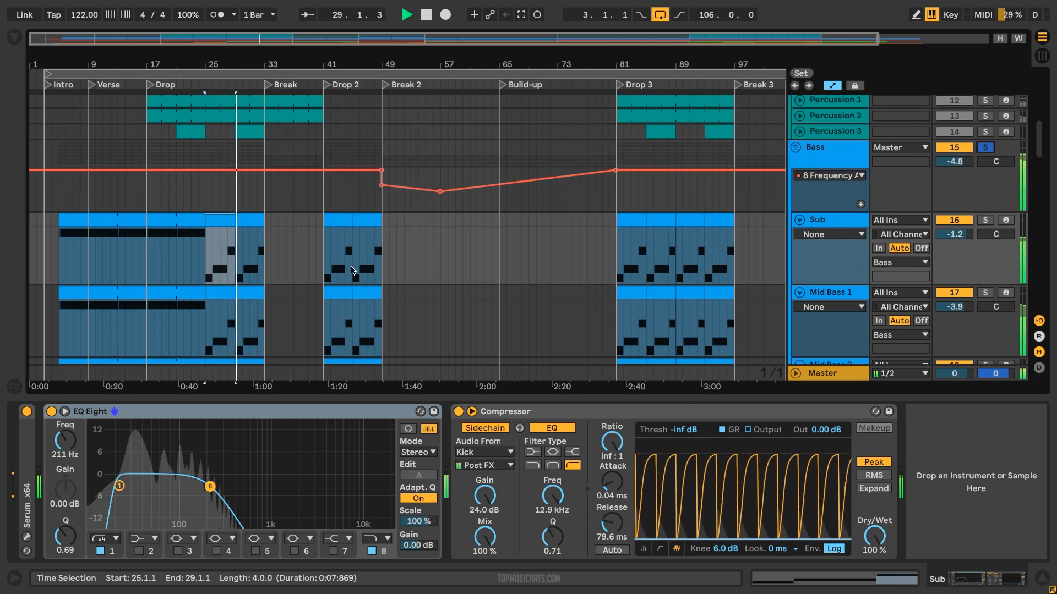
{"action": "key", "text": "space"}
{"action": "left_click", "coordinate": [987, 148]}
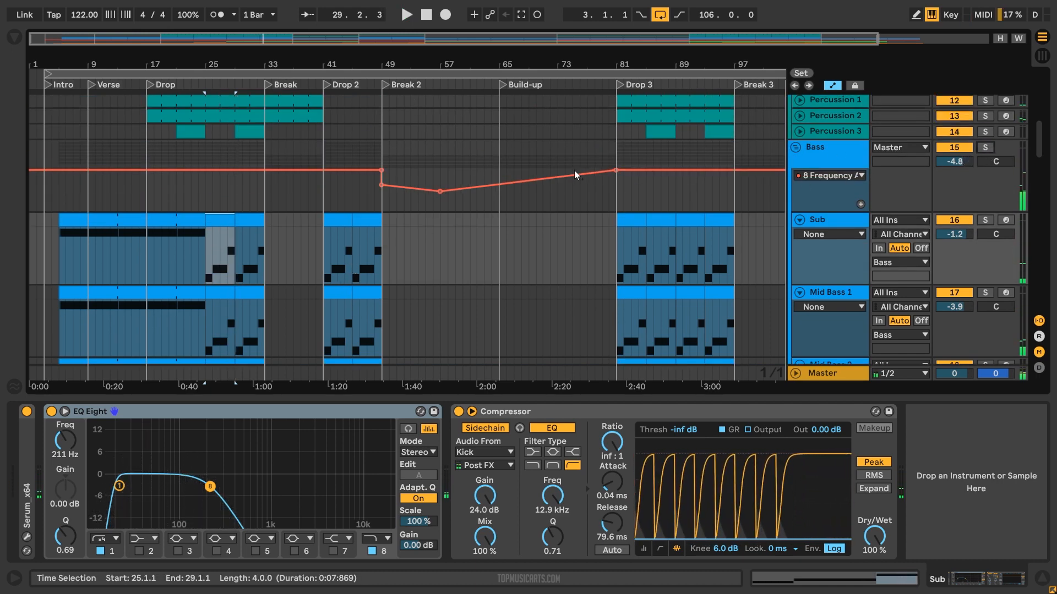
- Examine the bass notes up close and extend the bar 25 to 29 selection from Sub down to Mid Bass 2
{"action": "key", "text": "z"}
{"action": "scroll", "coordinate": [354, 237], "scroll_direction": "down", "scroll_amount": 5}
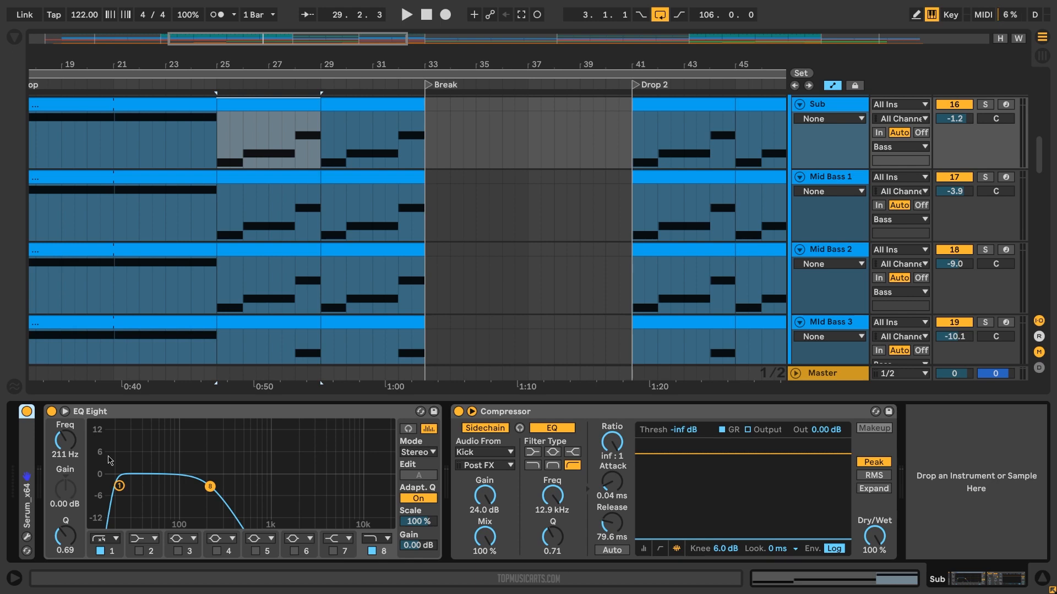
{"action": "key", "text": "w"}
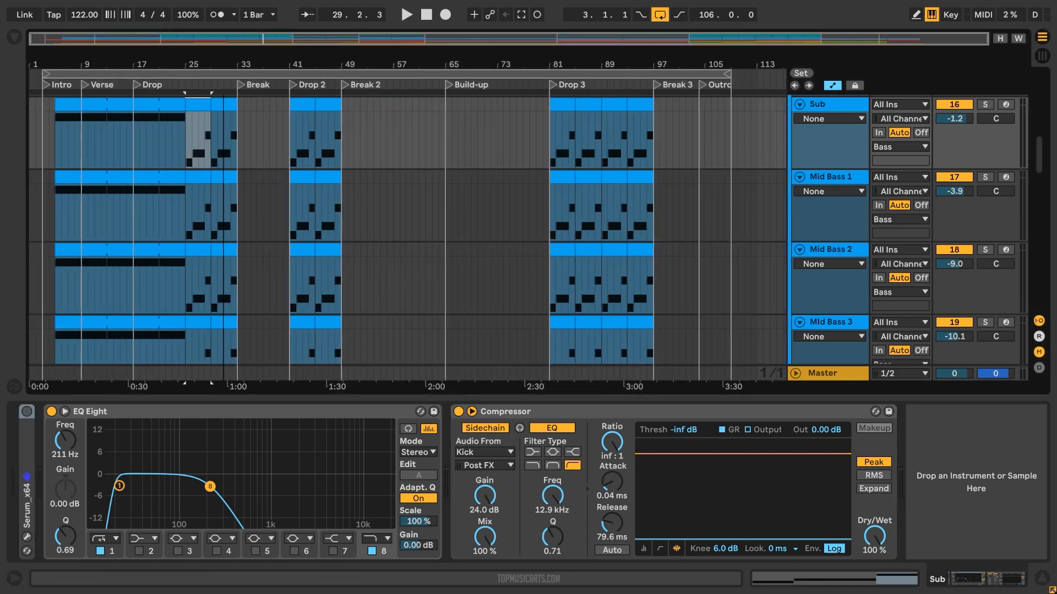
{"action": "left_click", "coordinate": [200, 248], "text": "shift"}
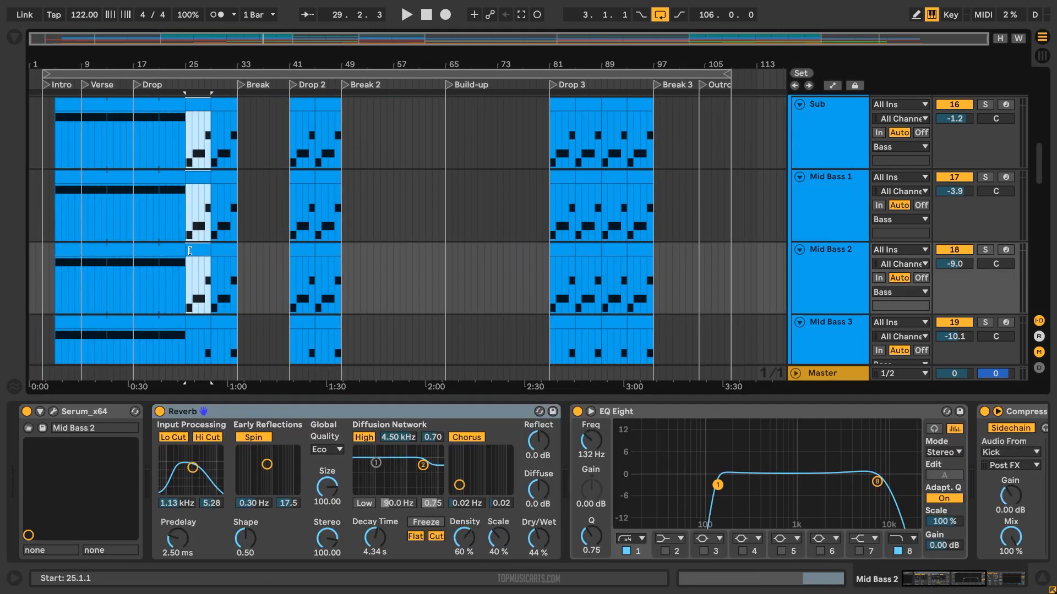
- Examine the effect chains of the Sub, Mid Bass 1 and Mid Bass 2 tracks one after another
{"action": "left_click", "coordinate": [826, 224]}
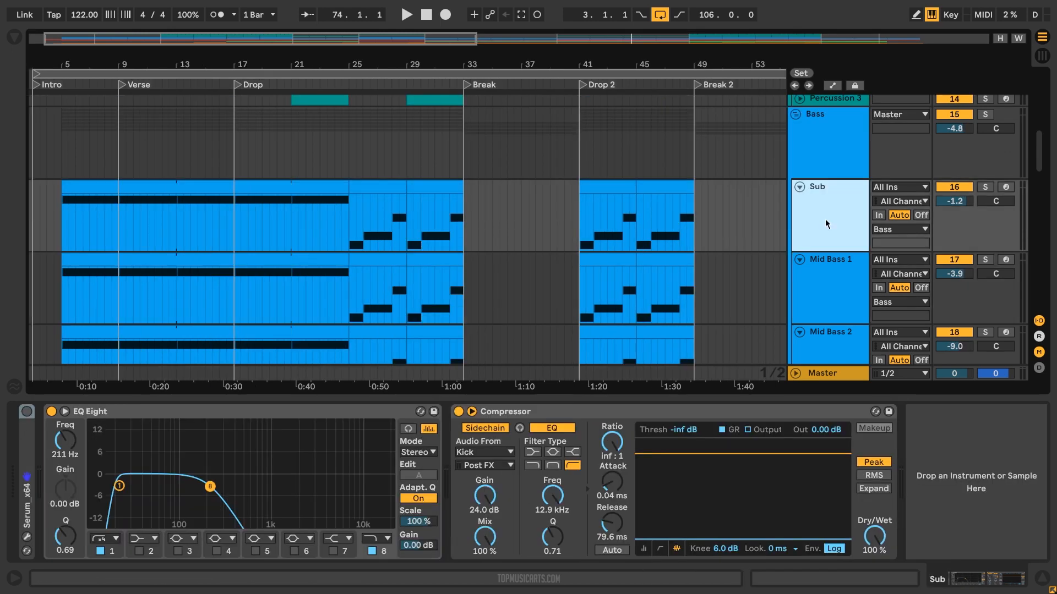
{"action": "left_click", "coordinate": [828, 278]}
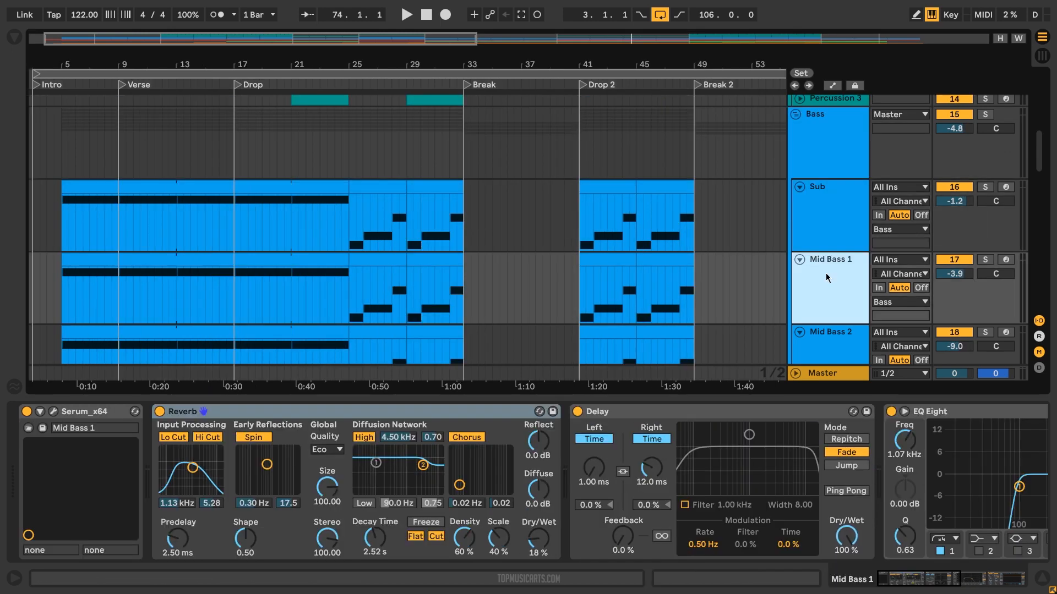
{"action": "scroll", "coordinate": [842, 277], "scroll_direction": "down", "scroll_amount": 2}
{"action": "left_click", "coordinate": [841, 279]}
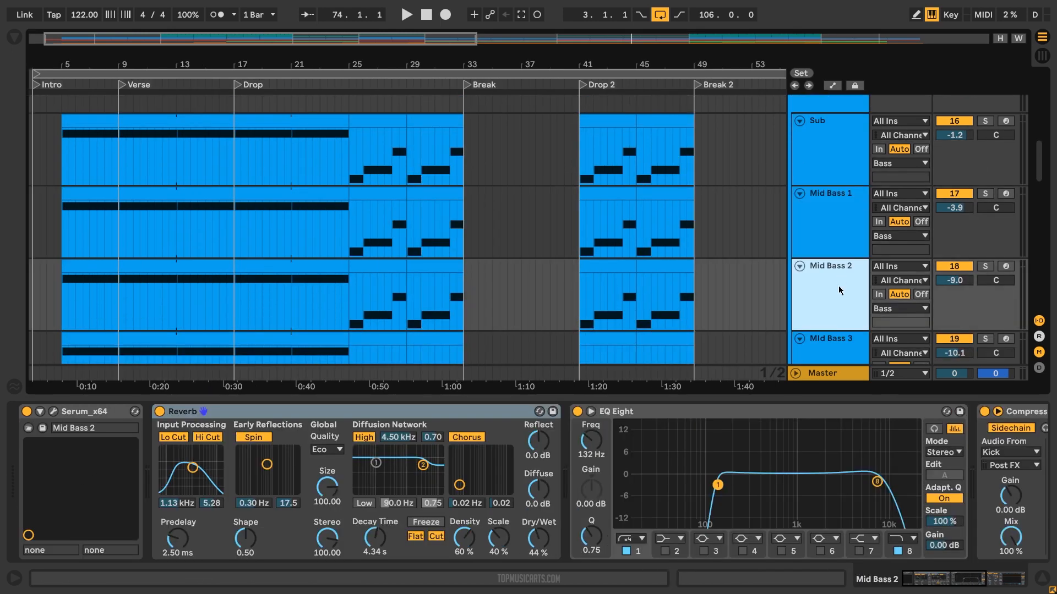
{"action": "scroll", "coordinate": [839, 288], "scroll_direction": "down", "scroll_amount": 1}
{"action": "left_click", "coordinate": [839, 295]}
{"action": "scroll", "coordinate": [839, 294], "scroll_direction": "down", "scroll_amount": 2}
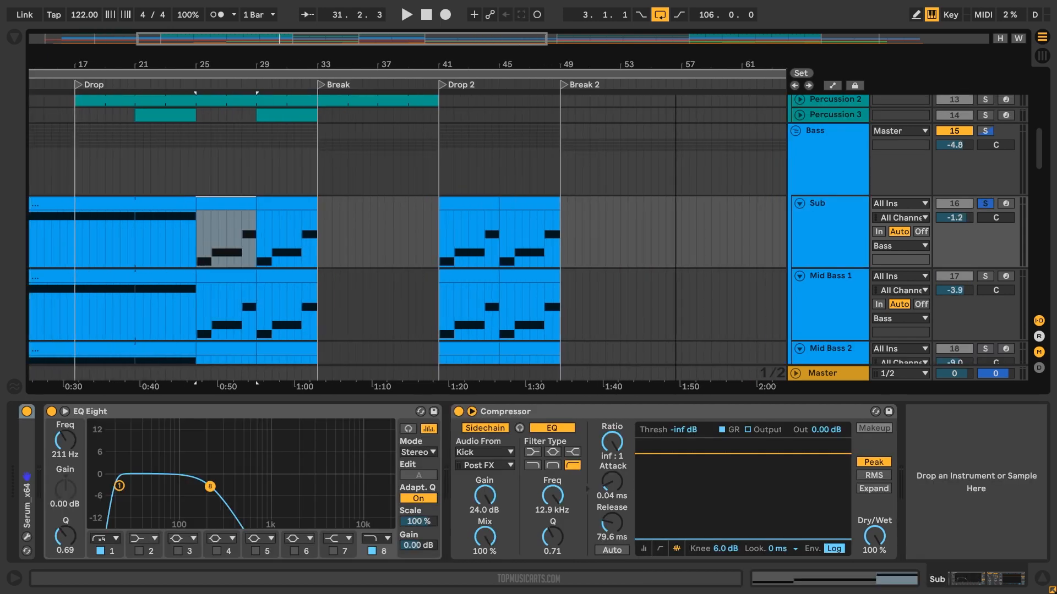
- Select the soloed Sub track's first Drop 3 clip at bar 81 and play it
{"action": "left_click_drag", "start_coordinate": [602, 77], "coordinate": [272, 90]}
{"action": "left_click", "coordinate": [342, 206]}
{"action": "key", "text": "space"}
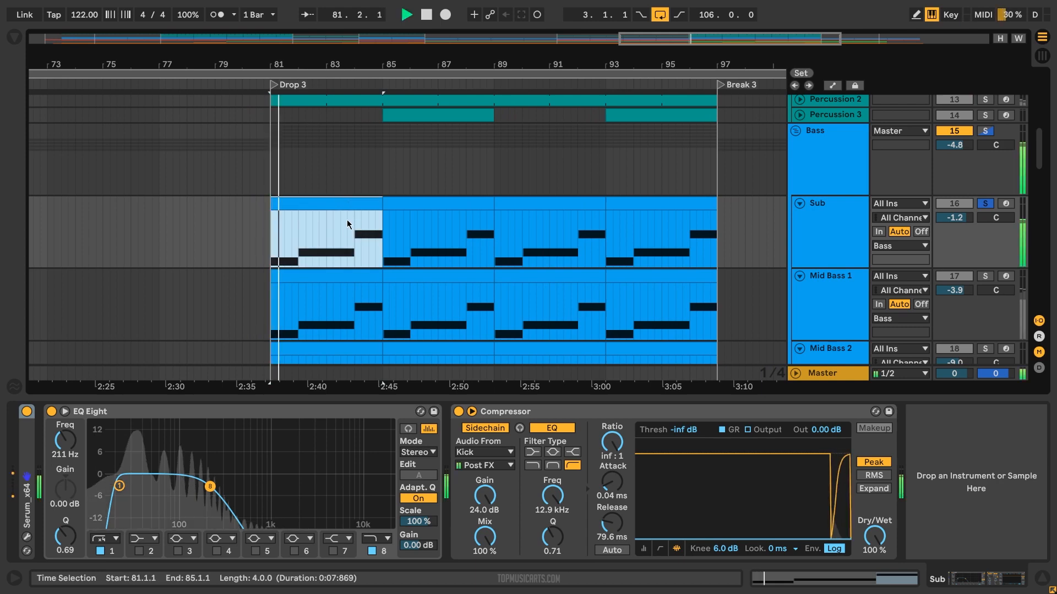
- Open the Sub track's Serum synth, examine its effects, modulation matrix and oscillators, and close it
{"action": "left_click", "coordinate": [847, 230]}
{"action": "left_click", "coordinate": [27, 537]}
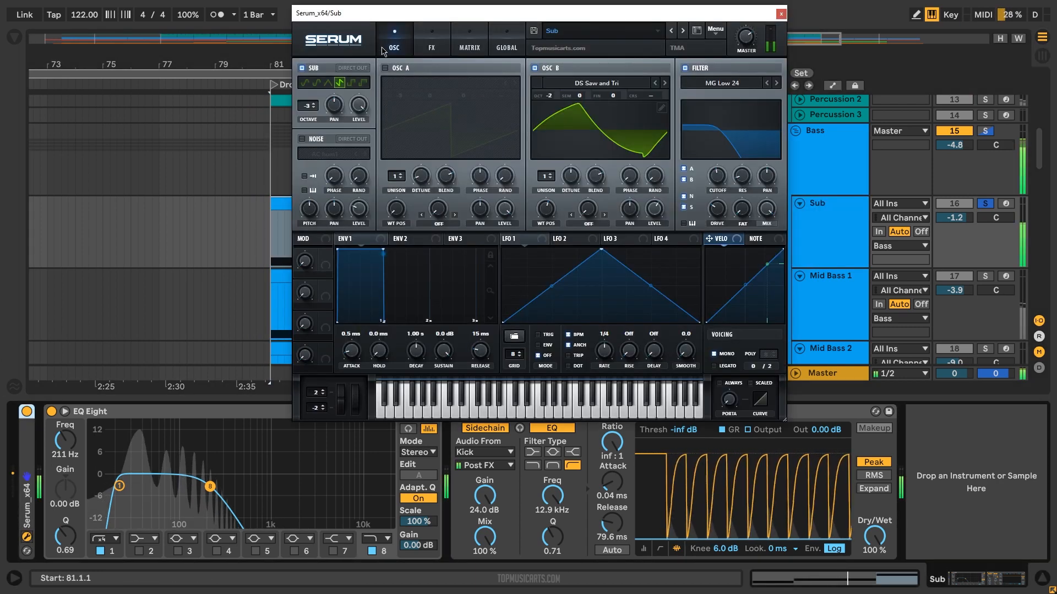
{"action": "left_click", "coordinate": [431, 41]}
{"action": "left_click", "coordinate": [469, 41]}
{"action": "left_click", "coordinate": [394, 41]}
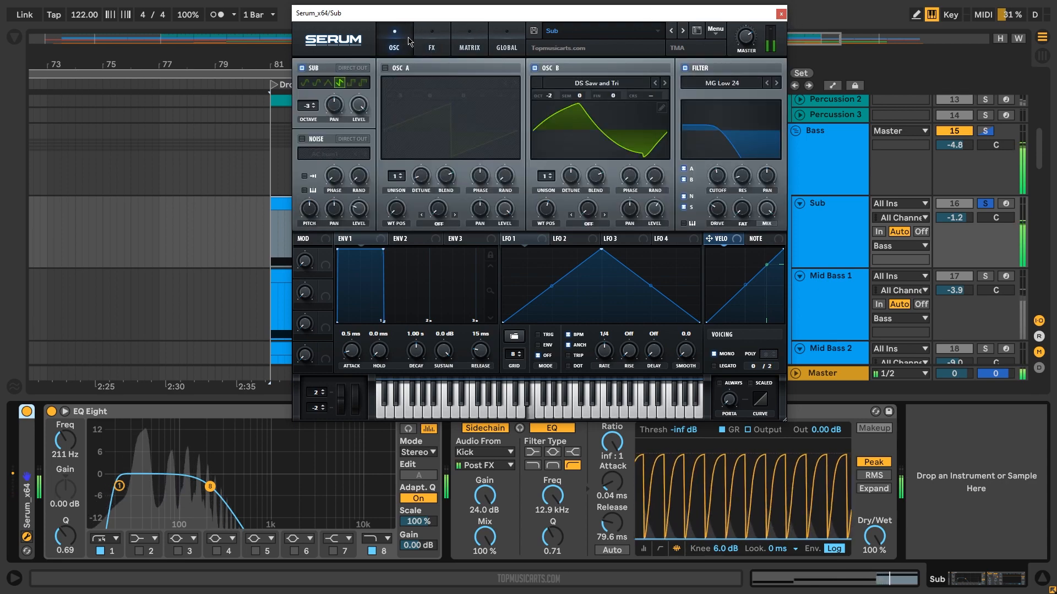
{"action": "left_click", "coordinate": [780, 13]}
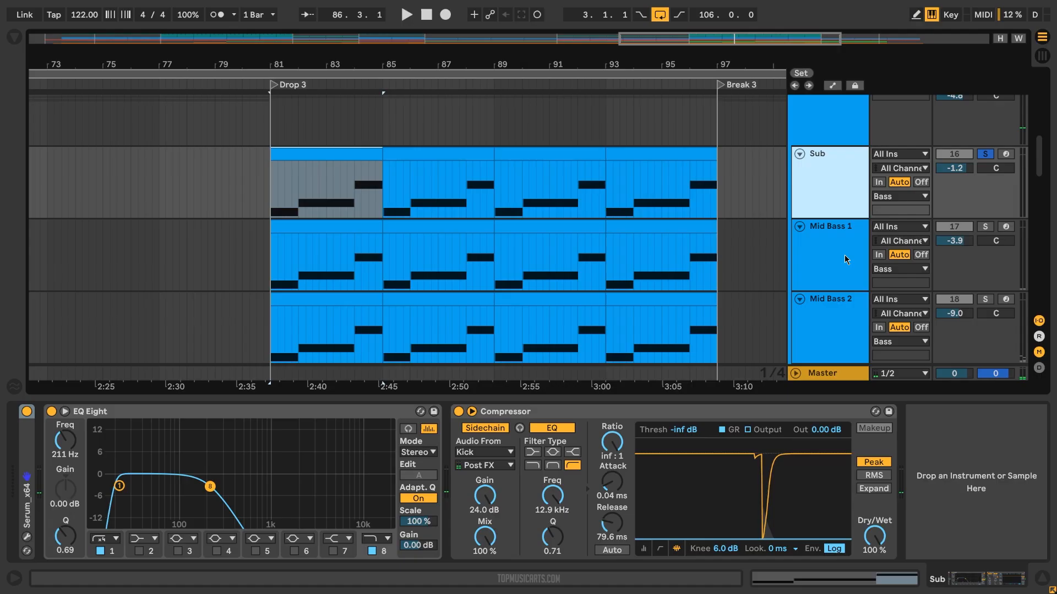
- Solo Mid Bass 1 in place of Sub and play it from bar 81
{"action": "left_click", "coordinate": [839, 255]}
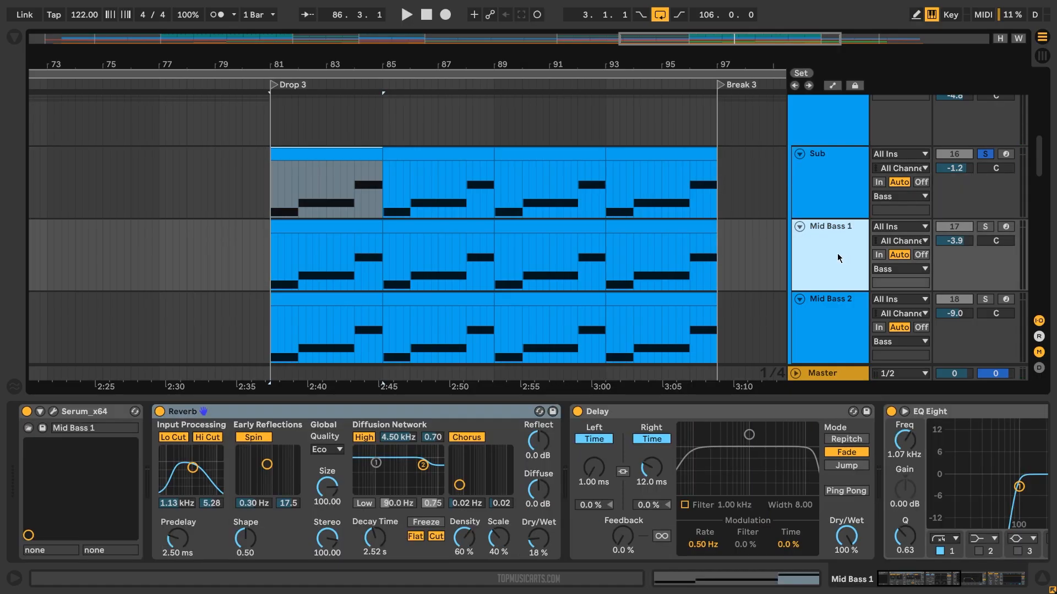
{"action": "left_click", "coordinate": [986, 228]}
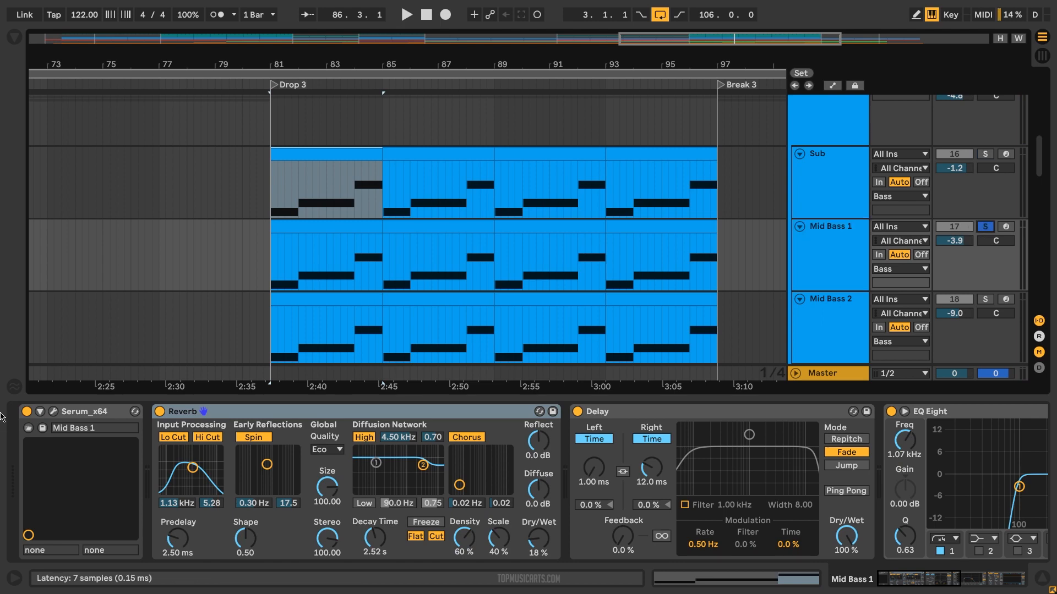
{"action": "key", "text": "space"}
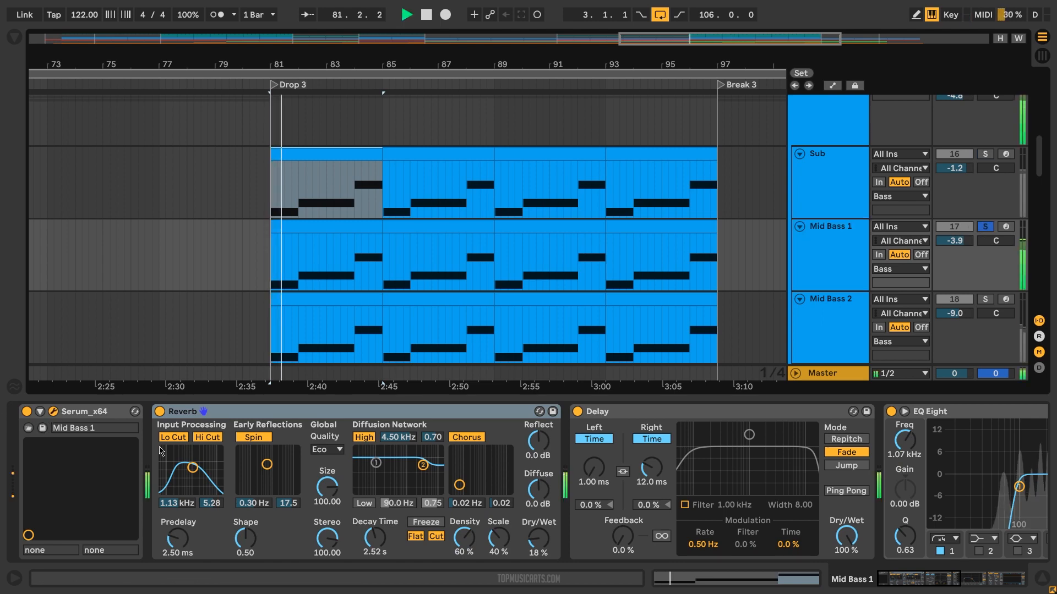
- Open the Mid Bass 1 Serum synth, examine its effects and oscillator settings, and close it
{"action": "left_click", "coordinate": [54, 412]}
{"action": "left_click_drag", "start_coordinate": [446, 141], "coordinate": [470, 17]}
{"action": "left_click", "coordinate": [431, 47]}
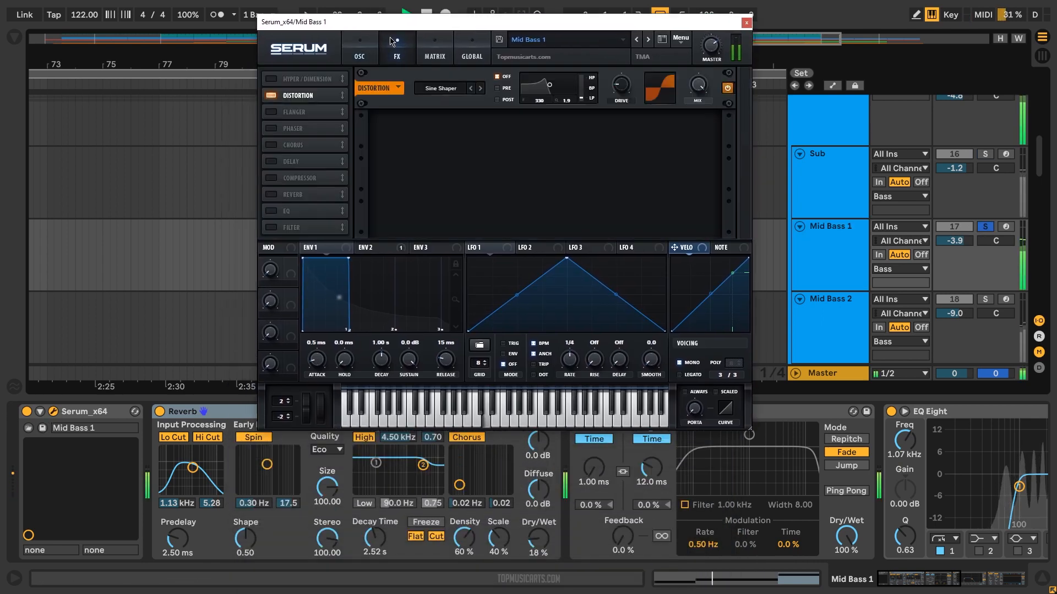
{"action": "left_click", "coordinate": [373, 52]}
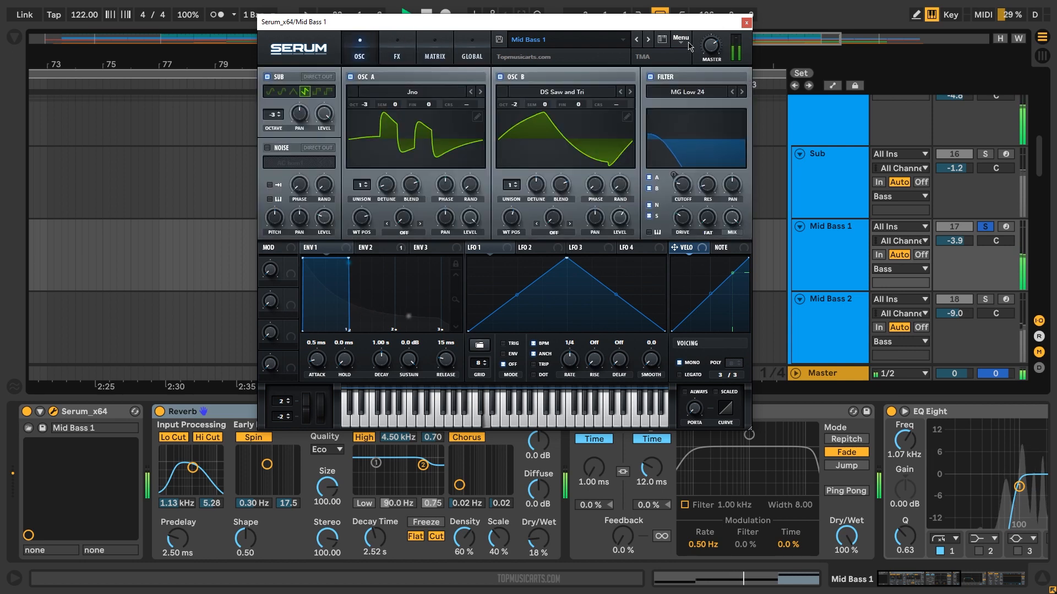
{"action": "left_click", "coordinate": [745, 24]}
- Solo Mid Bass 2, select its first Drop 3 clip at bar 81 and play it
{"action": "left_click", "coordinate": [833, 246]}
{"action": "scroll", "coordinate": [831, 254], "scroll_direction": "down", "scroll_amount": 2}
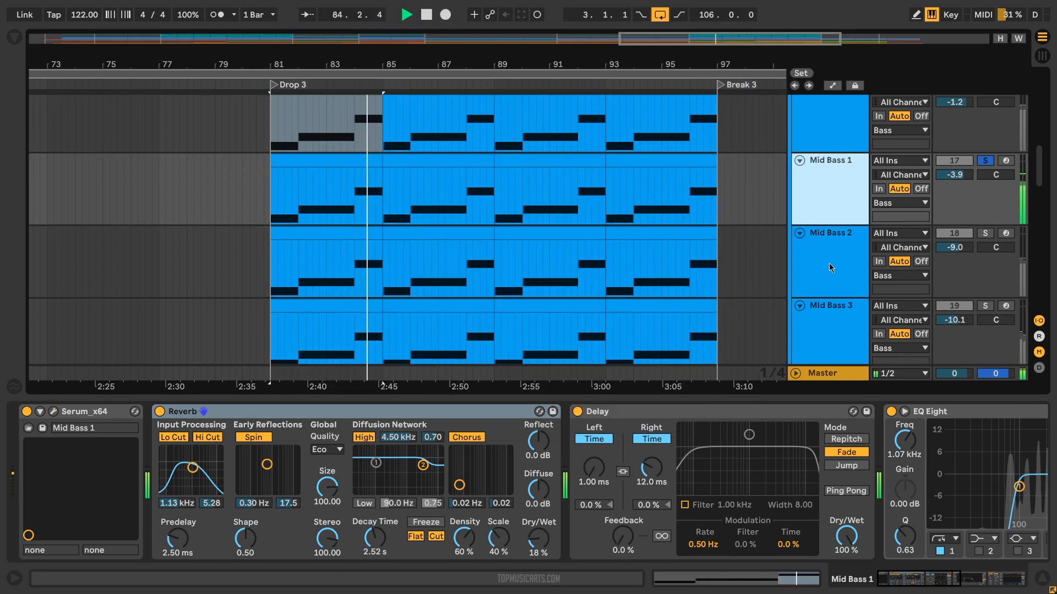
{"action": "left_click", "coordinate": [829, 263]}
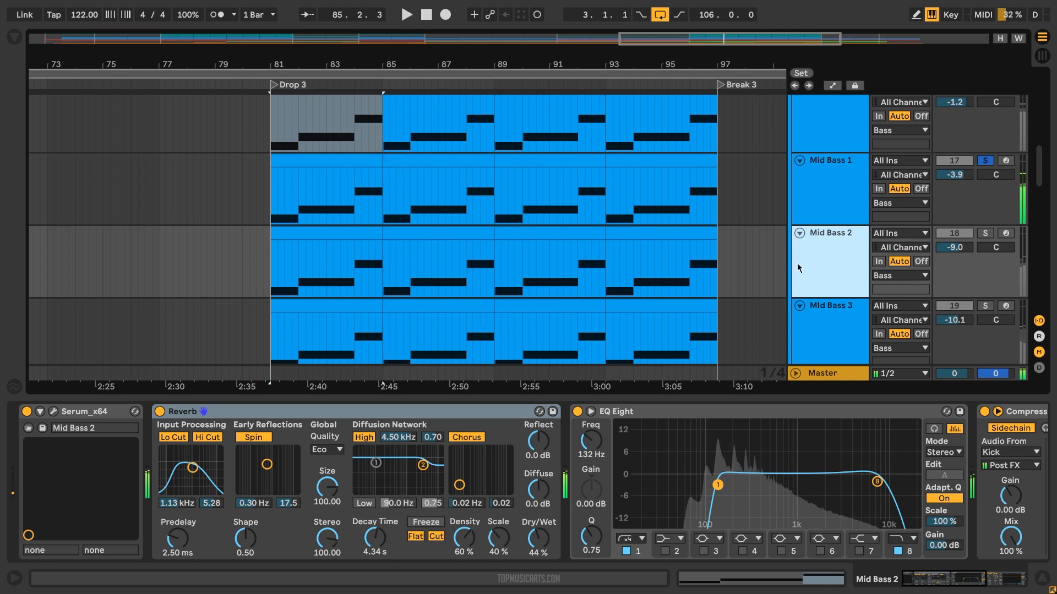
{"action": "left_click", "coordinate": [984, 233]}
{"action": "left_click", "coordinate": [314, 233]}
{"action": "key", "text": "space"}
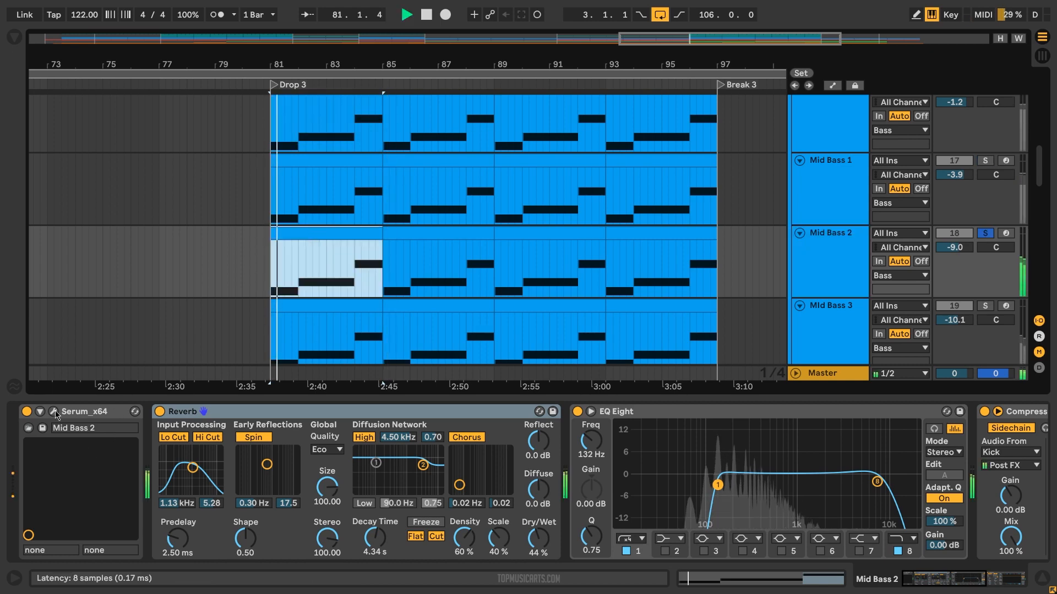
- Examine the effects, modulation matrix and oscillators of the Mid Bass 2 Serum sound, and close the synth
{"action": "left_click_drag", "start_coordinate": [539, 592], "coordinate": [555, 33]}
{"action": "left_click", "coordinate": [403, 59]}
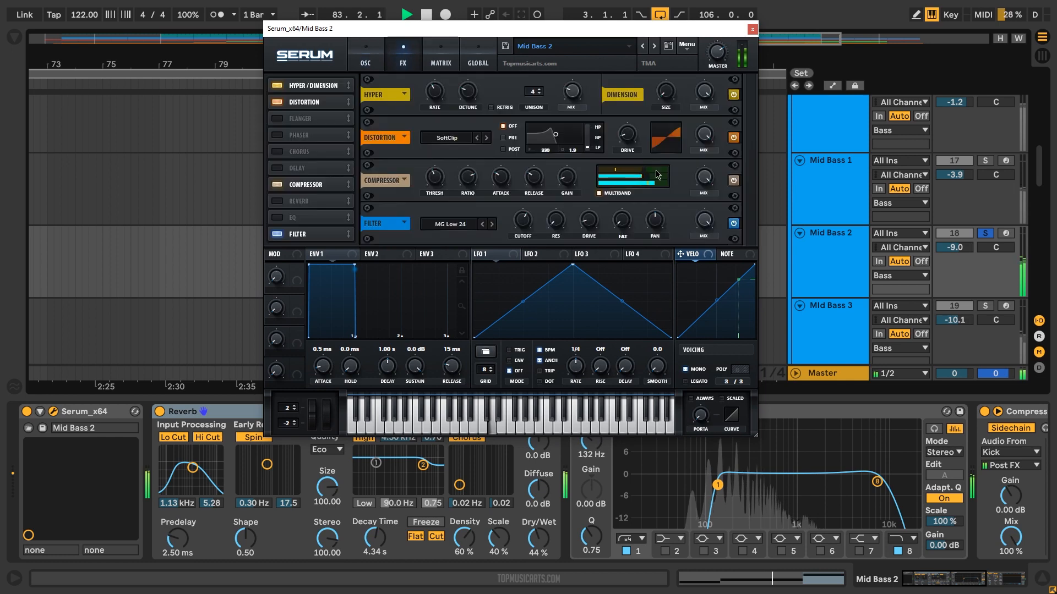
{"action": "left_click", "coordinate": [441, 56]}
{"action": "left_click", "coordinate": [363, 54]}
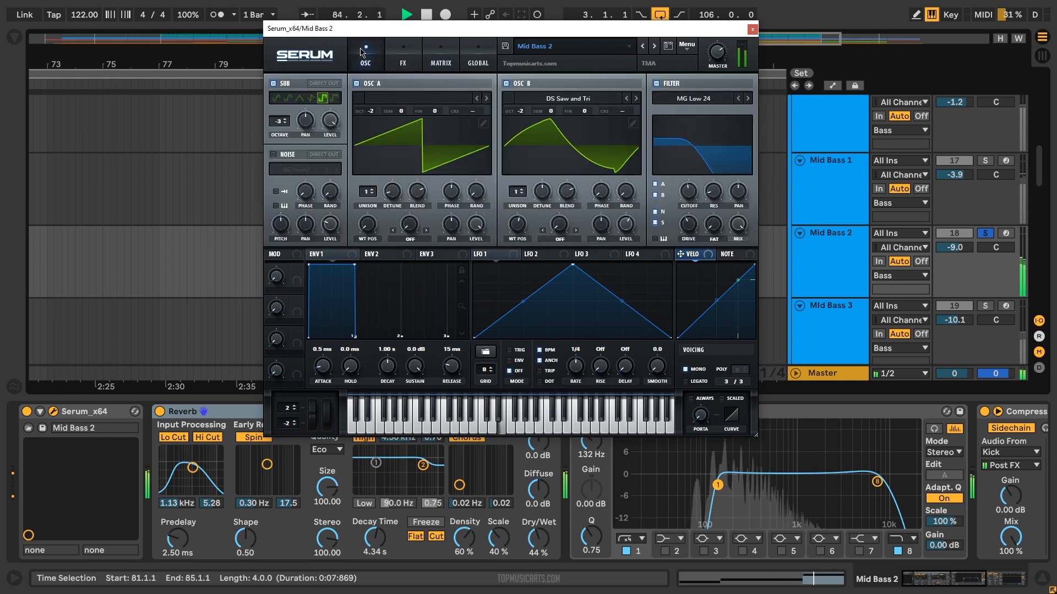
{"action": "left_click", "coordinate": [752, 30]}
- Solo Mid Bass 3, select its clip from bar 81 to 85 and play it
{"action": "left_click", "coordinate": [840, 261]}
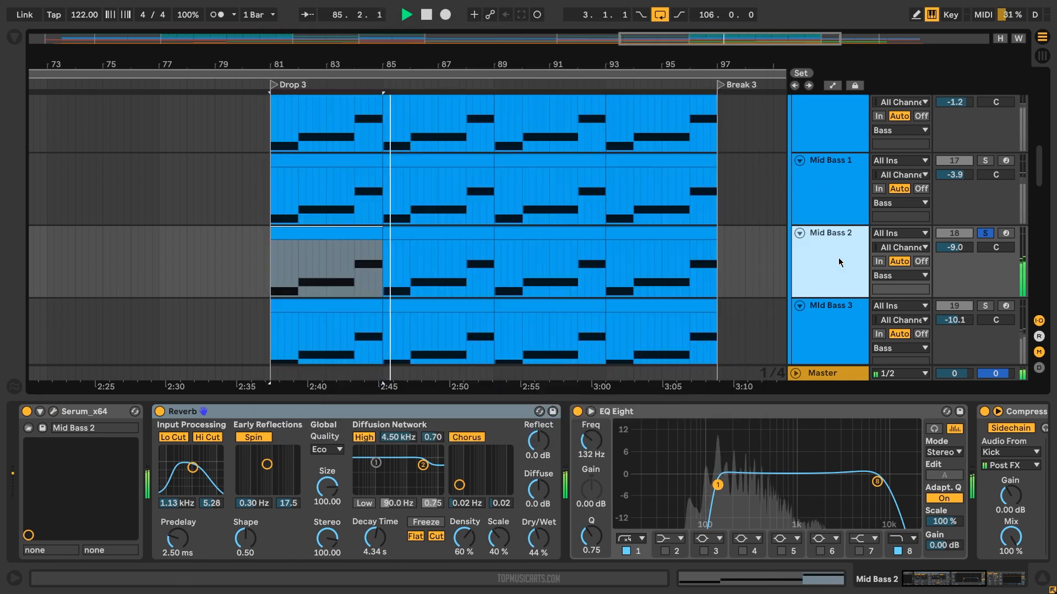
{"action": "scroll", "coordinate": [842, 261], "scroll_direction": "down", "scroll_amount": 2}
{"action": "left_click", "coordinate": [852, 257]}
{"action": "left_click", "coordinate": [985, 224]}
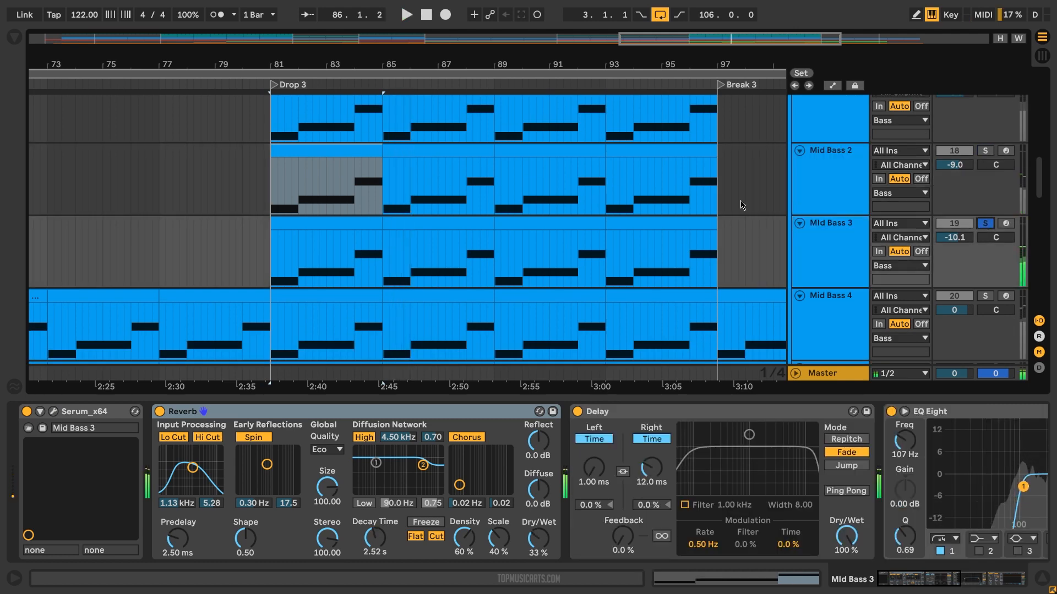
{"action": "key", "text": "Down"}
{"action": "key", "text": "space"}
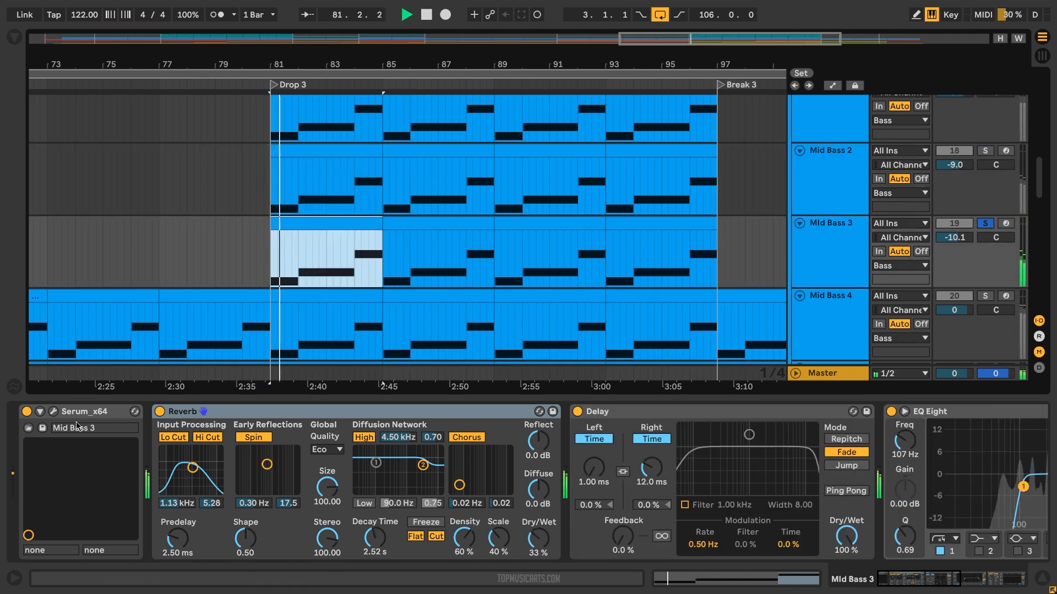
- Open the Mid Bass 3 Serum synth, examine its effects, modulation matrix and oscillators, and close it
{"action": "left_click", "coordinate": [52, 413]}
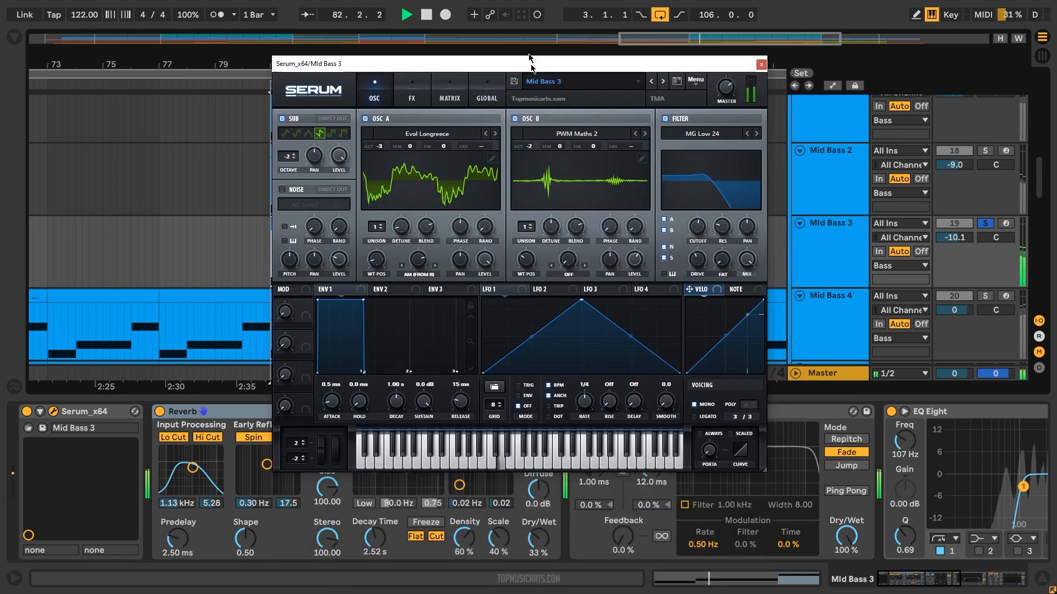
{"action": "left_click", "coordinate": [406, 57]}
{"action": "left_click", "coordinate": [444, 58]}
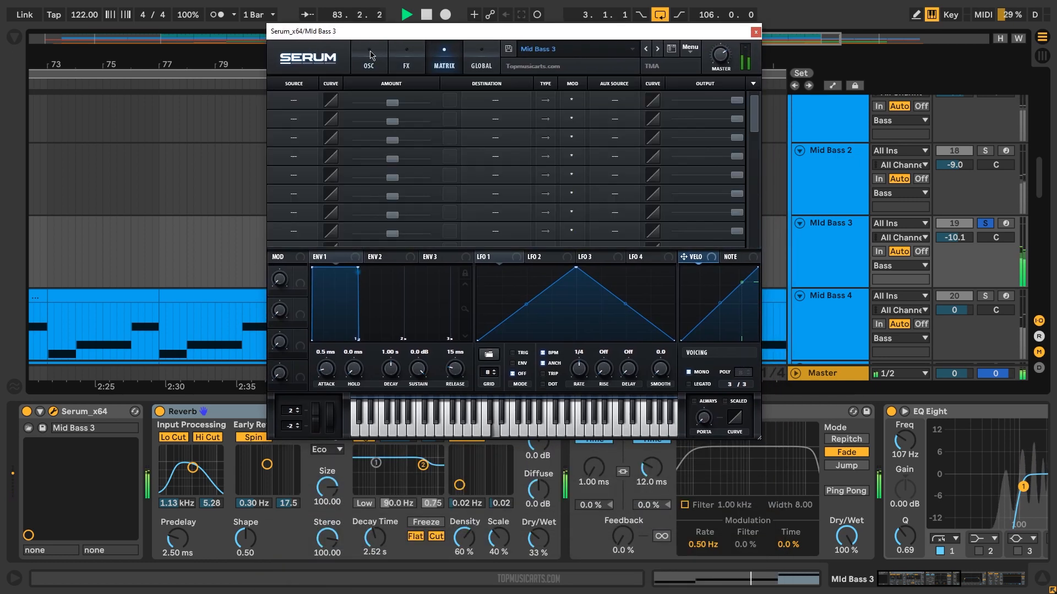
{"action": "left_click", "coordinate": [369, 57]}
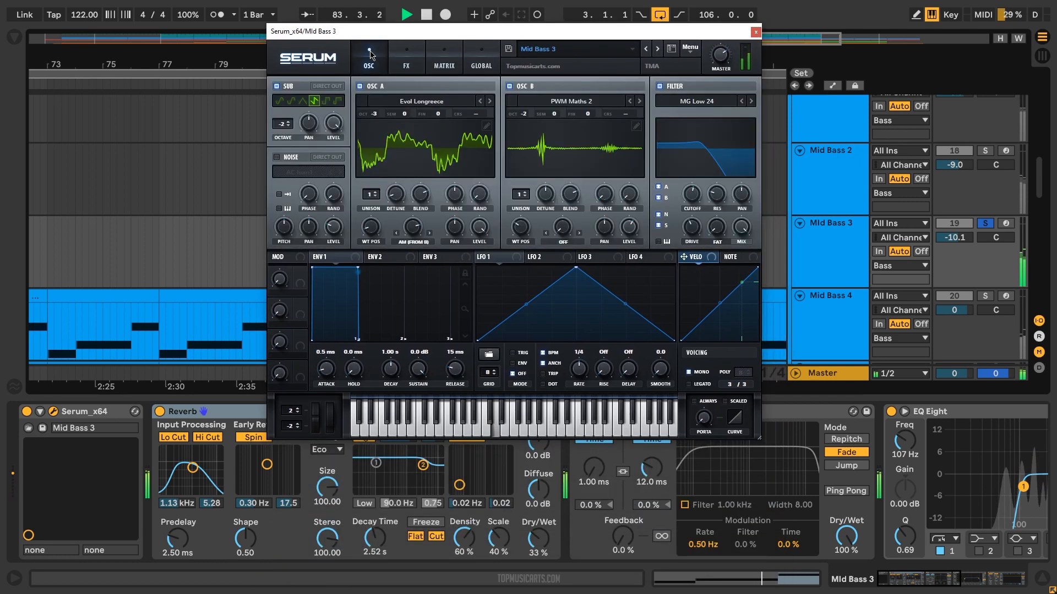
{"action": "left_click", "coordinate": [756, 34]}
- Solo Mid Bass 4 during playback and select its clip from bar 85 to 89
{"action": "scroll", "coordinate": [848, 217], "scroll_direction": "down", "scroll_amount": 1}
{"action": "left_click", "coordinate": [847, 217]}
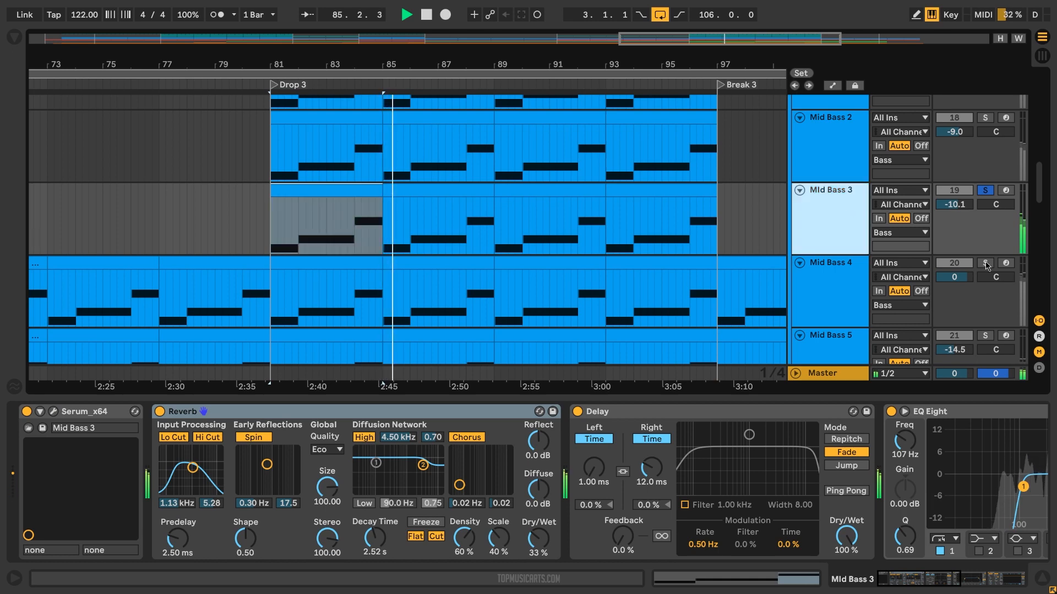
{"action": "left_click", "coordinate": [985, 265]}
{"action": "left_click", "coordinate": [450, 272]}
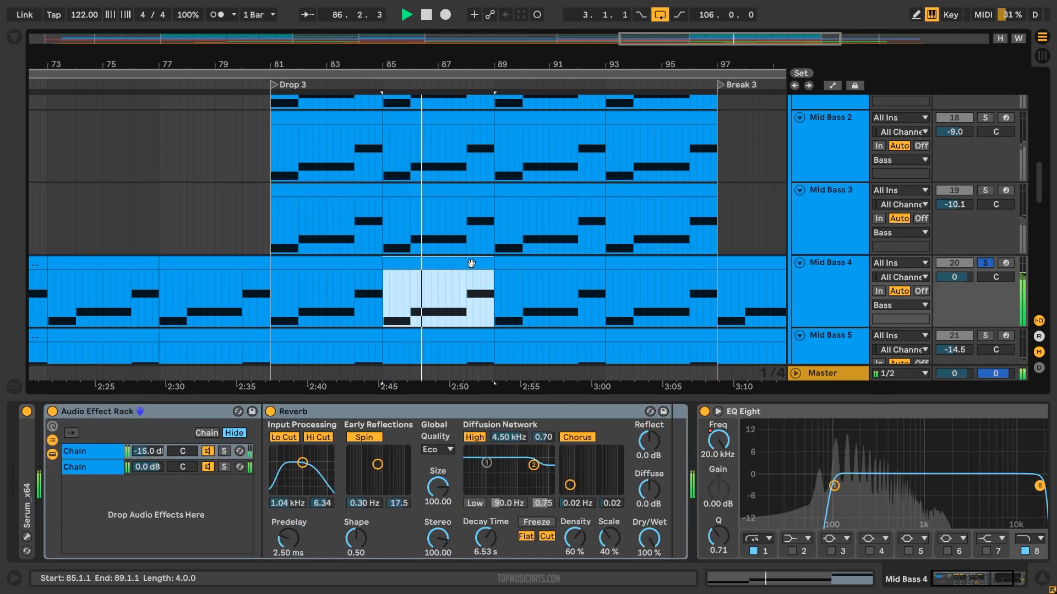
- Open the Mid Bass 4 Serum synth, examine its effects, modulation matrix and oscillators, and close it
{"action": "left_click", "coordinate": [27, 537]}
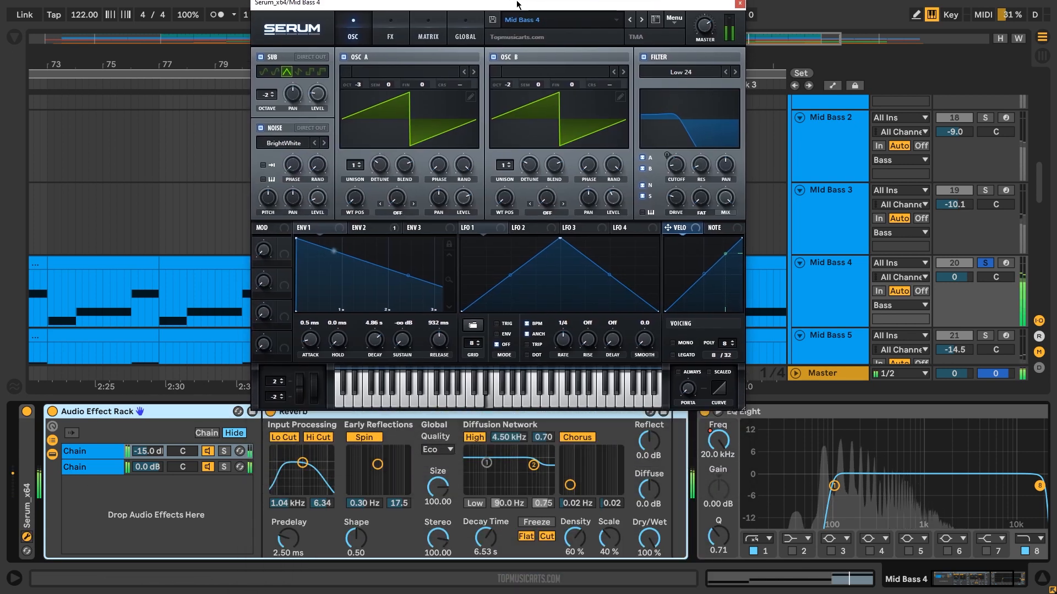
{"action": "left_click", "coordinate": [409, 32]}
{"action": "left_click", "coordinate": [432, 33]}
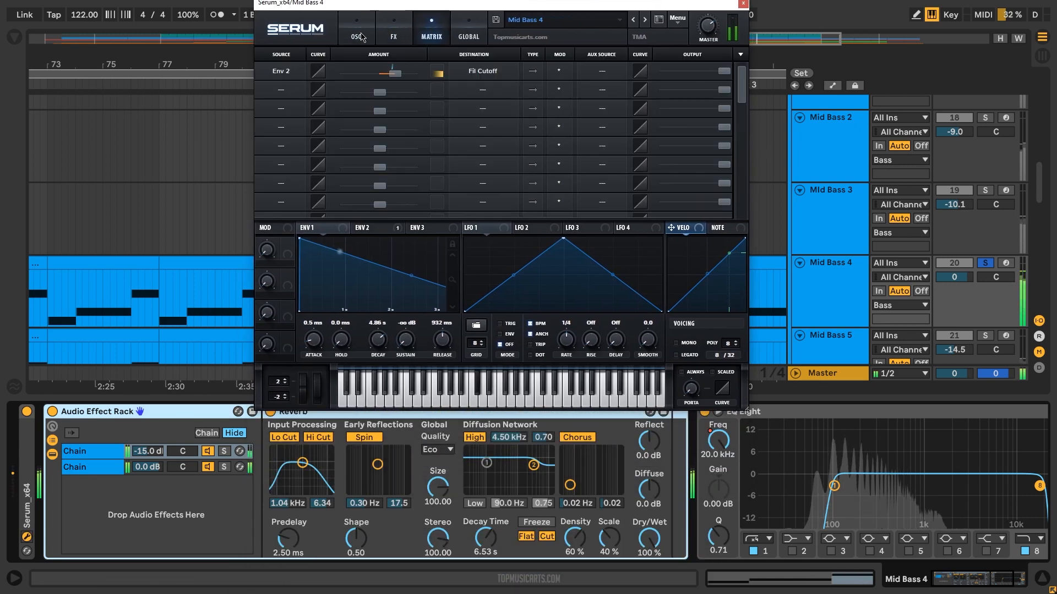
{"action": "left_click", "coordinate": [353, 37]}
{"action": "left_click", "coordinate": [743, 4]}
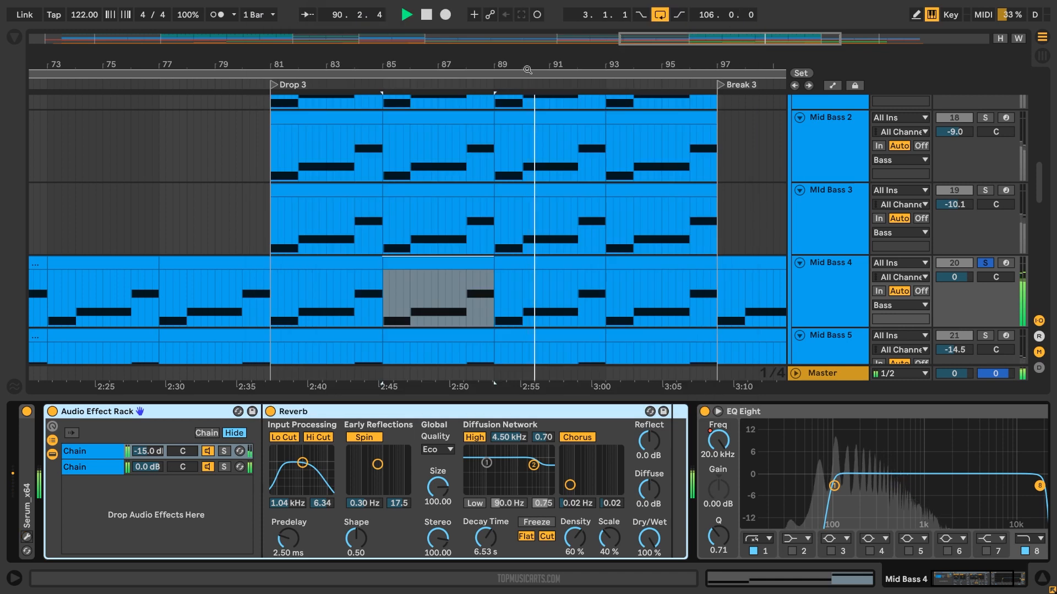
- Select the Mid Bass 5 track and solo it while playback continues
{"action": "scroll", "coordinate": [605, 248], "scroll_direction": "down", "scroll_amount": 2}
{"action": "left_click", "coordinate": [846, 290]}
{"action": "left_click", "coordinate": [983, 270]}
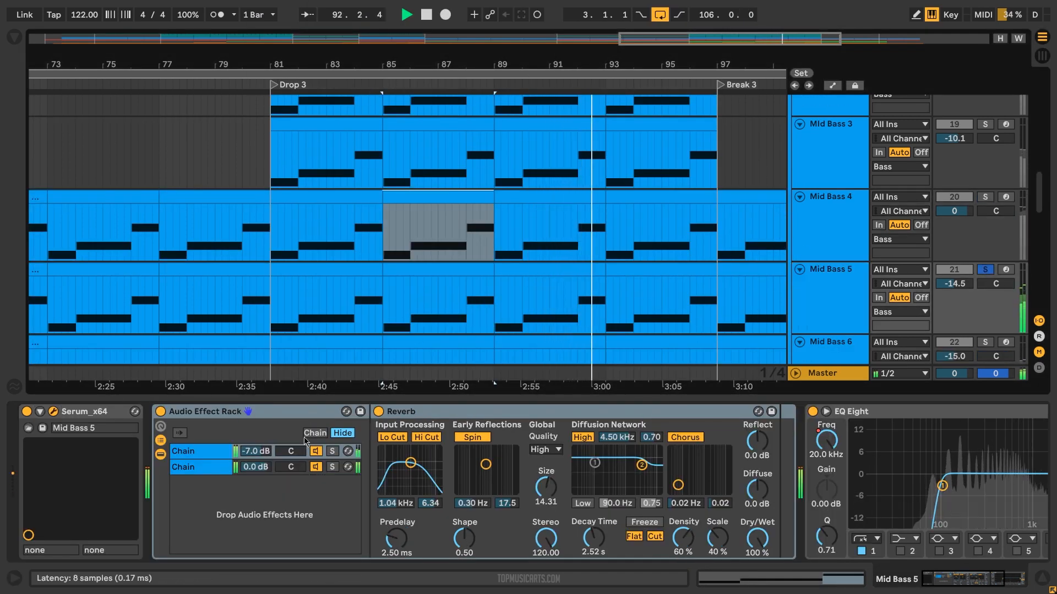
- Open the Mid Bass 5 Serum synth, examine its effects, modulation matrix and oscillators, and close it
{"action": "left_click", "coordinate": [53, 411]}
{"action": "left_click_drag", "start_coordinate": [468, 40], "coordinate": [478, 12]}
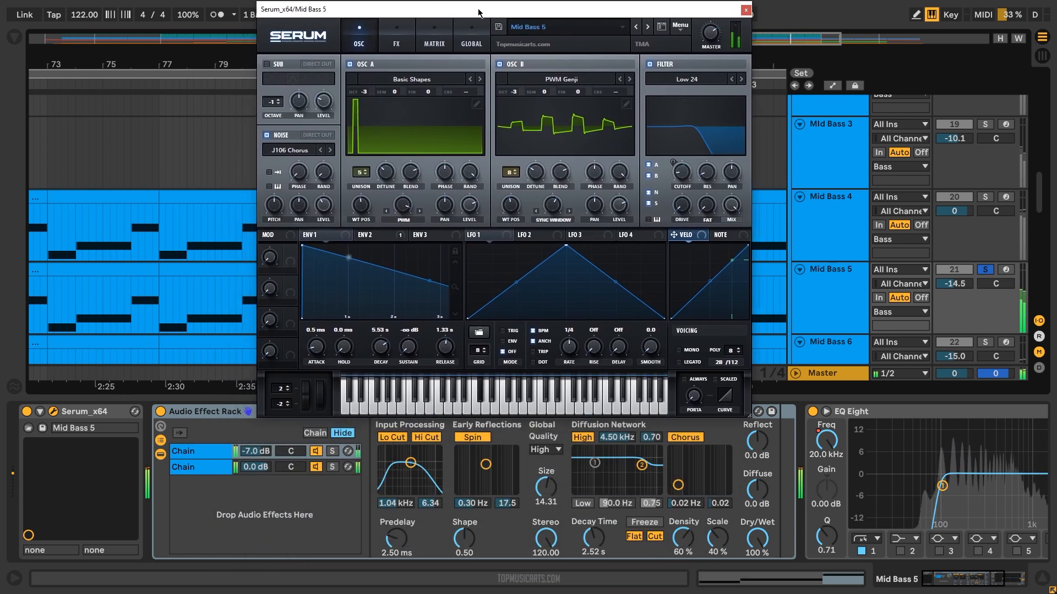
{"action": "left_click", "coordinate": [397, 34]}
{"action": "left_click", "coordinate": [428, 32]}
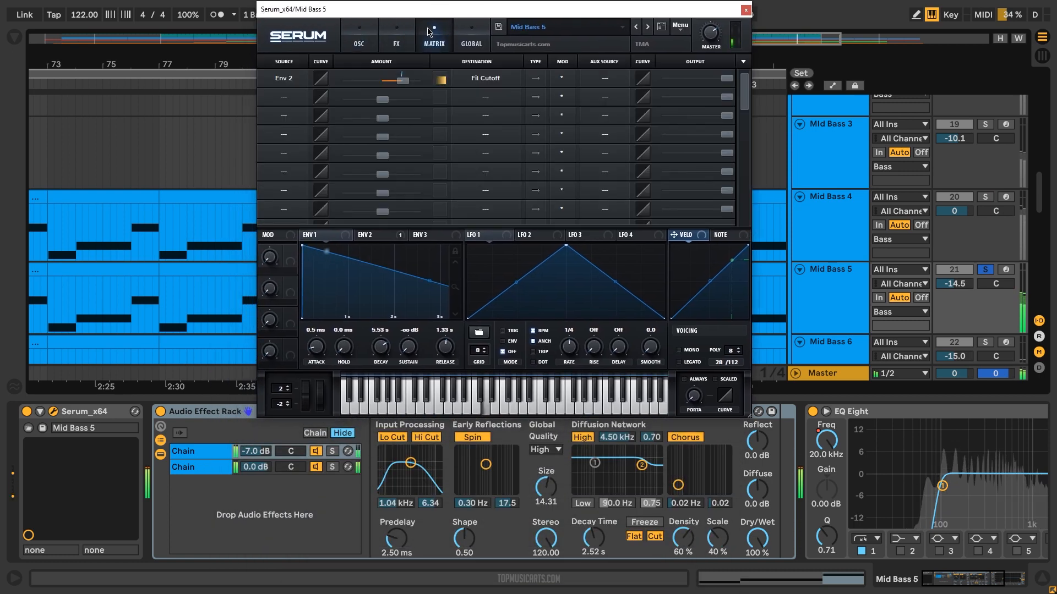
{"action": "left_click", "coordinate": [364, 37]}
{"action": "left_click", "coordinate": [390, 33]}
{"action": "left_click", "coordinate": [366, 33]}
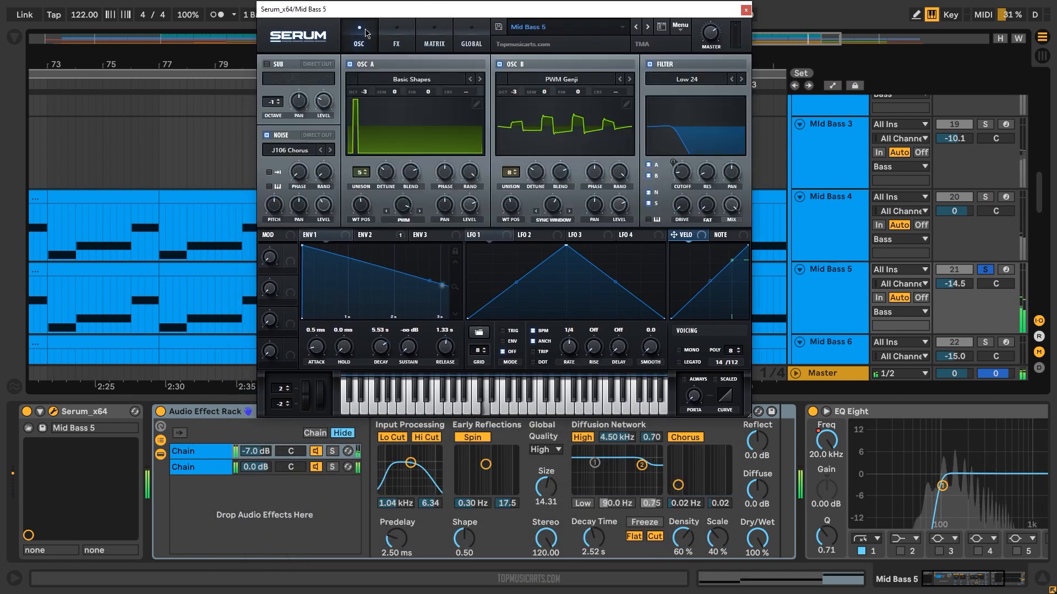
{"action": "left_click", "coordinate": [745, 10]}
- Close the Mid Bass 5 synth, solo Mid Bass 6 during playback and select its clip from bar 81 to 85
{"action": "left_click_drag", "start_coordinate": [704, 38], "coordinate": [736, 25]}
{"action": "scroll", "coordinate": [800, 253], "scroll_direction": "down", "scroll_amount": 2}
{"action": "left_click_drag", "start_coordinate": [212, 302], "coordinate": [294, 302]}
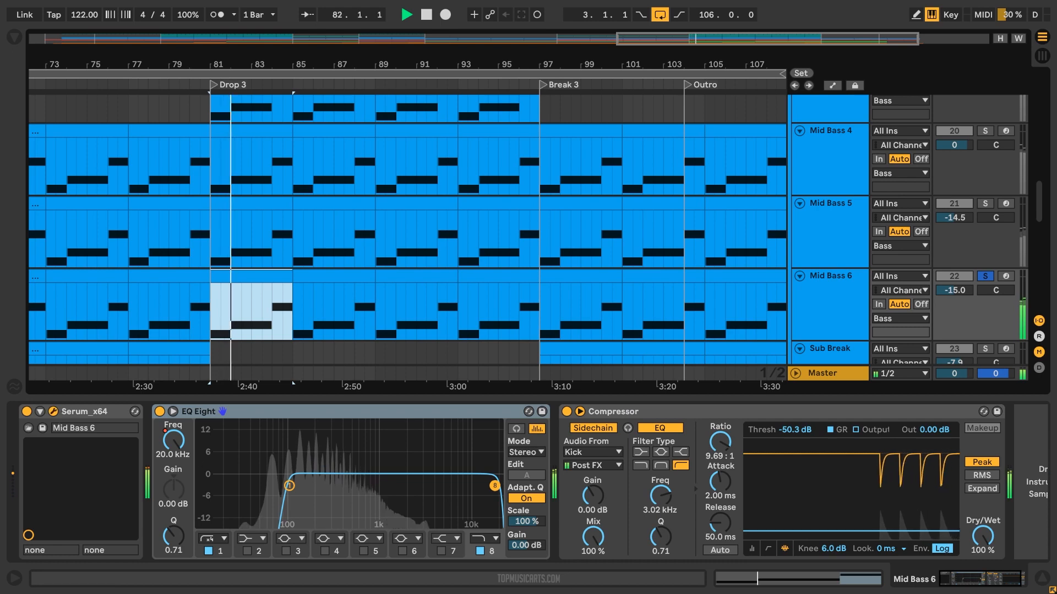
- Open the Mid Bass 6 Serum synth, examine its effects, modulation matrix and oscillators, and close it
{"action": "left_click_drag", "start_coordinate": [585, 542], "coordinate": [601, 6]}
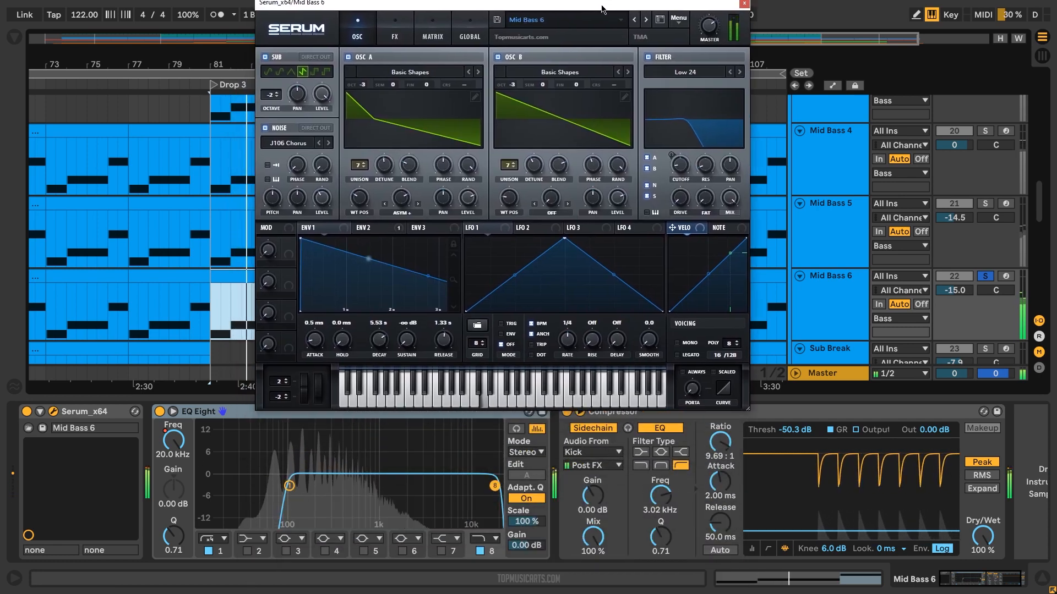
{"action": "left_click", "coordinate": [398, 27]}
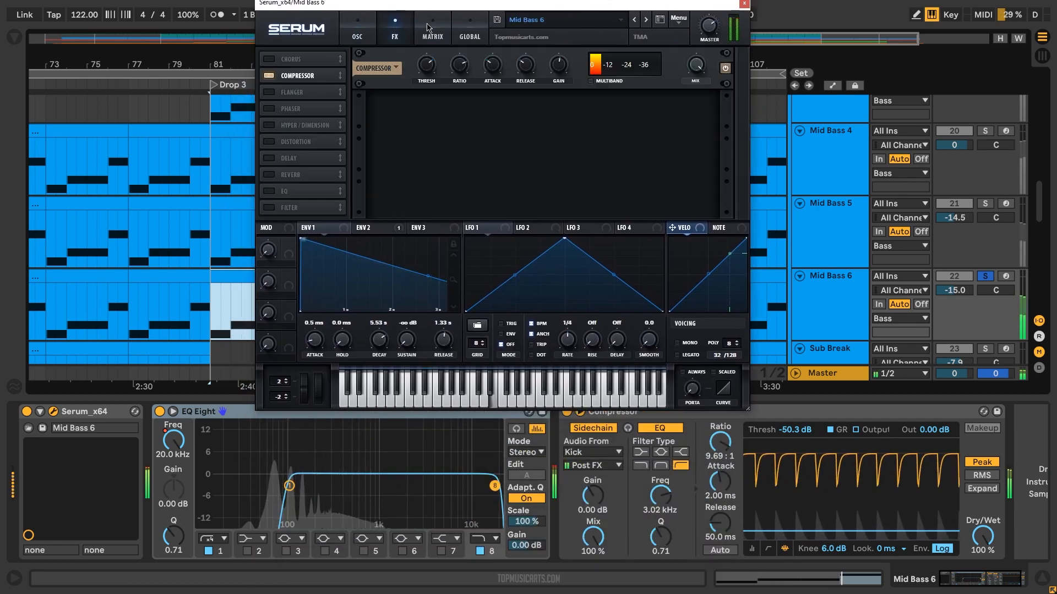
{"action": "left_click", "coordinate": [422, 28]}
{"action": "left_click", "coordinate": [357, 28]}
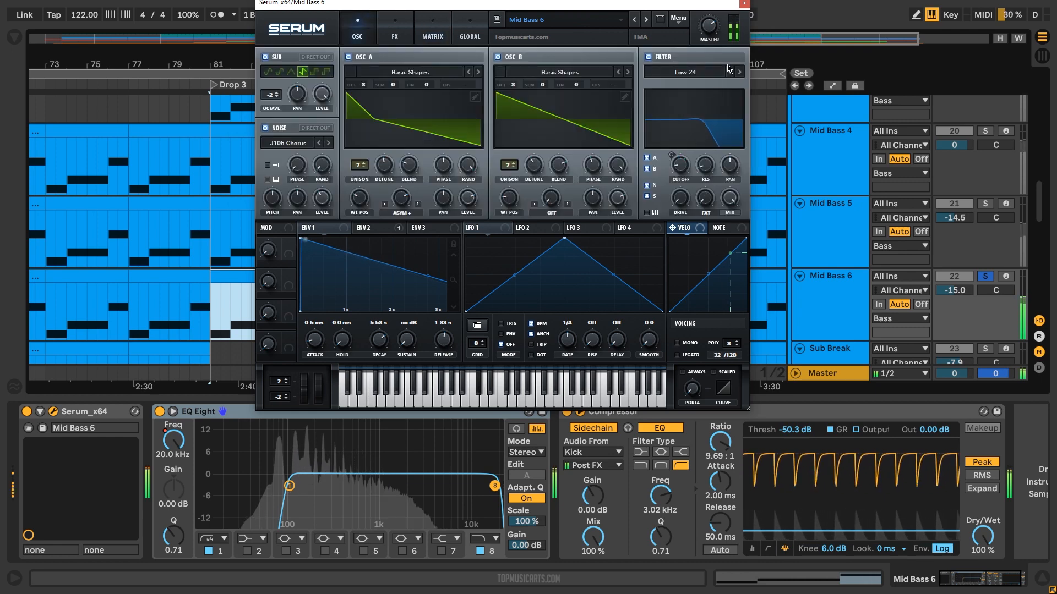
{"action": "left_click", "coordinate": [744, 4]}
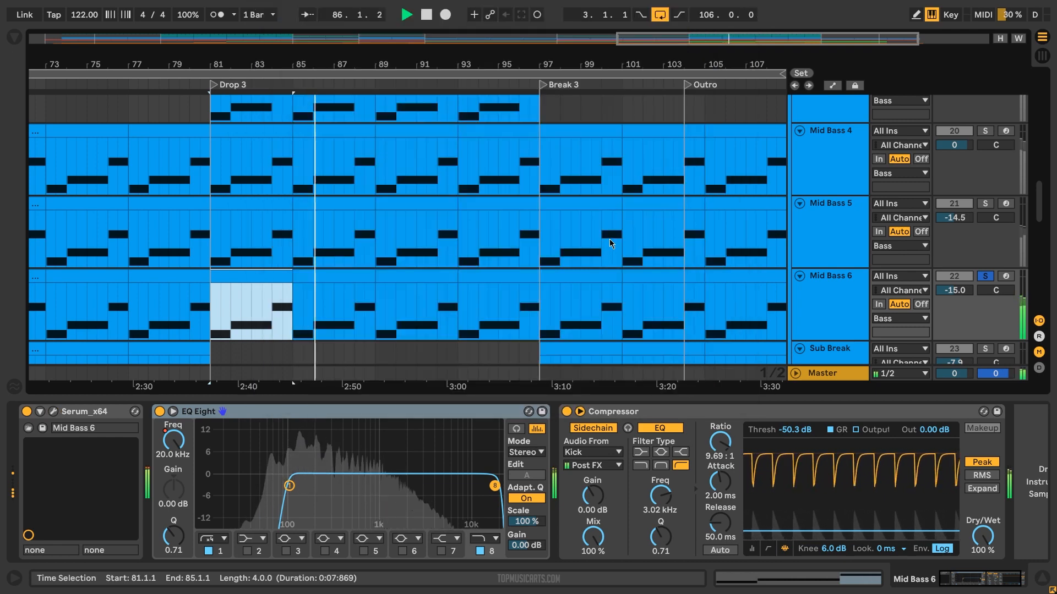
- Stop playback, show the automation lanes and examine the EQ Eight frequency automation on Mid Bass 5 and Mid Bass 6
{"action": "scroll", "coordinate": [822, 301], "scroll_direction": "down", "scroll_amount": 1}
{"action": "scroll", "coordinate": [823, 301], "scroll_direction": "down", "scroll_amount": 1}
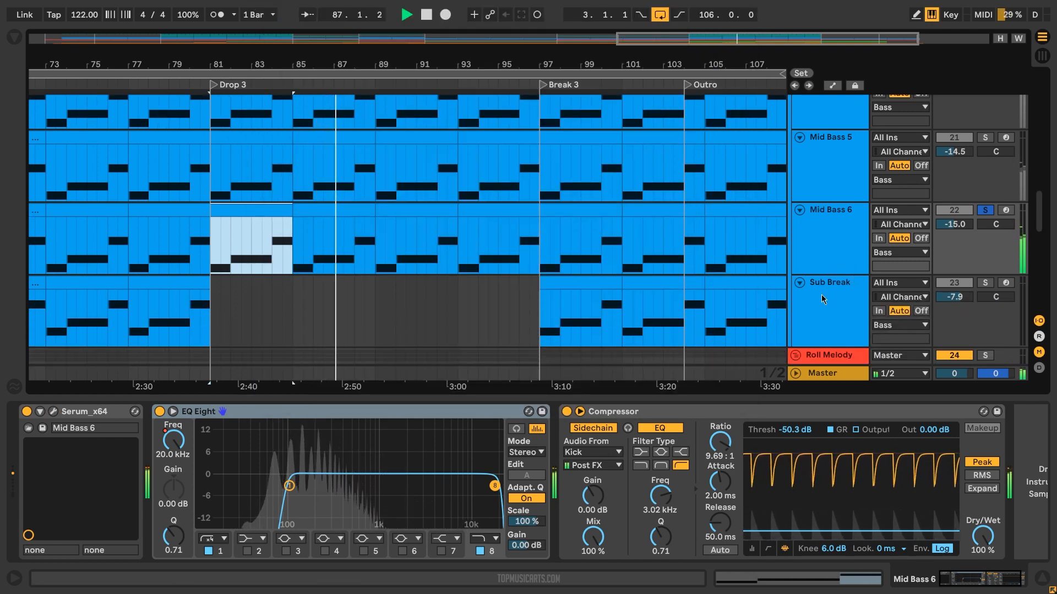
{"action": "left_click", "coordinate": [828, 279]}
{"action": "left_click", "coordinate": [830, 220]}
{"action": "left_click", "coordinate": [833, 86]}
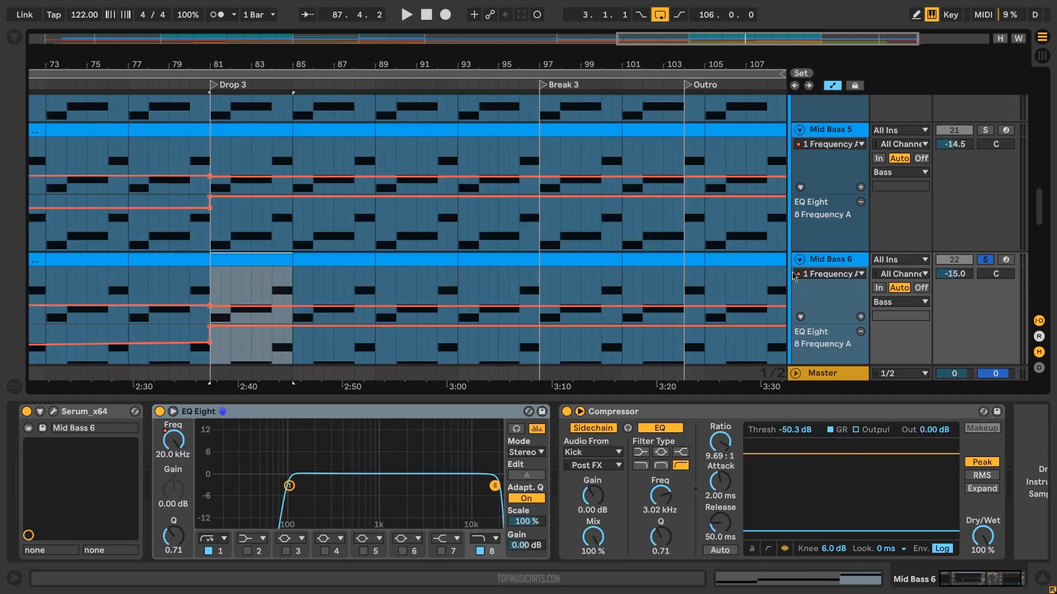
{"action": "scroll", "coordinate": [622, 246], "scroll_direction": "up", "scroll_amount": 1}
{"action": "scroll", "coordinate": [622, 247], "scroll_direction": "down", "scroll_amount": 1}
{"action": "scroll", "coordinate": [633, 249], "scroll_direction": "down", "scroll_amount": 4}
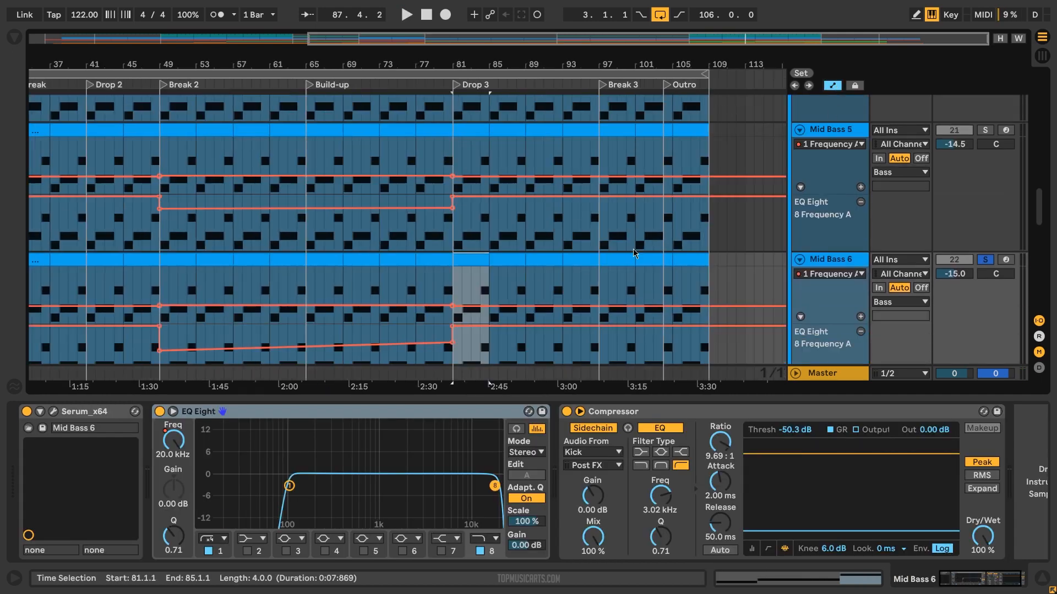
{"action": "scroll", "coordinate": [512, 259], "scroll_direction": "up", "scroll_amount": 5}
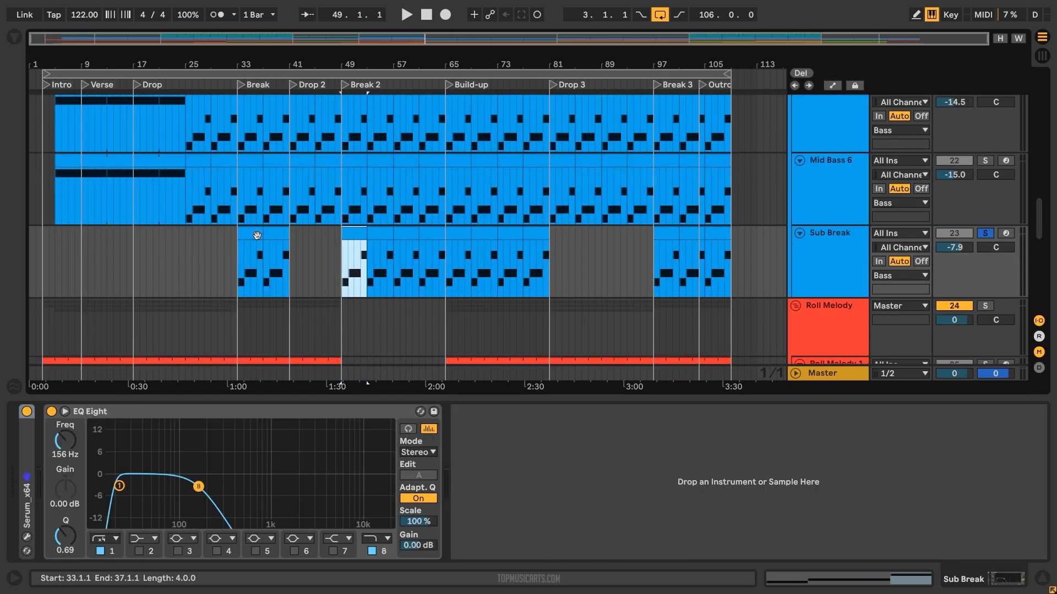
- Play the soloed Sub Break clip in the Break section from bar 33 and select the Sub Break track
{"action": "left_click", "coordinate": [257, 236]}
{"action": "key", "text": "z"}
{"action": "key", "text": "space"}
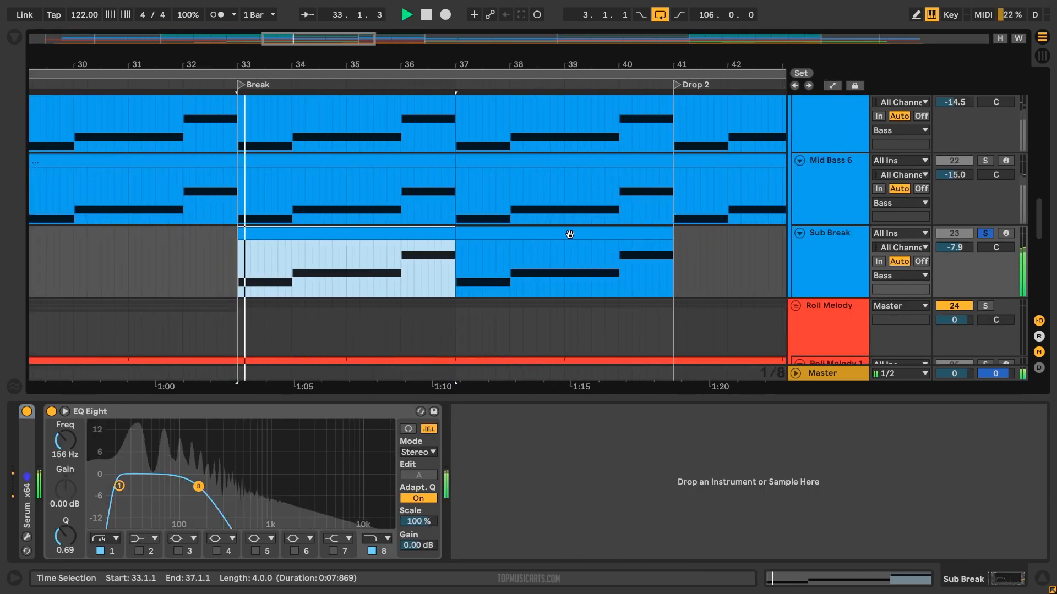
{"action": "left_click", "coordinate": [813, 245]}
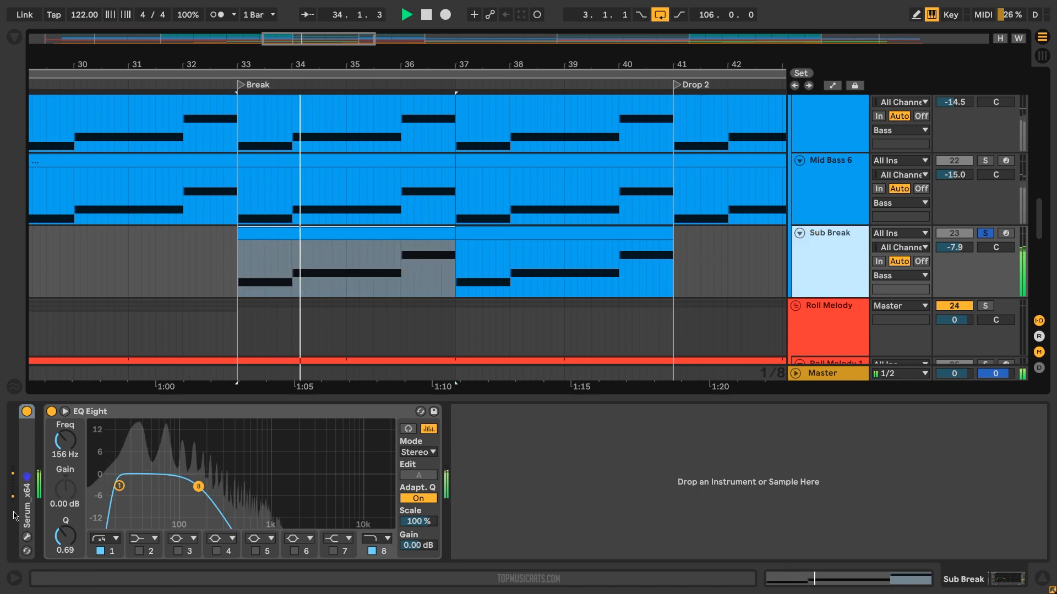
- Open the Sub Break Serum synth, examine its effects, modulation matrix and oscillators, and close it
{"action": "left_click", "coordinate": [26, 537]}
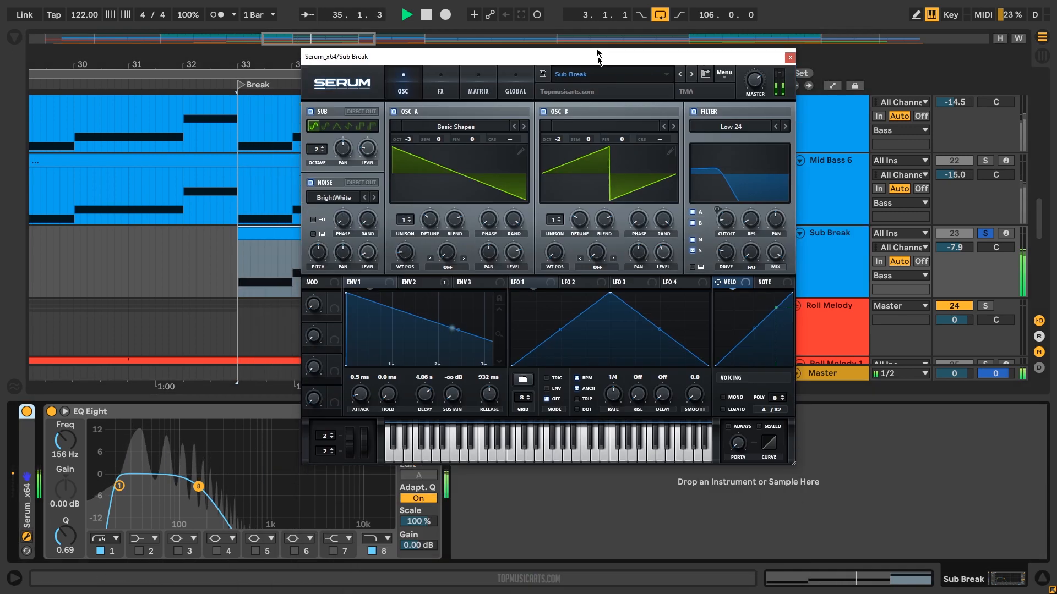
{"action": "left_click_drag", "start_coordinate": [597, 57], "coordinate": [576, 21]}
{"action": "left_click", "coordinate": [420, 48]}
{"action": "left_click", "coordinate": [458, 48]}
{"action": "left_click", "coordinate": [376, 50]}
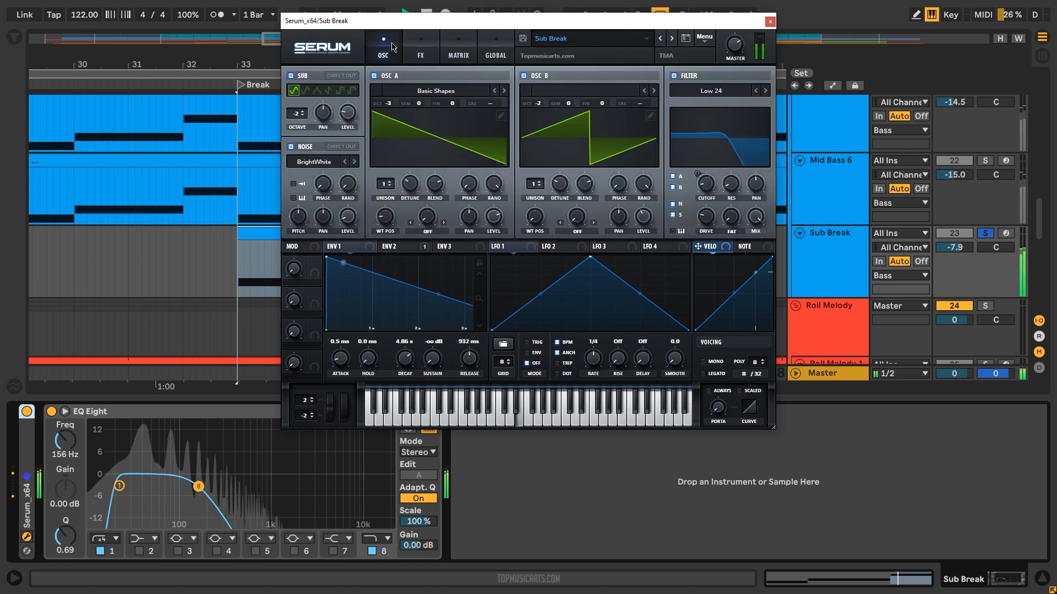
{"action": "left_click", "coordinate": [770, 21]}
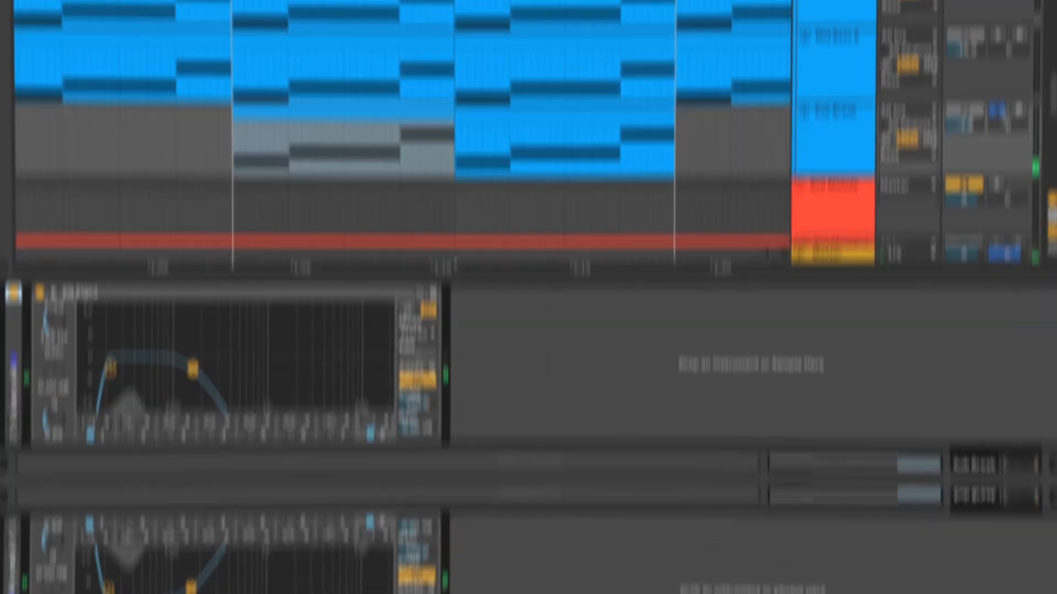
- Unfold the Hat 4, Shaker, Percussion 1 and Percussion 2 tracks in the Drums group
{"action": "scroll", "coordinate": [625, 74], "scroll_direction": "down", "scroll_amount": 2}
{"action": "scroll", "coordinate": [651, 96], "scroll_direction": "up", "scroll_amount": 5}
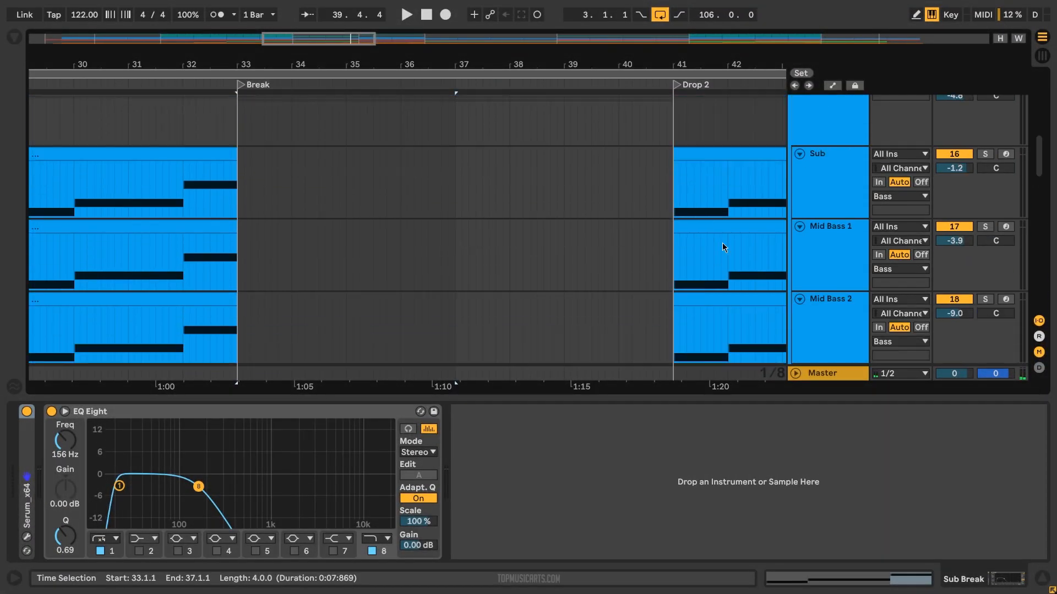
{"action": "scroll", "coordinate": [725, 198], "scroll_direction": "up", "scroll_amount": 10}
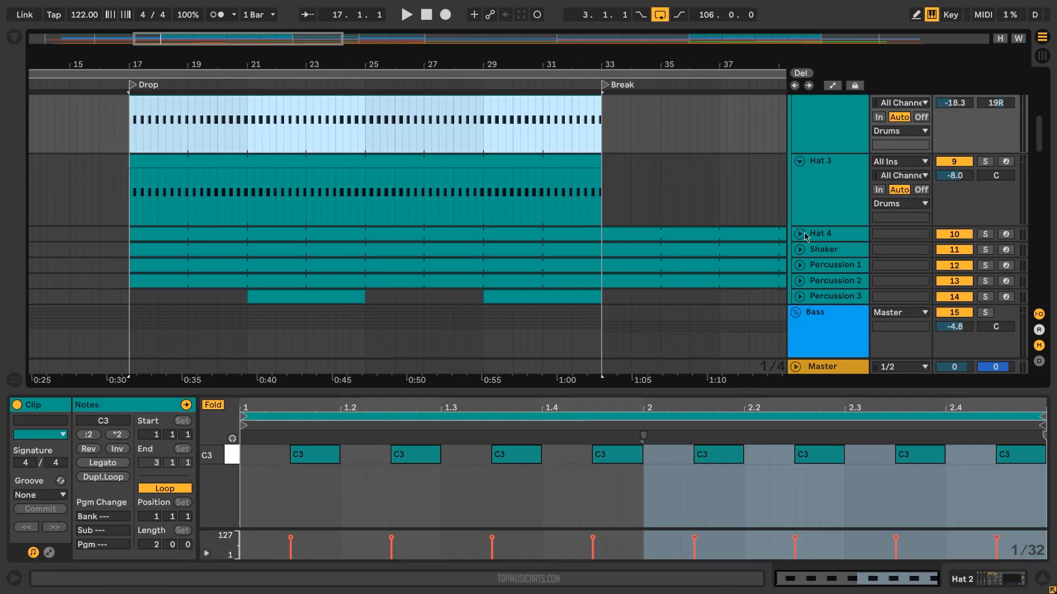
{"action": "left_click", "coordinate": [801, 234]}
{"action": "left_click", "coordinate": [800, 308]}
{"action": "scroll", "coordinate": [825, 305], "scroll_direction": "down", "scroll_amount": 5}
{"action": "left_click", "coordinate": [819, 314]}
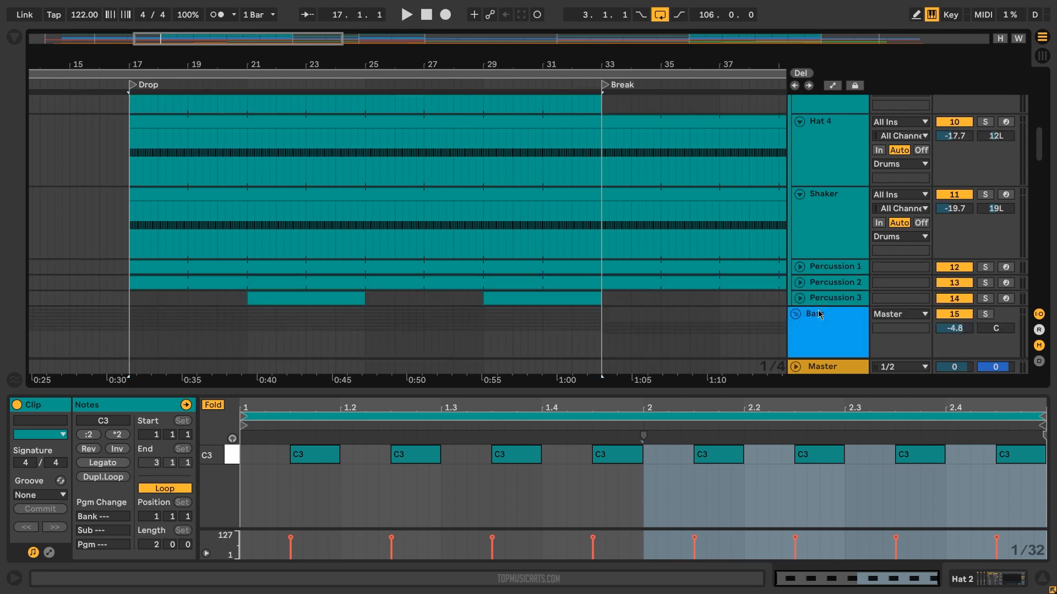
{"action": "left_click", "coordinate": [818, 272]}
{"action": "left_click", "coordinate": [799, 267]}
{"action": "scroll", "coordinate": [822, 278], "scroll_direction": "down", "scroll_amount": 3}
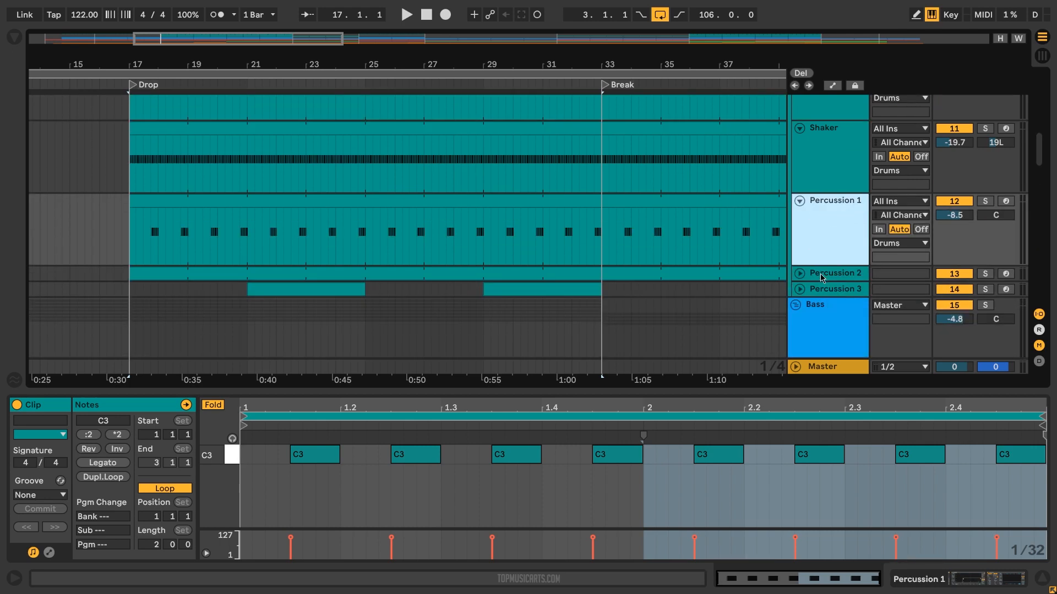
{"action": "left_click", "coordinate": [821, 274]}
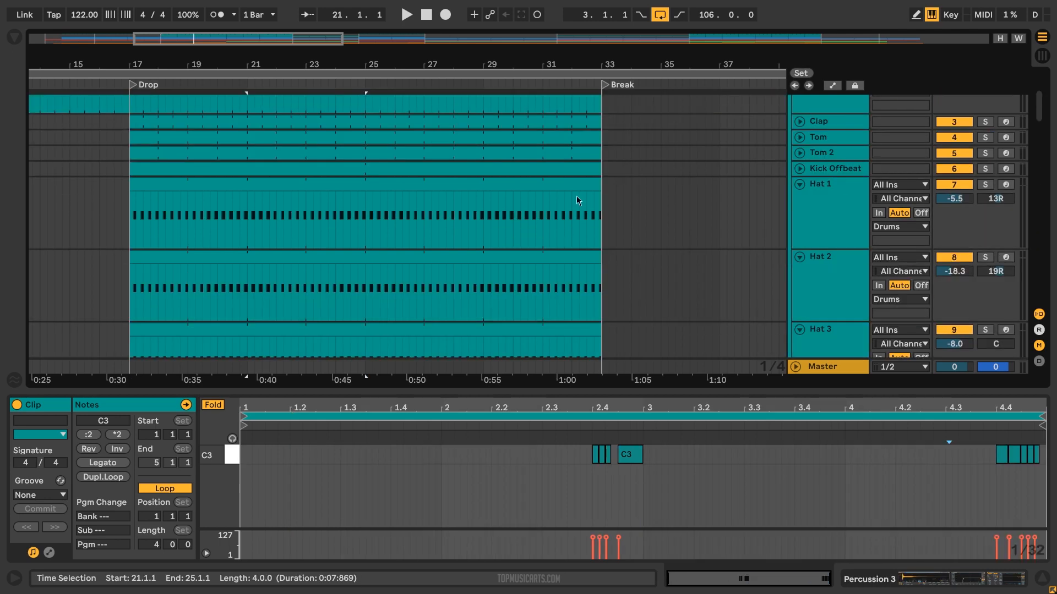
- Examine the MIDI notes of the Hat 1, Hat 2 and Hat 3 clips in the Drop section
{"action": "left_click", "coordinate": [848, 209]}
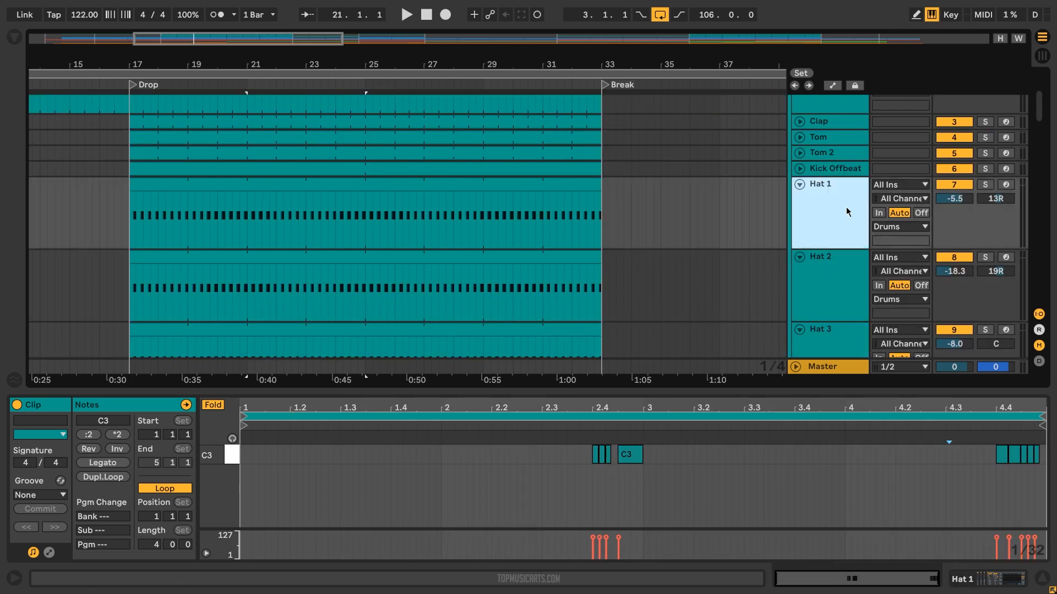
{"action": "left_click", "coordinate": [479, 188]}
{"action": "scroll", "coordinate": [486, 222], "scroll_direction": "down", "scroll_amount": 3}
{"action": "left_click", "coordinate": [474, 193]}
{"action": "scroll", "coordinate": [473, 207], "scroll_direction": "down", "scroll_amount": 2}
{"action": "left_click", "coordinate": [472, 216]}
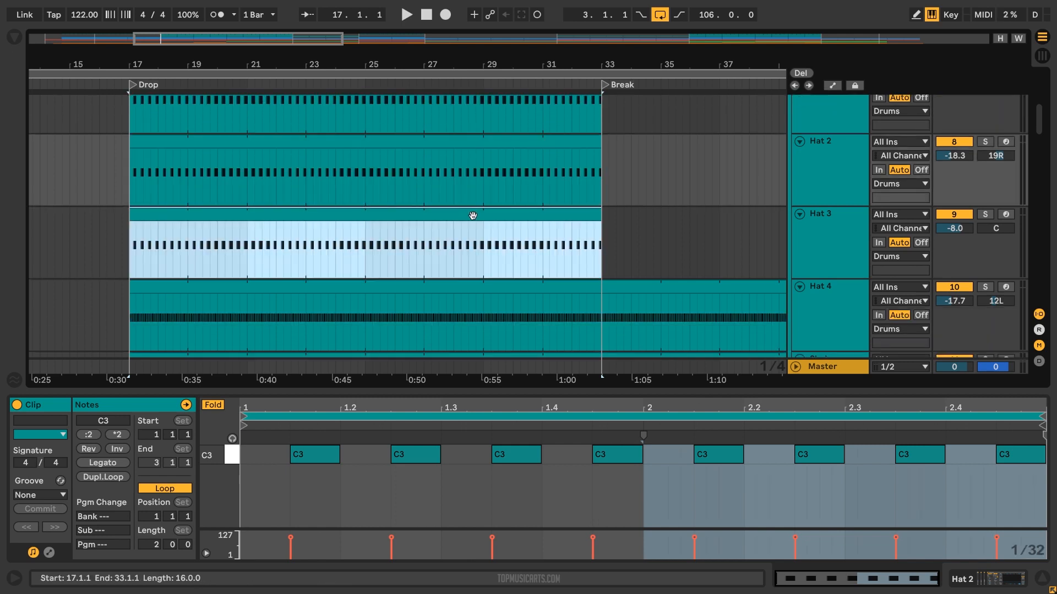
{"action": "scroll", "coordinate": [473, 216], "scroll_direction": "down", "scroll_amount": 2}
{"action": "scroll", "coordinate": [473, 217], "scroll_direction": "down", "scroll_amount": 2}
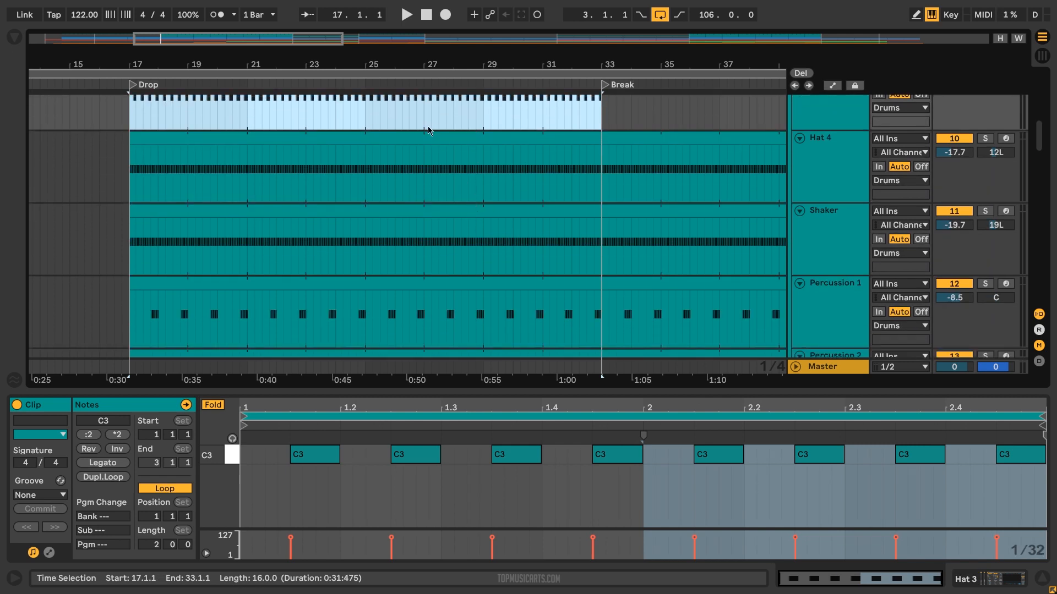
- Examine the MIDI notes of the Hat 4 and Percussion 1 clips starting at bar 17
{"action": "left_click", "coordinate": [418, 208]}
{"action": "left_click", "coordinate": [411, 140]}
{"action": "scroll", "coordinate": [427, 250], "scroll_direction": "down", "scroll_amount": 1}
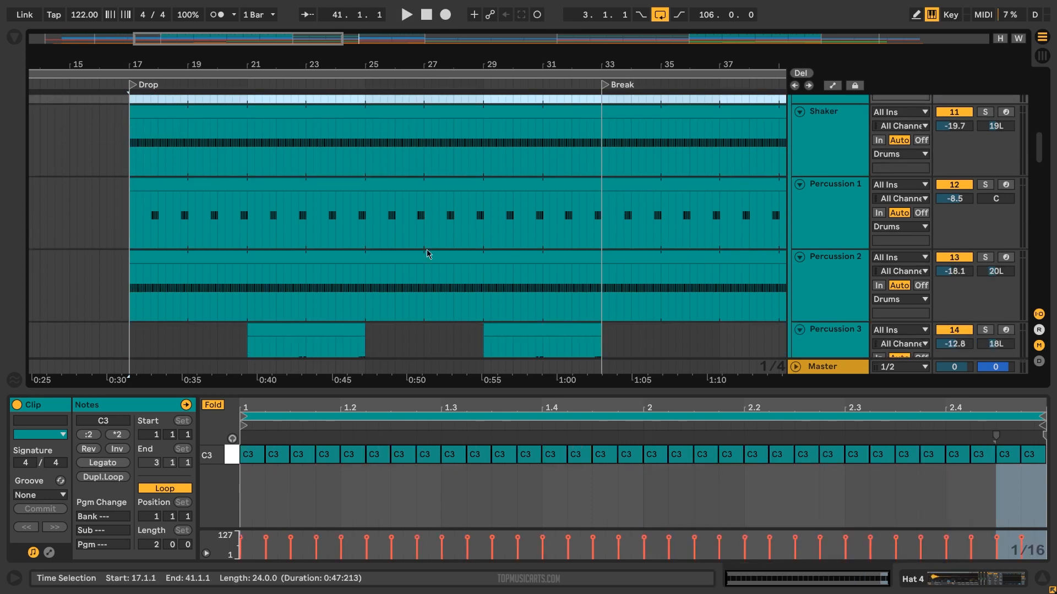
{"action": "left_click", "coordinate": [427, 251]}
{"action": "scroll", "coordinate": [435, 220], "scroll_direction": "down", "scroll_amount": 1}
{"action": "left_click", "coordinate": [442, 176]}
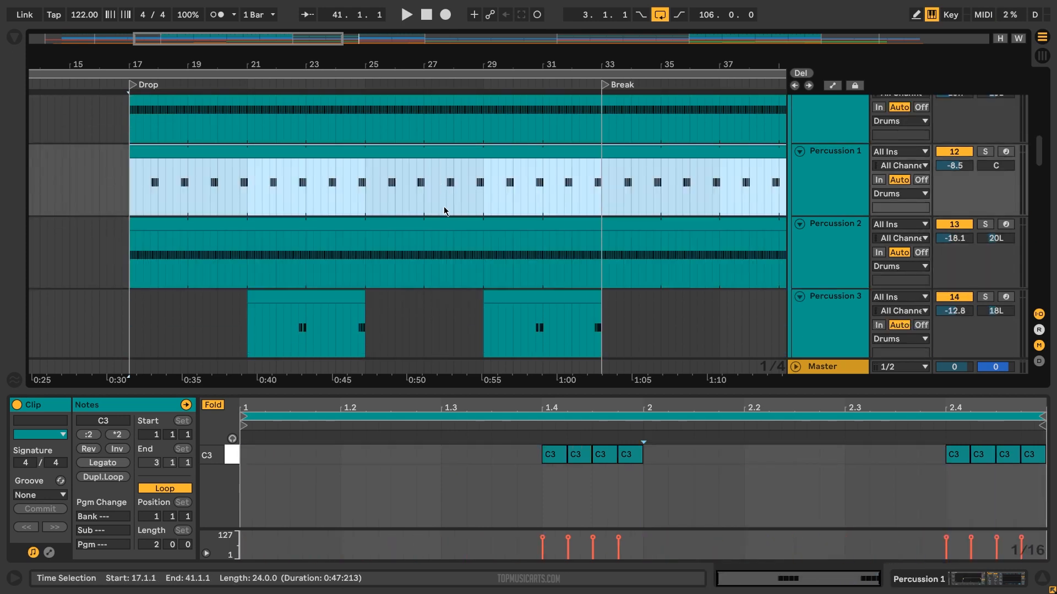
- Open the Percussion 3 clip from bar 29 to 33 and inspect its notes up close
{"action": "scroll", "coordinate": [445, 211], "scroll_direction": "down", "scroll_amount": 1}
{"action": "left_click", "coordinate": [531, 267]}
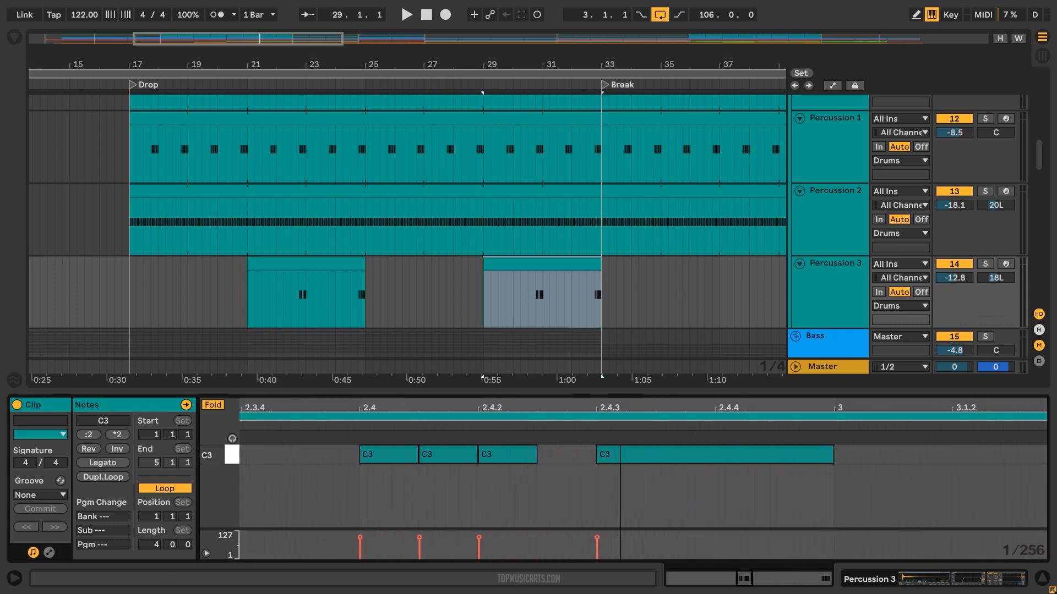
{"action": "left_click_drag", "start_coordinate": [636, 407], "coordinate": [636, 399]}
{"action": "left_click_drag", "start_coordinate": [536, 412], "coordinate": [536, 396]}
- Fold and solo the Hat 1 through Percussion 3 tracks, play them in the Drop section and select the Hat 2 clip
{"action": "left_click", "coordinate": [816, 315]}
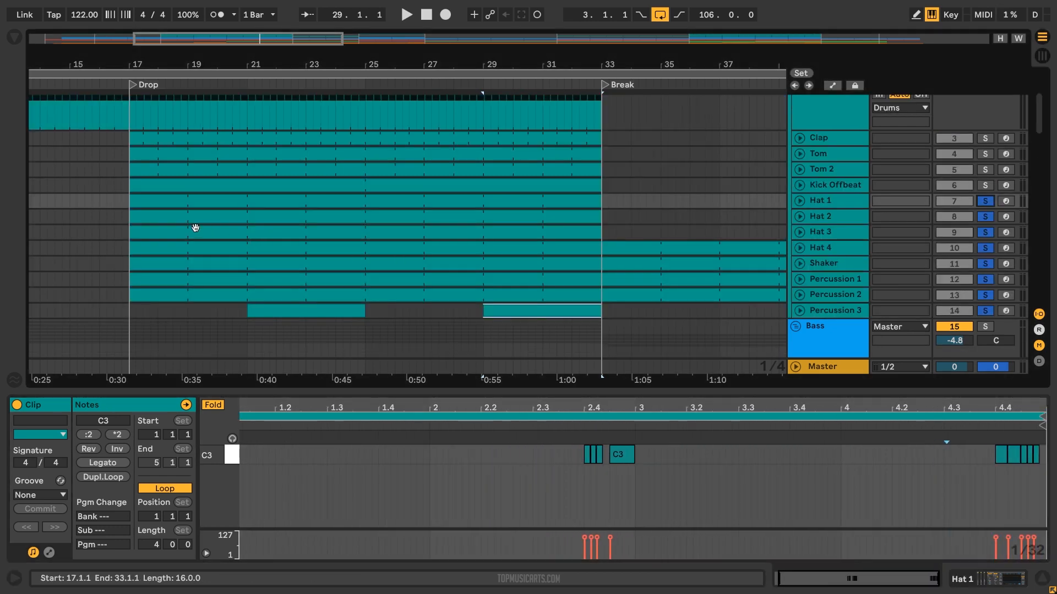
{"action": "left_click", "coordinate": [181, 231]}
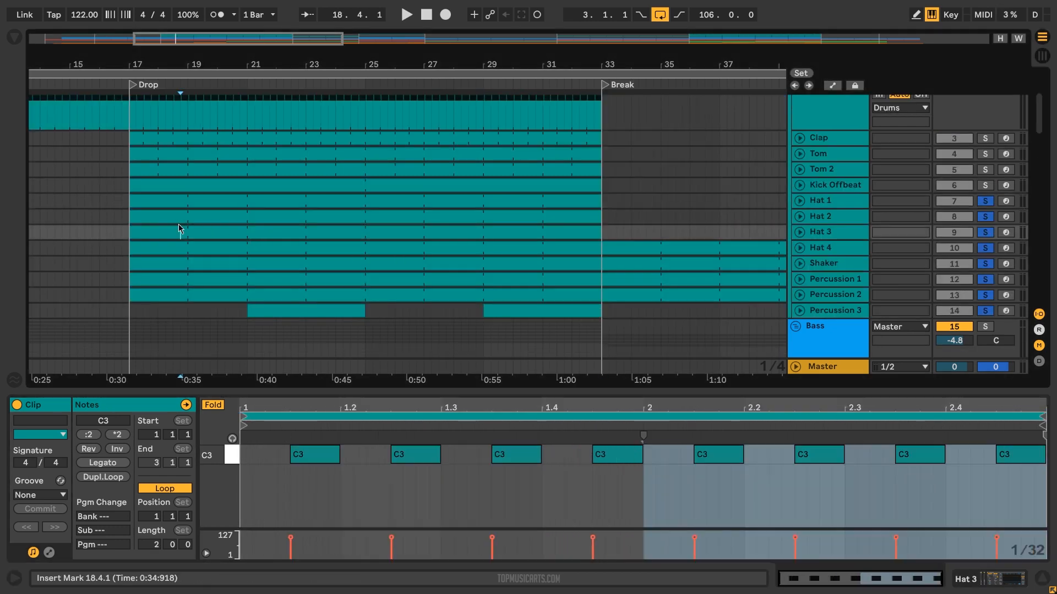
{"action": "key", "text": "space"}
{"action": "left_click", "coordinate": [161, 219]}
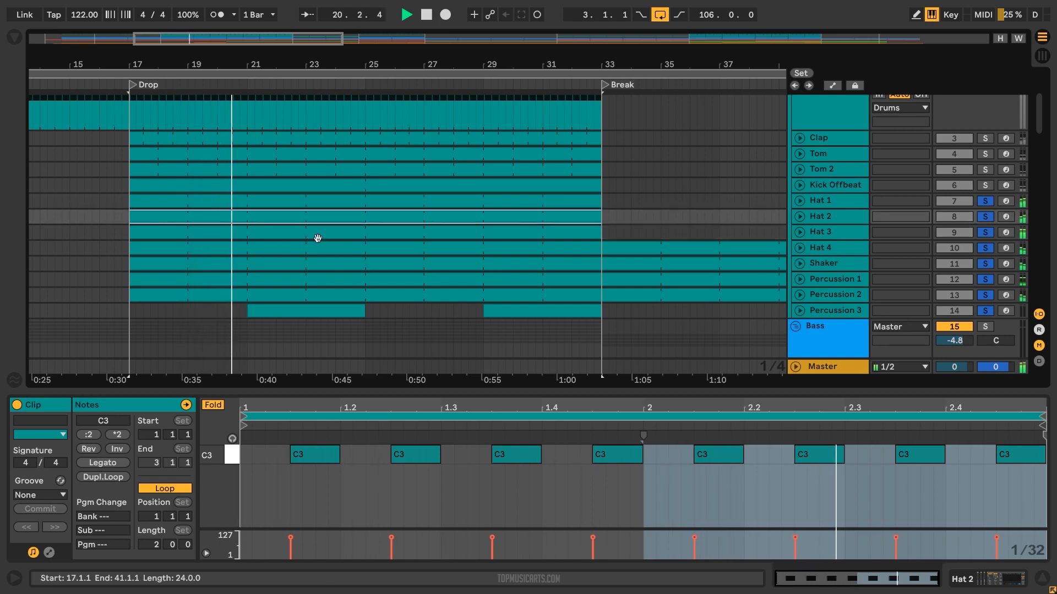
- Review the notes of the Hat 4, Shaker and Percussion 1 to 3 clips during playback and stop it
{"action": "left_click", "coordinate": [286, 245]}
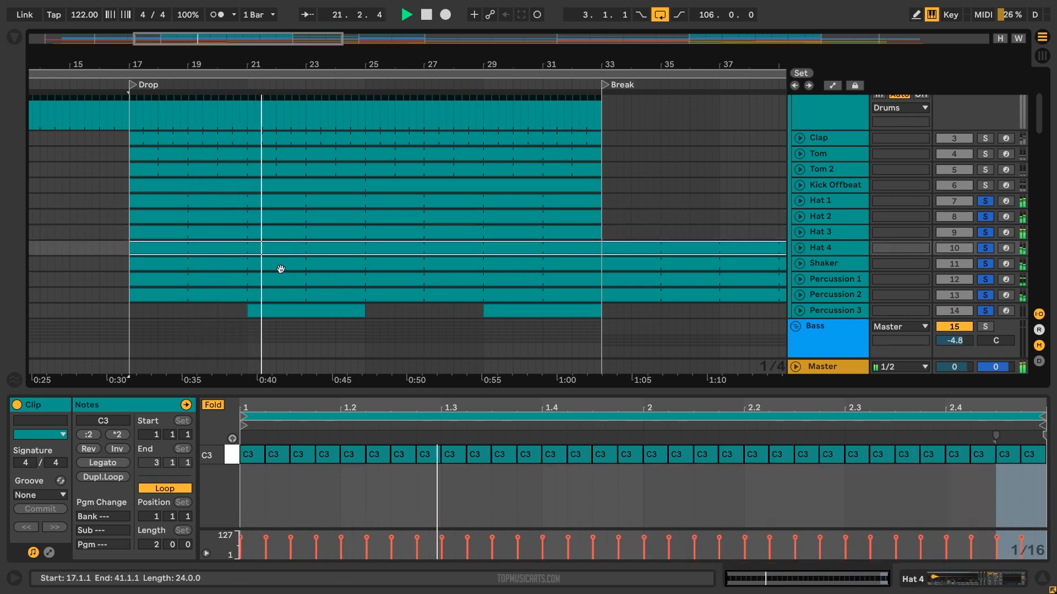
{"action": "left_click", "coordinate": [280, 270]}
{"action": "left_click", "coordinate": [282, 280]}
{"action": "left_click", "coordinate": [283, 298]}
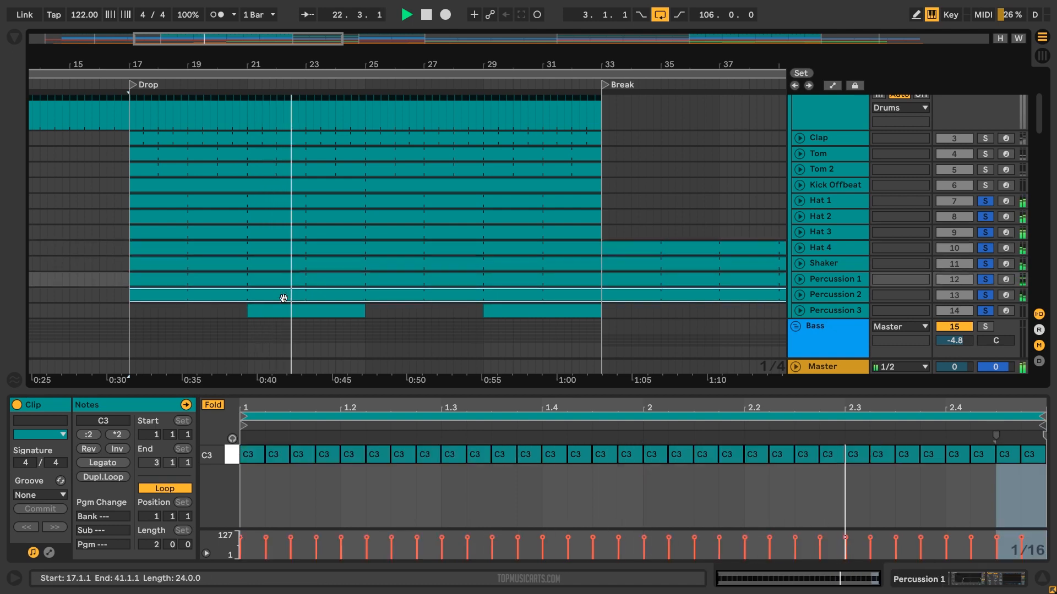
{"action": "left_click", "coordinate": [289, 280]}
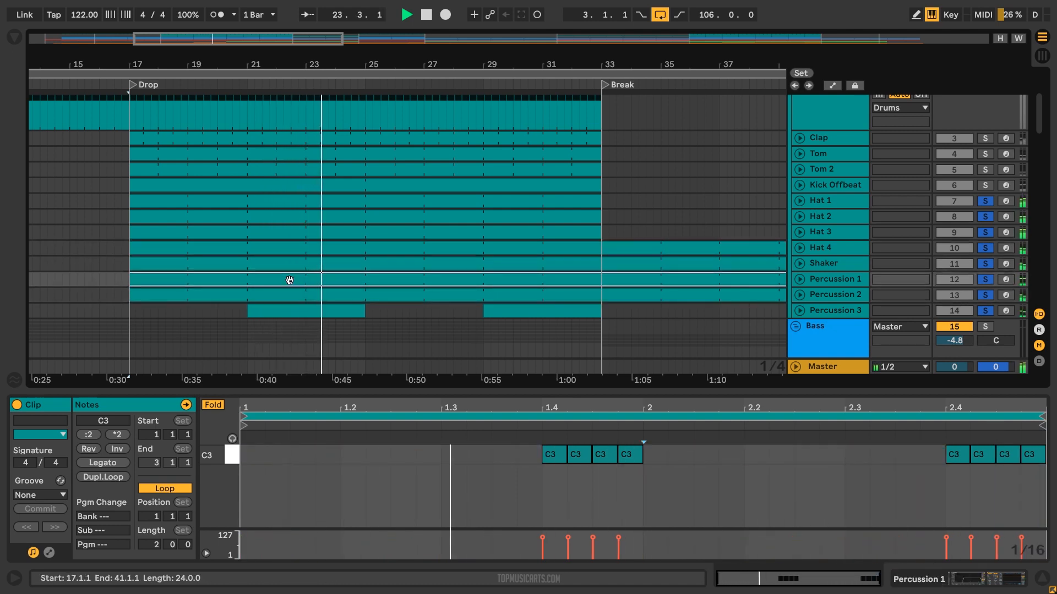
{"action": "left_click", "coordinate": [293, 311]}
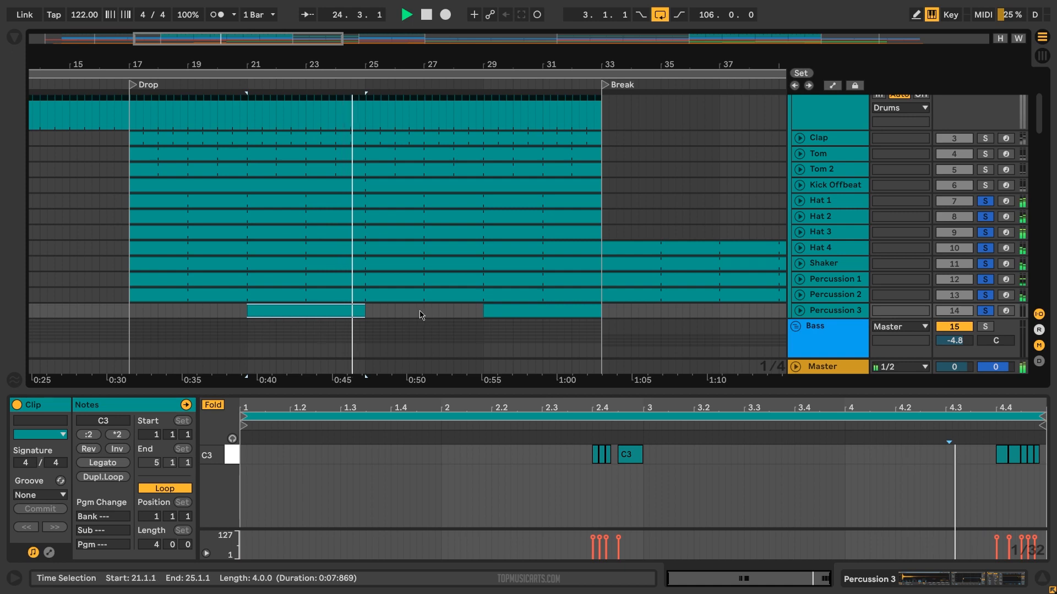
{"action": "key", "text": "space"}
- Unfold the Kick Offbeat track and examine the MIDI notes of its clip from bar 17 to 25
{"action": "scroll", "coordinate": [780, 285], "scroll_direction": "up", "scroll_amount": 3}
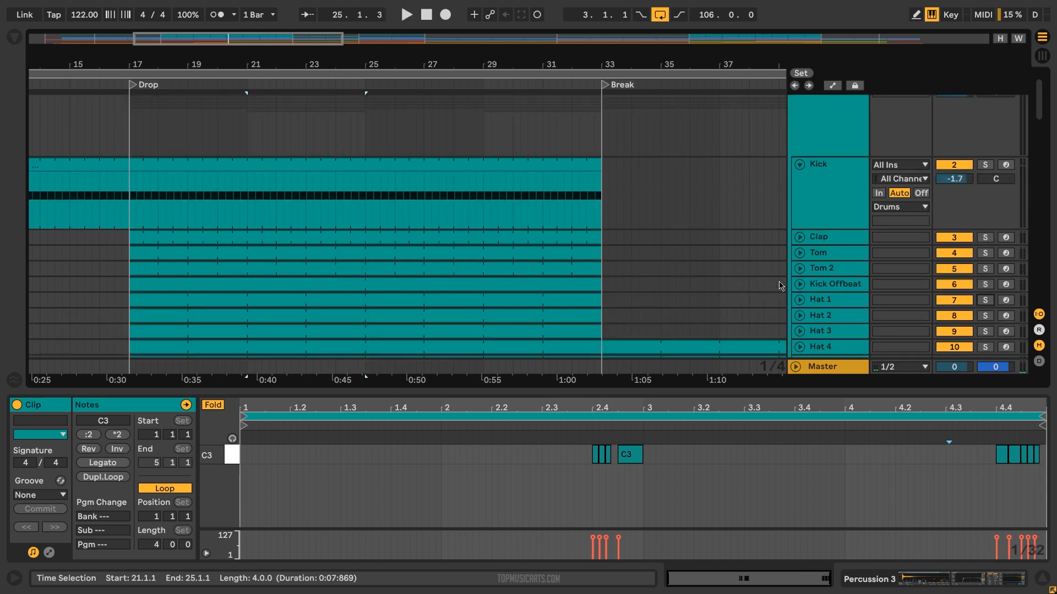
{"action": "left_click", "coordinate": [799, 284]}
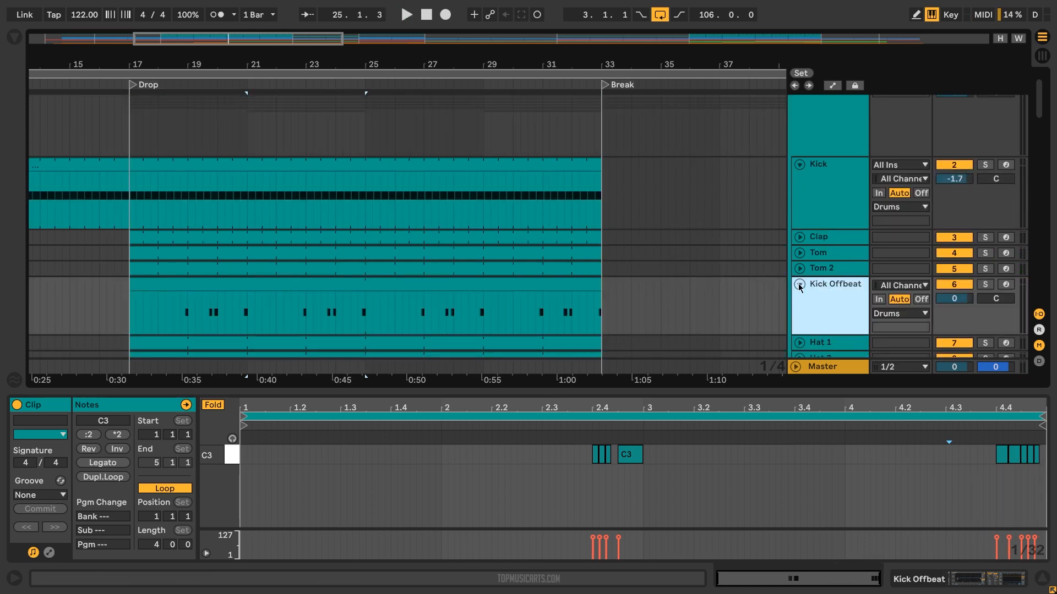
{"action": "left_click", "coordinate": [269, 288]}
{"action": "mouse_move", "coordinate": [545, 408]}
{"action": "left_mouse_down"}
{"action": "mouse_move", "coordinate": [707, 446]}
{"action": "mouse_move", "coordinate": [544, 408]}
{"action": "left_mouse_up"}
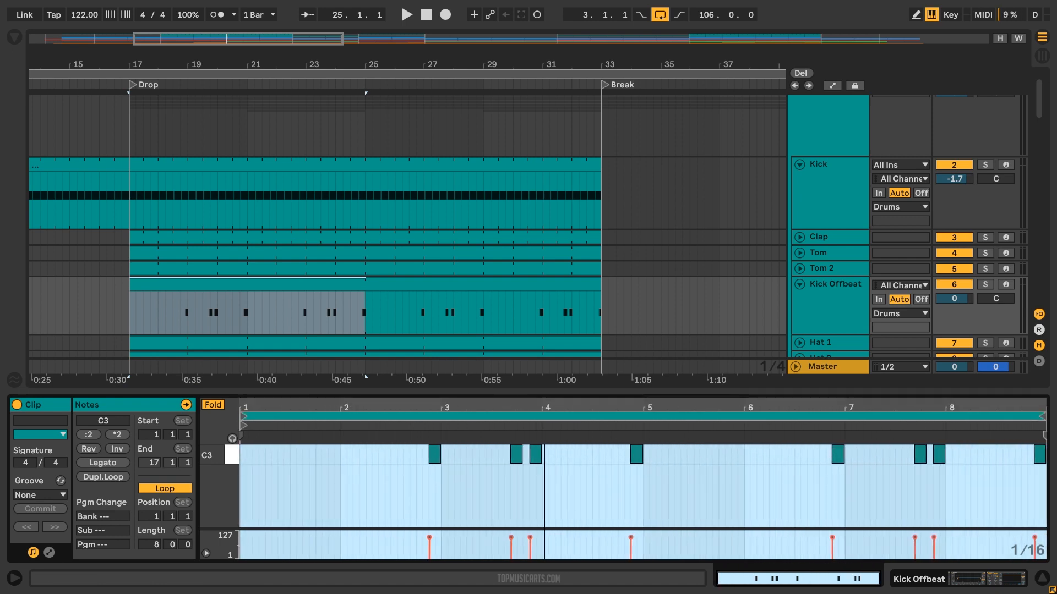
- Solo the Kick and Kick Offbeat tracks and play them together from the start of the Drop section at bar 17
{"action": "left_click", "coordinate": [266, 163]}
{"action": "left_click", "coordinate": [283, 286]}
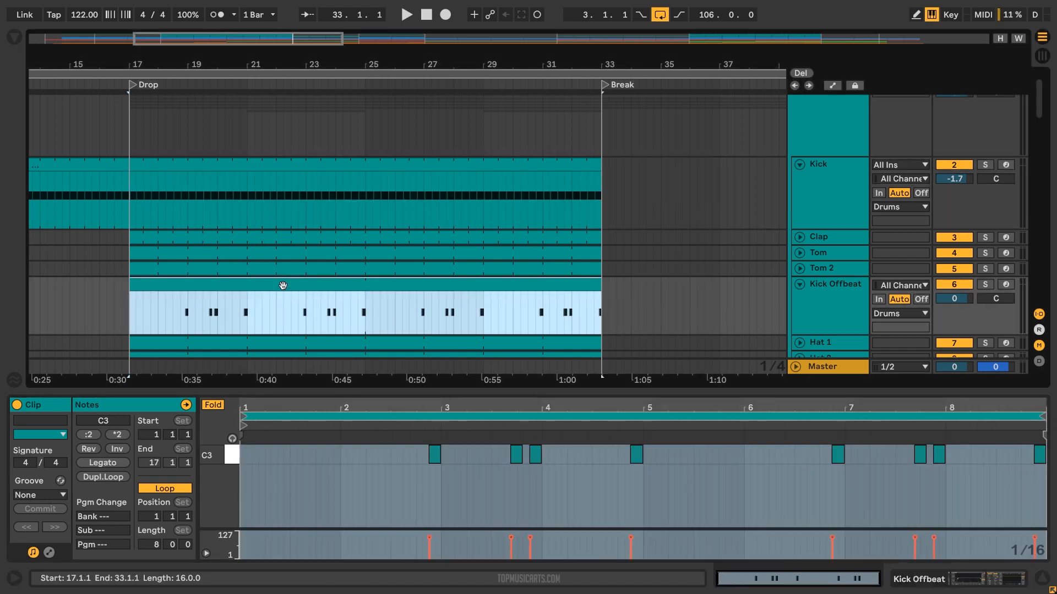
{"action": "left_click", "coordinate": [288, 160]}
{"action": "left_click", "coordinate": [277, 292]}
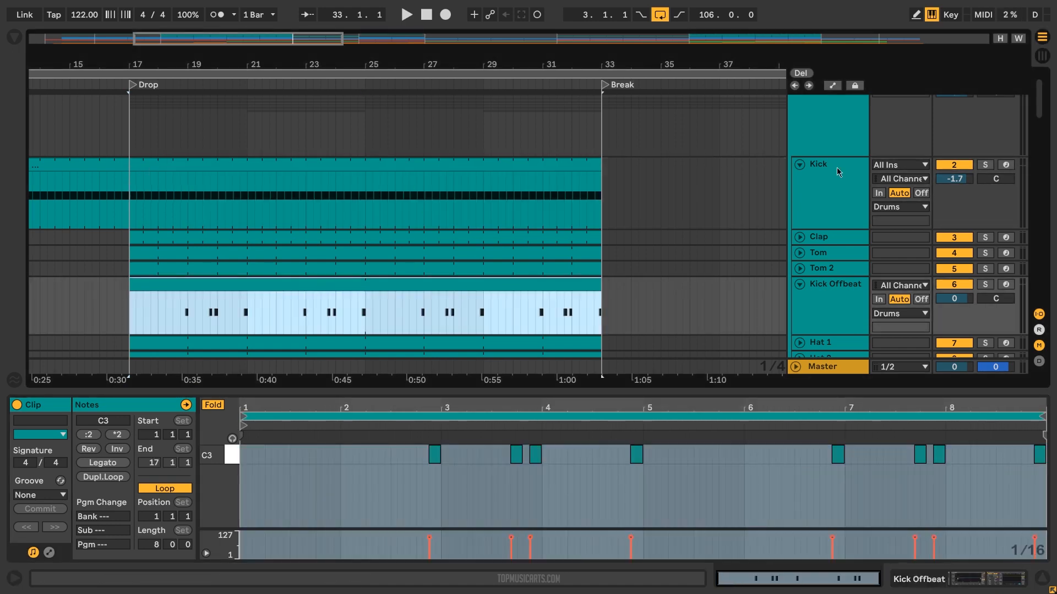
{"action": "left_click", "coordinate": [985, 165]}
{"action": "left_click", "coordinate": [276, 161]}
{"action": "key", "text": "space"}
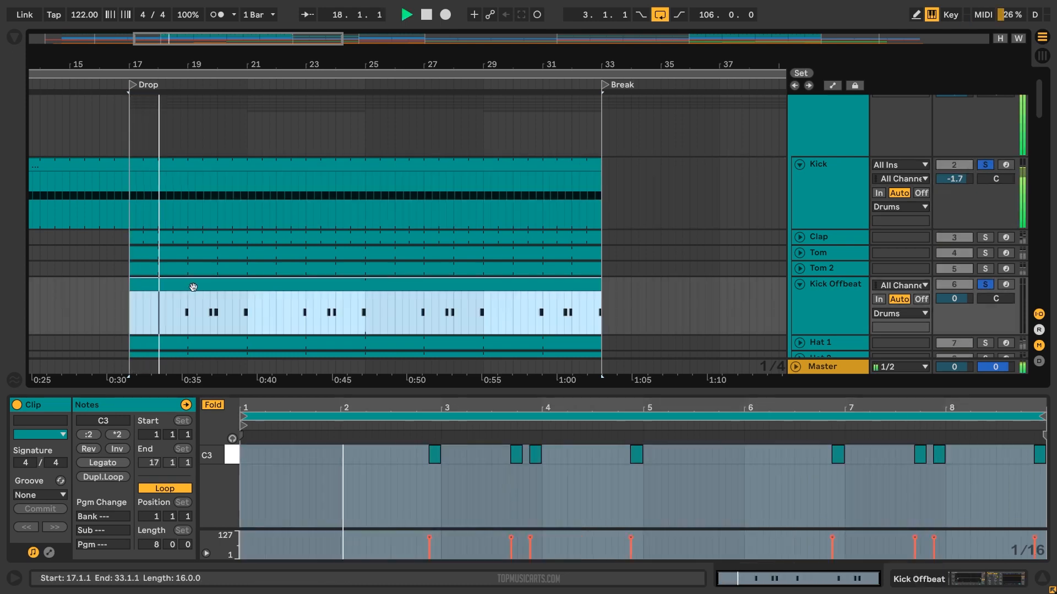
{"action": "left_click", "coordinate": [191, 294]}
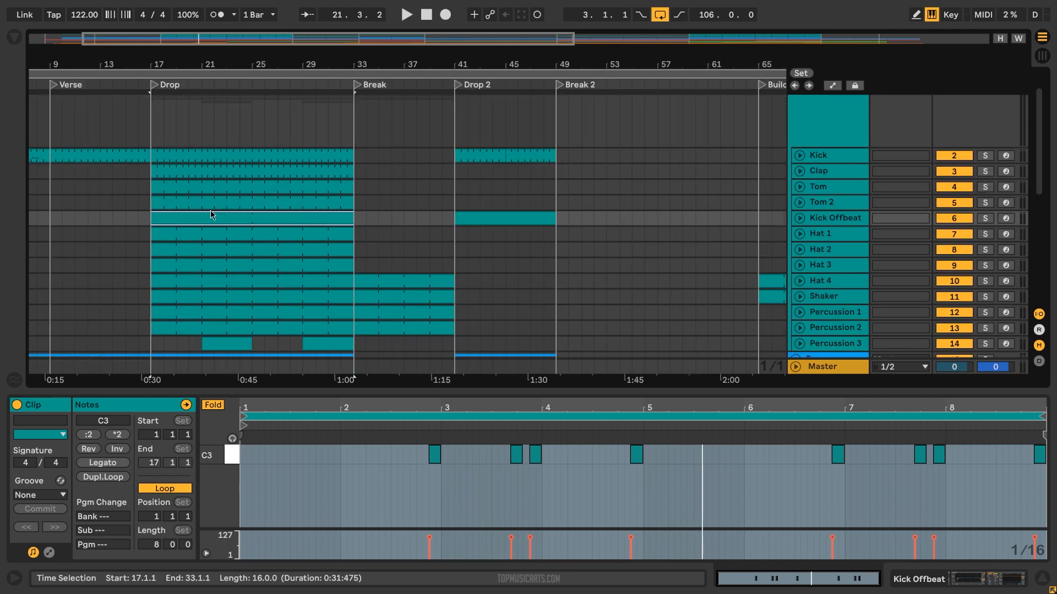
- Play the full arrangement from the Verse marker at bar 9 and look over the track groups
{"action": "left_click", "coordinate": [51, 223]}
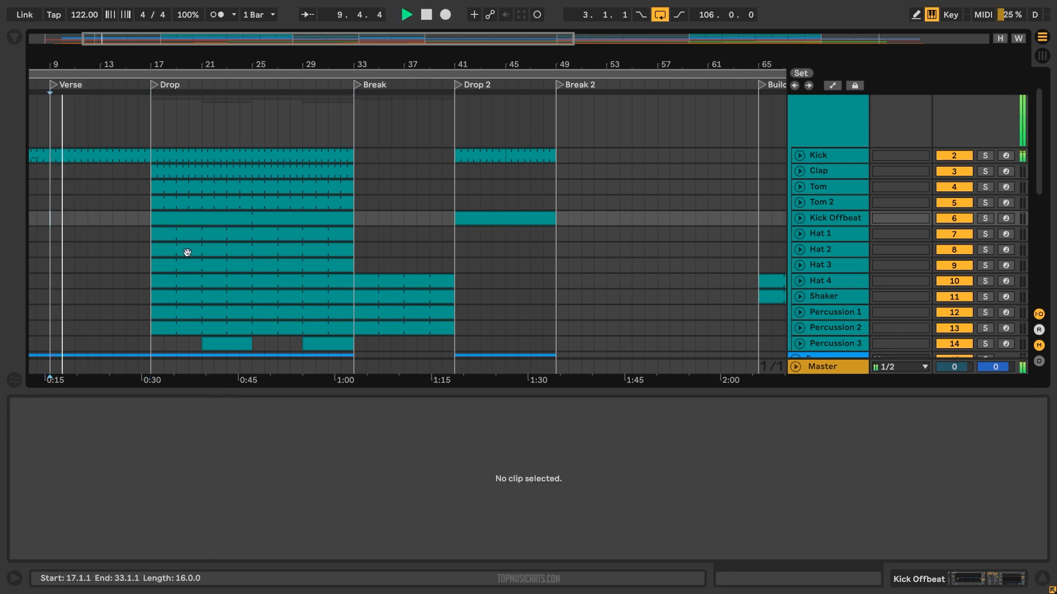
{"action": "scroll", "coordinate": [187, 253], "scroll_direction": "down", "scroll_amount": 3}
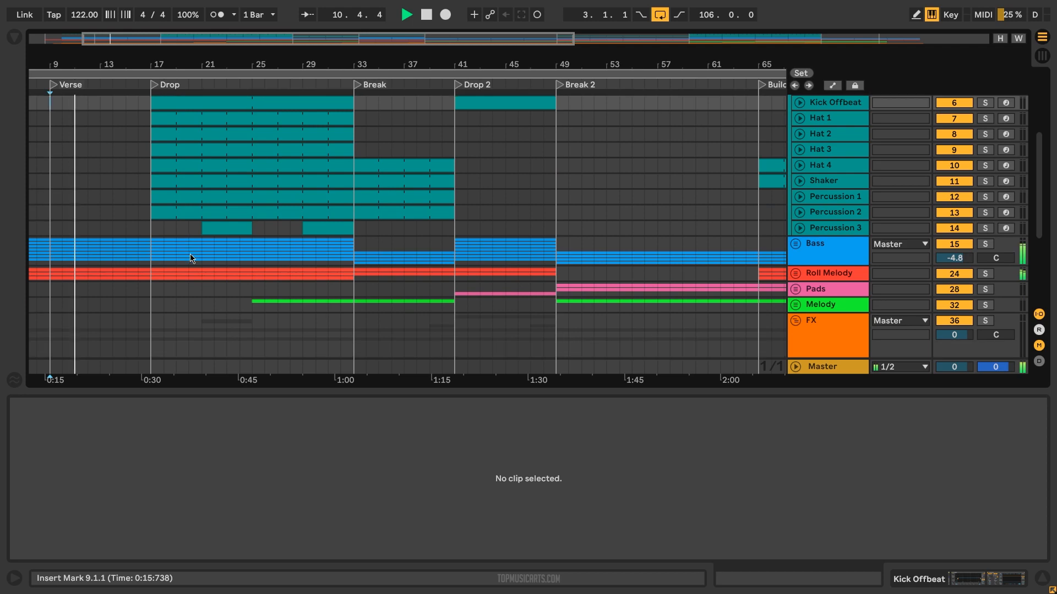
{"action": "scroll", "coordinate": [542, 238], "scroll_direction": "up", "scroll_amount": 3}
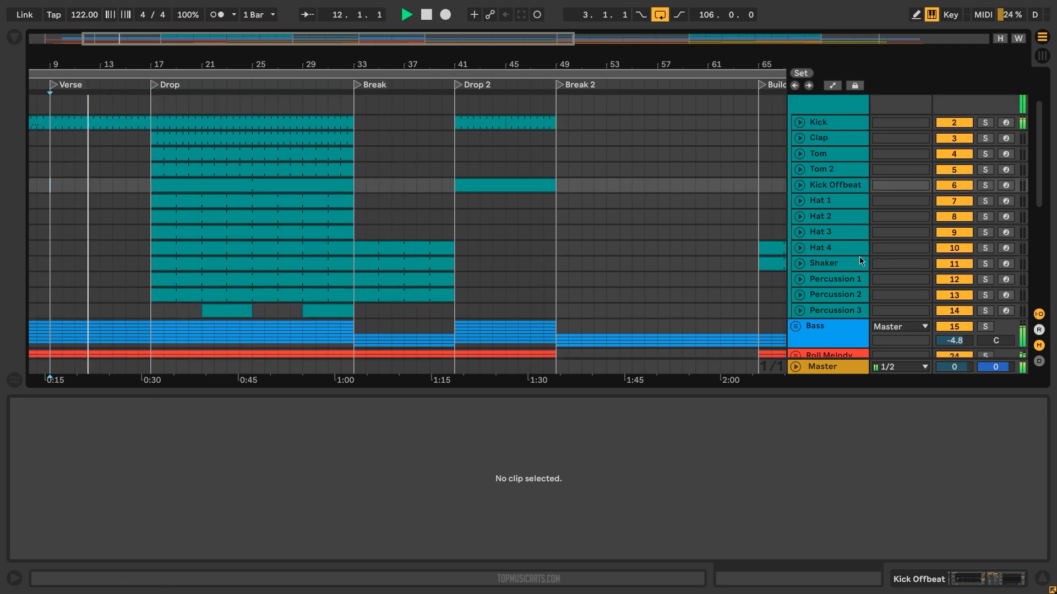
{"action": "scroll", "coordinate": [825, 308], "scroll_direction": "down", "scroll_amount": 3}
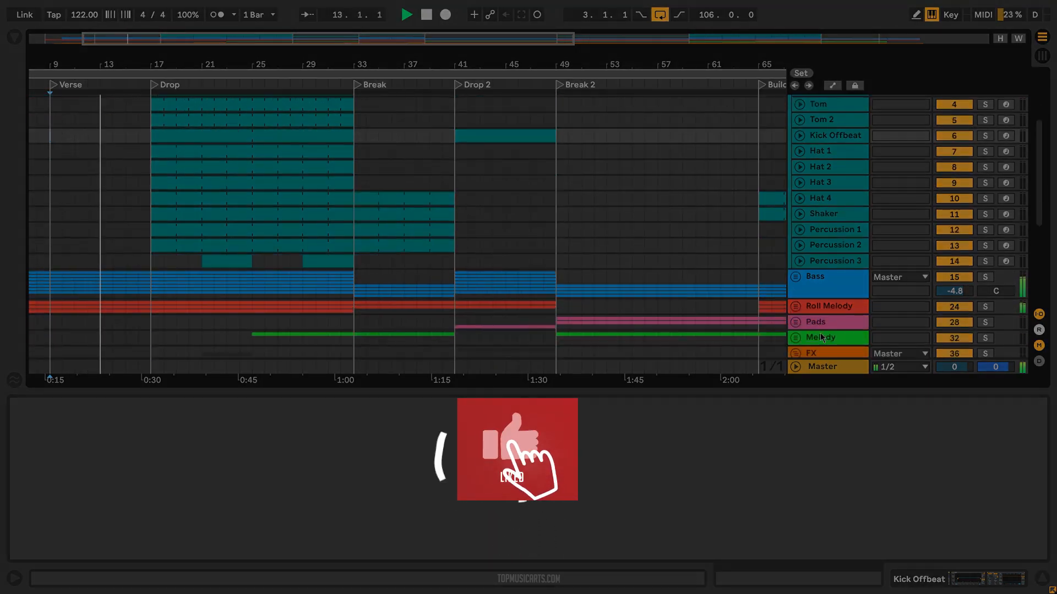
- Unfold the Pads group and view the device chains of Pad 1, Pad 2 and Pad 3 during playback
{"action": "left_click", "coordinate": [818, 322]}
{"action": "left_click", "coordinate": [795, 323]}
{"action": "scroll", "coordinate": [818, 319], "scroll_direction": "down", "scroll_amount": 3}
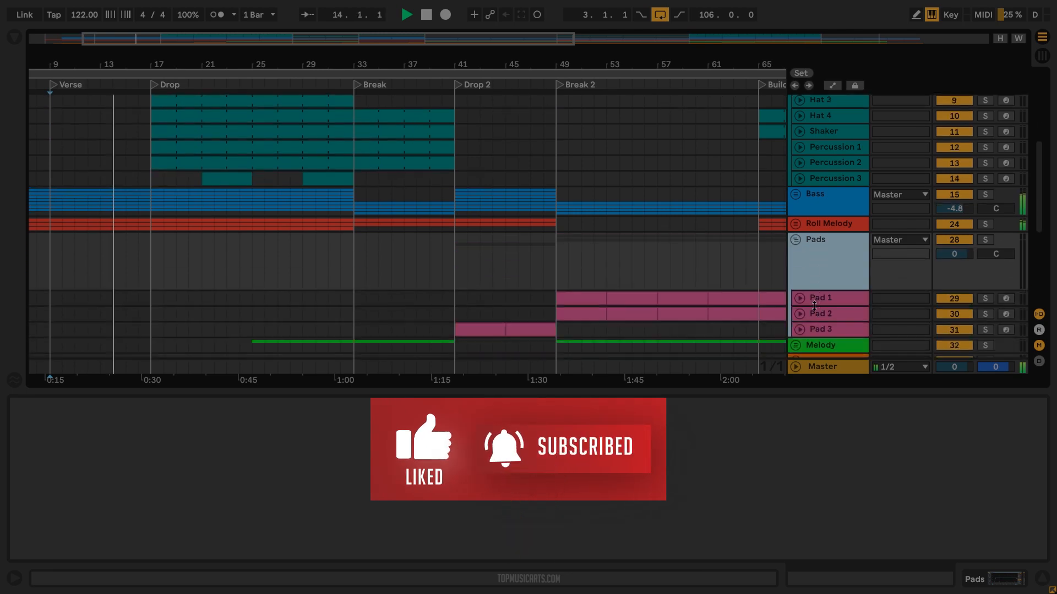
{"action": "left_click", "coordinate": [818, 306]}
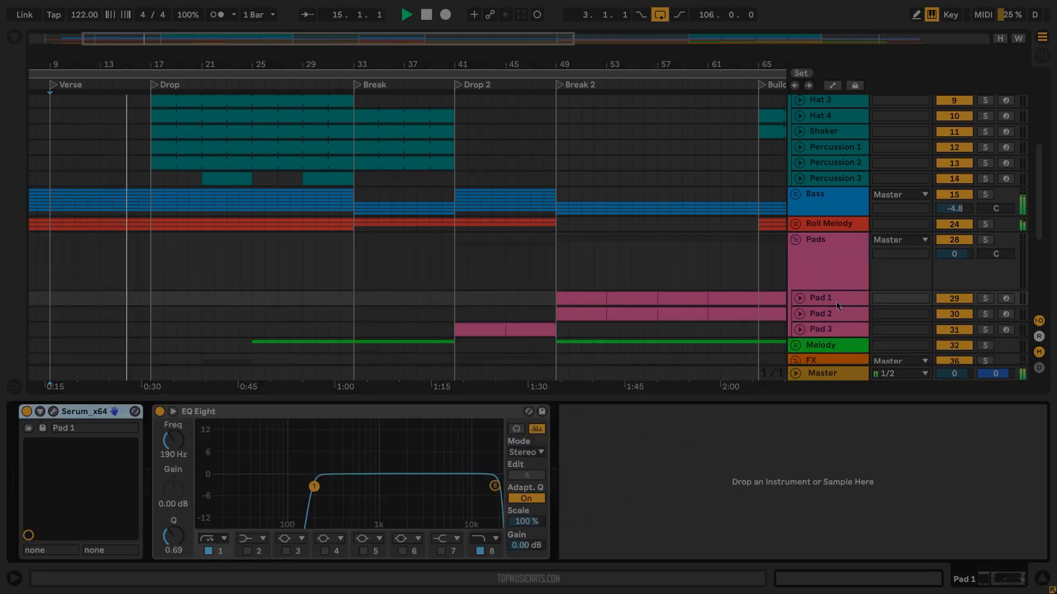
{"action": "left_click", "coordinate": [834, 314]}
{"action": "left_click", "coordinate": [832, 328]}
- Unfold the Melody group, view Lead 1's devices and display its 8 Frequency automation in the expanded track
{"action": "left_click", "coordinate": [839, 342]}
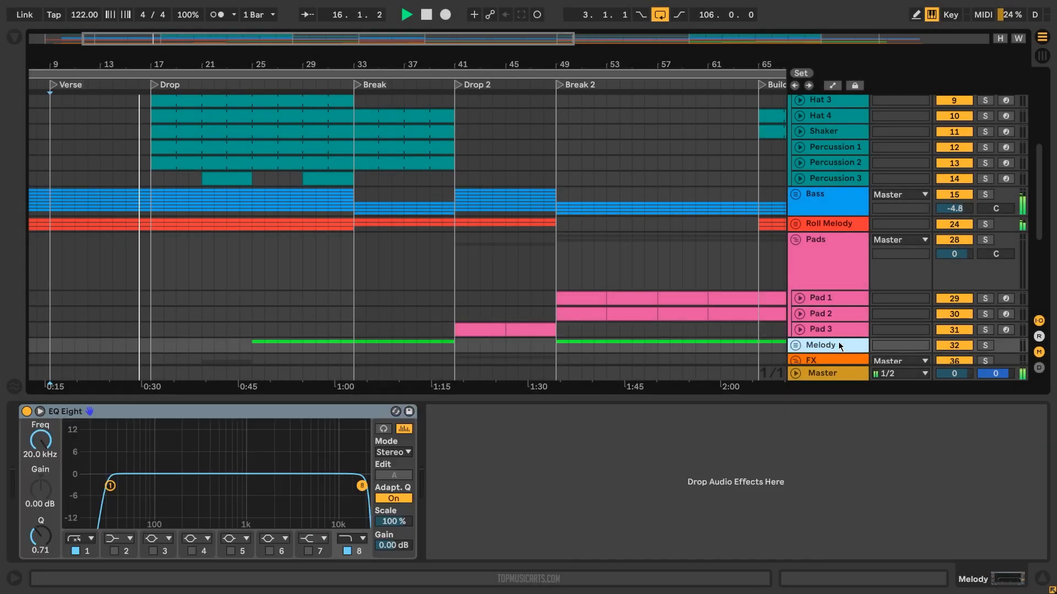
{"action": "left_click", "coordinate": [798, 345]}
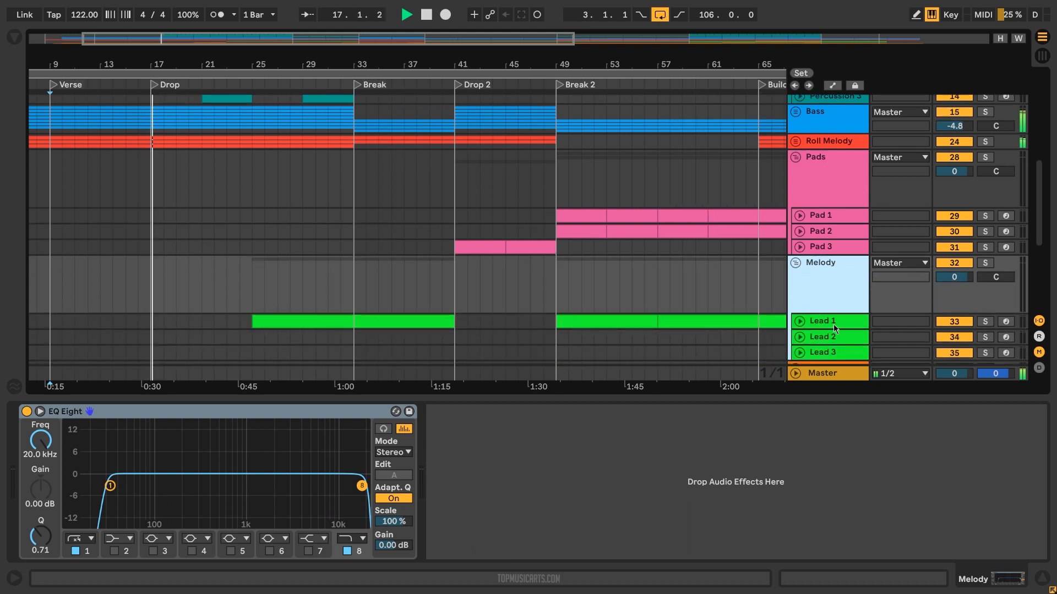
{"action": "left_click", "coordinate": [833, 325]}
{"action": "scroll", "coordinate": [833, 325], "scroll_direction": "down", "scroll_amount": 4}
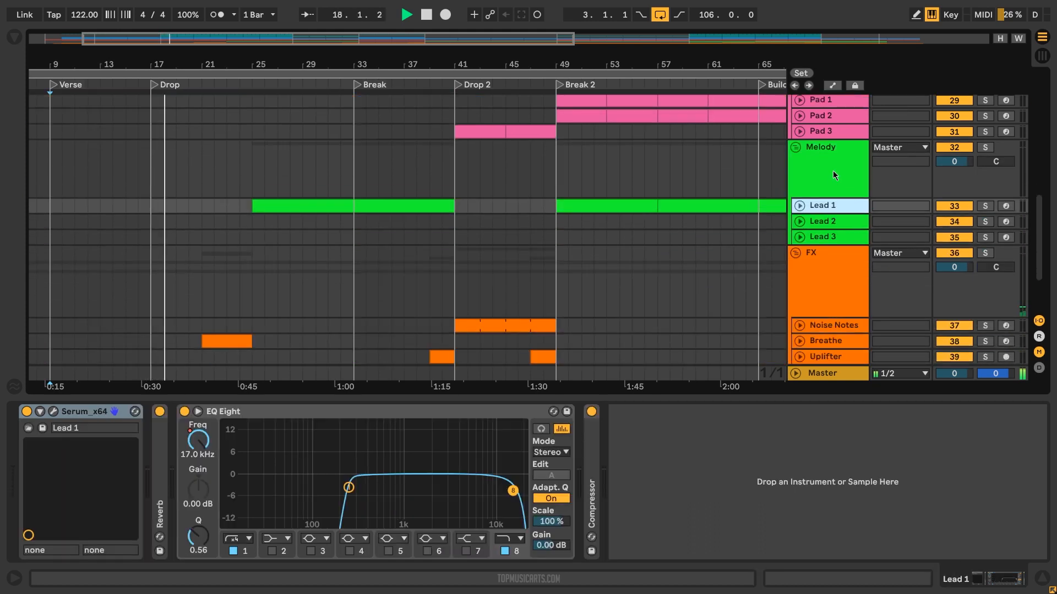
{"action": "left_click", "coordinate": [832, 85]}
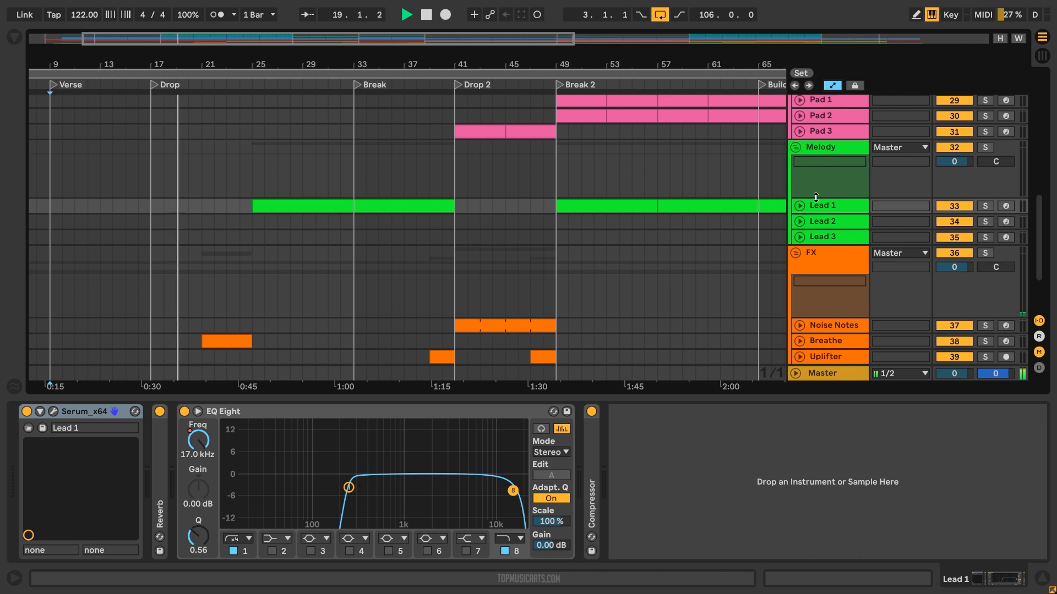
{"action": "left_click", "coordinate": [799, 206]}
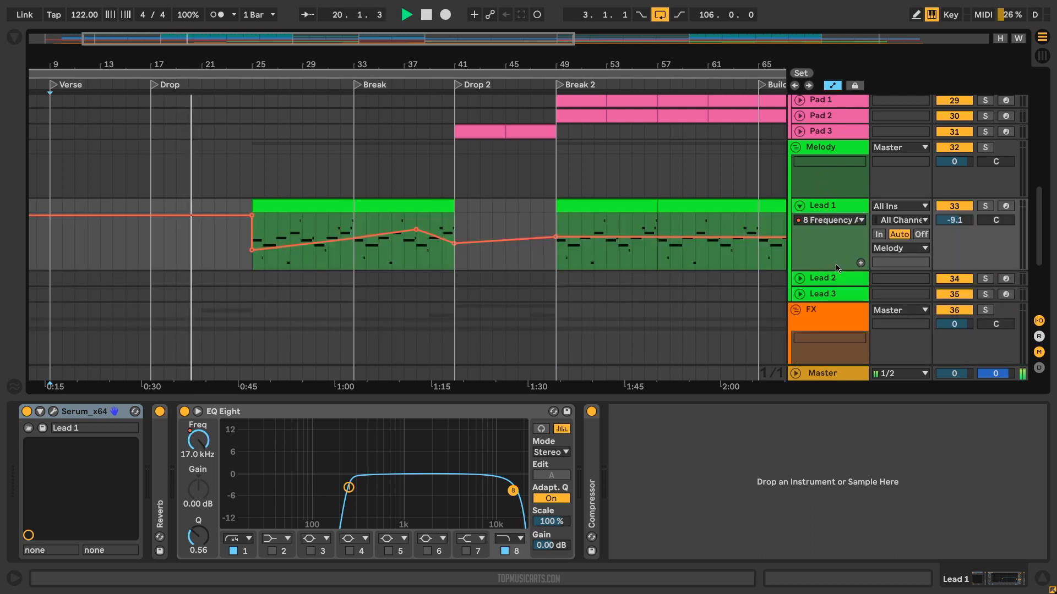
- View the device chains of Lead 2, the FX group and the Master track, and expand the Master Light rack
{"action": "left_click", "coordinate": [824, 279]}
{"action": "left_click", "coordinate": [810, 312]}
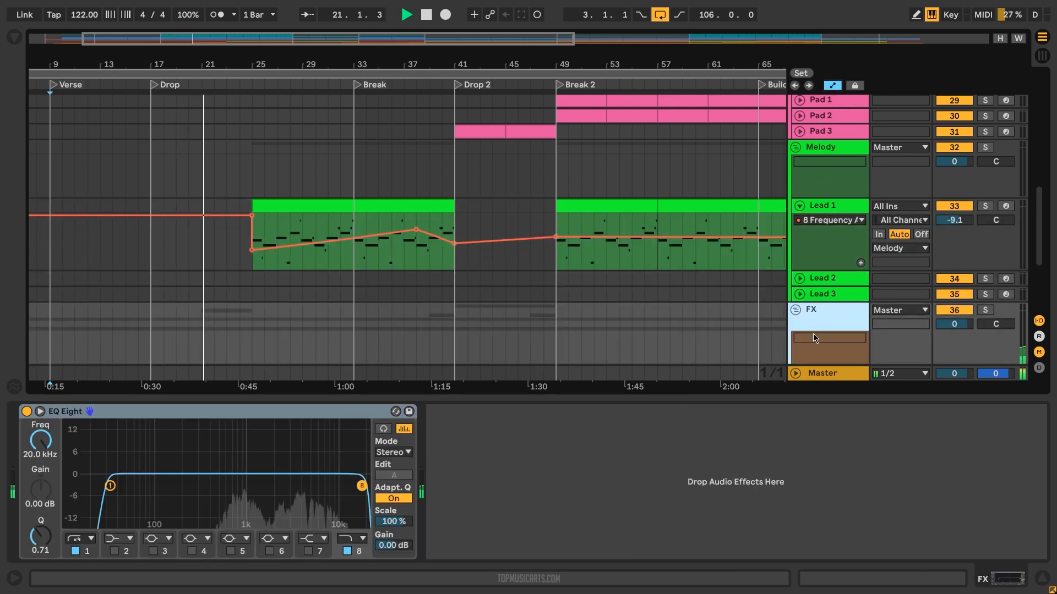
{"action": "left_click", "coordinate": [833, 377]}
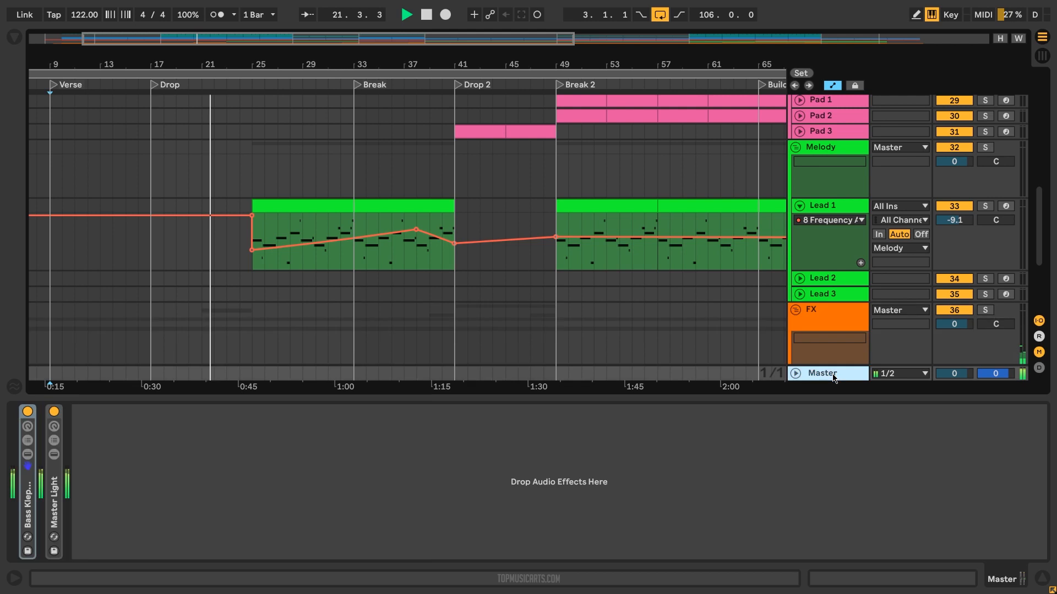
{"action": "left_click", "coordinate": [60, 513]}
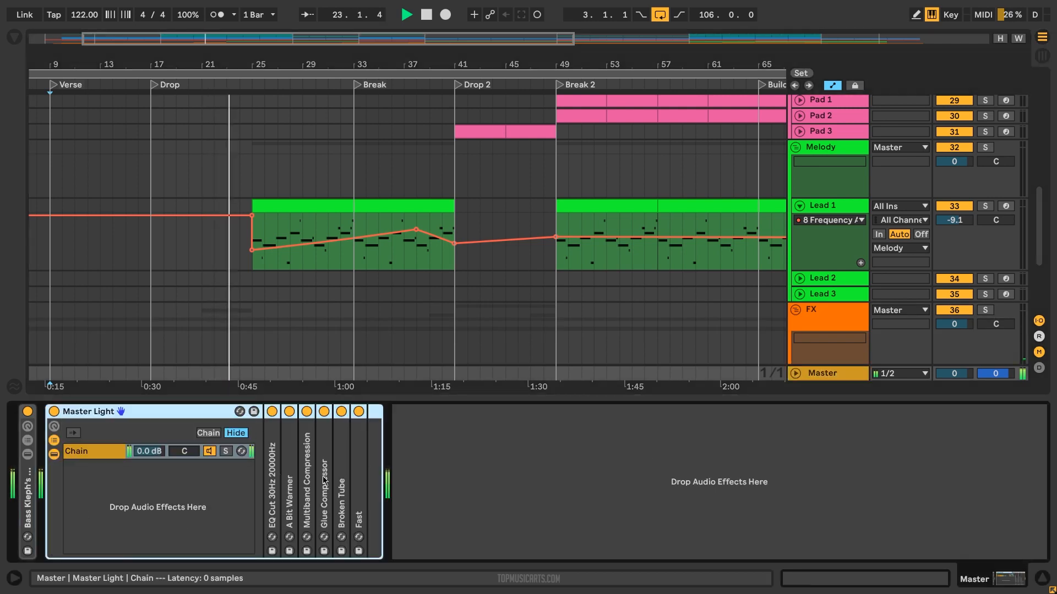
- Expand the Fast, Broken Tube, Glue Compressor, Multiband Compression, A Bit Warmer and EQ Cut 30Hz 20000Hz devices in Master Light and review their settings
{"action": "double_click", "coordinate": [361, 490]}
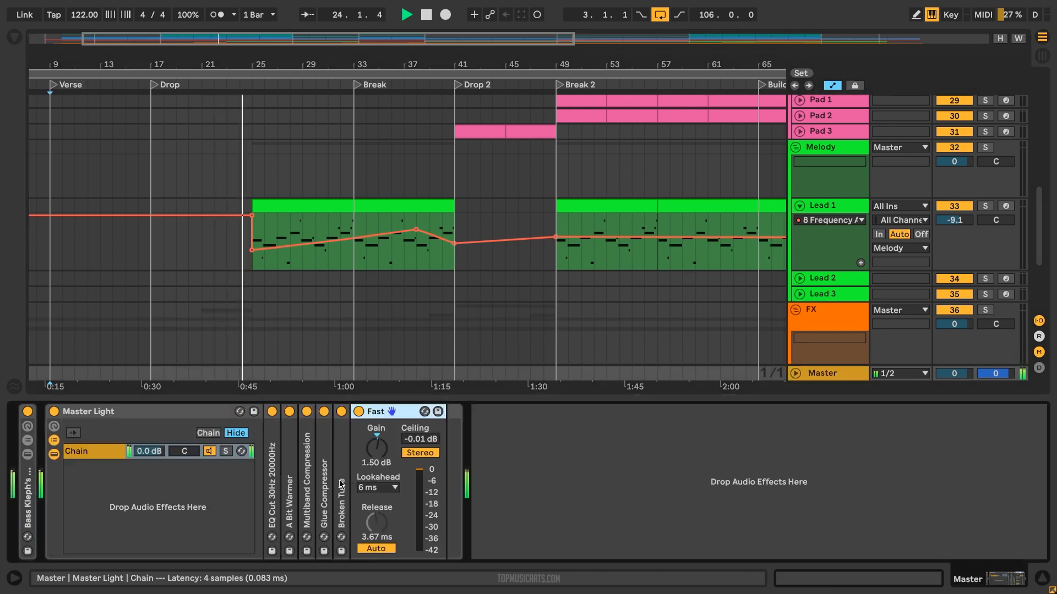
{"action": "double_click", "coordinate": [341, 485]}
{"action": "double_click", "coordinate": [324, 484]}
{"action": "double_click", "coordinate": [307, 484]}
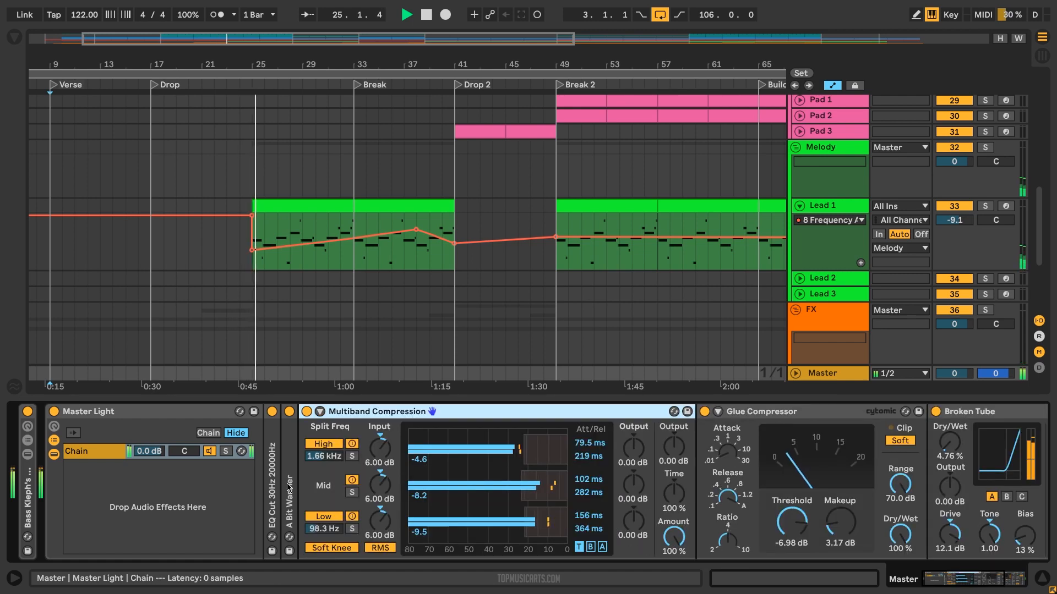
{"action": "double_click", "coordinate": [288, 487]}
{"action": "double_click", "coordinate": [272, 484]}
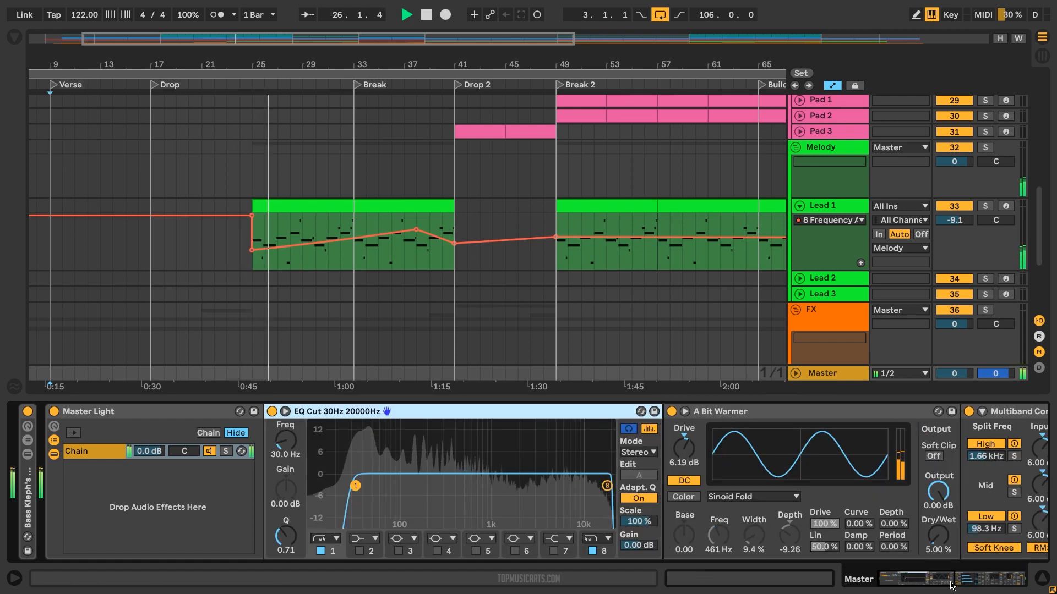
{"action": "left_click_drag", "start_coordinate": [952, 586], "coordinate": [980, 584]}
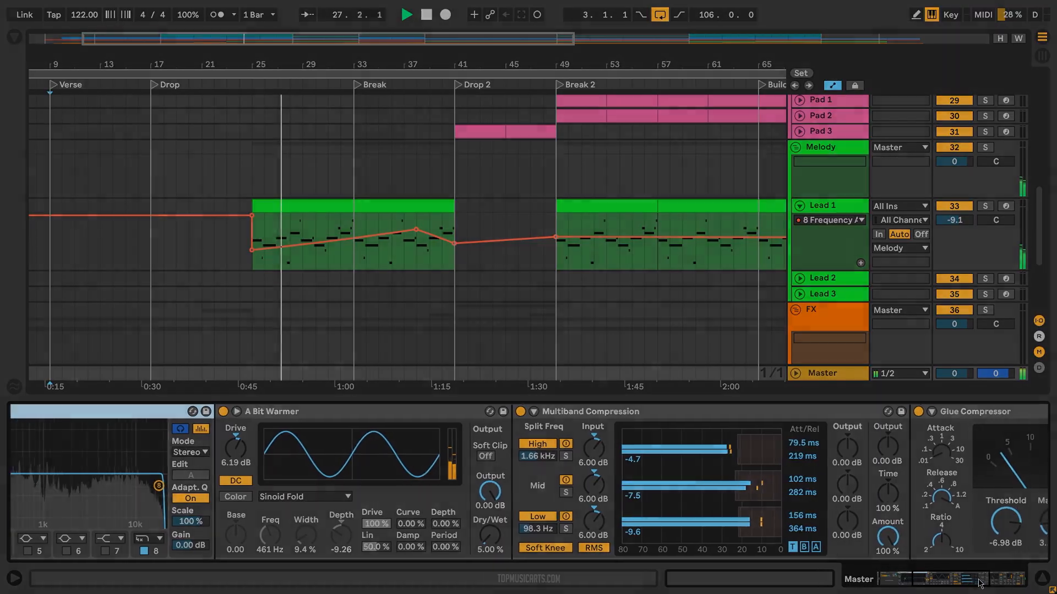